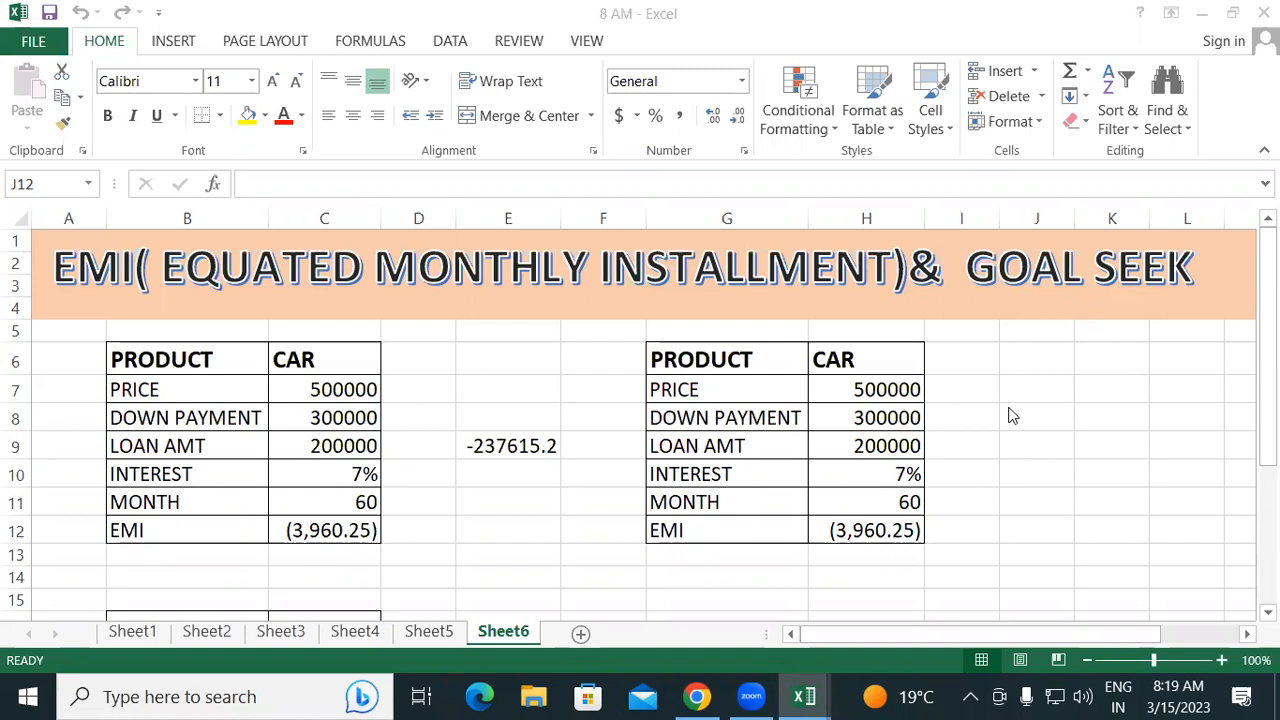
- Examine the formulas behind the first table's EMI and loan amount, and the total repayment in E9
click(288, 523)
click(290, 523)
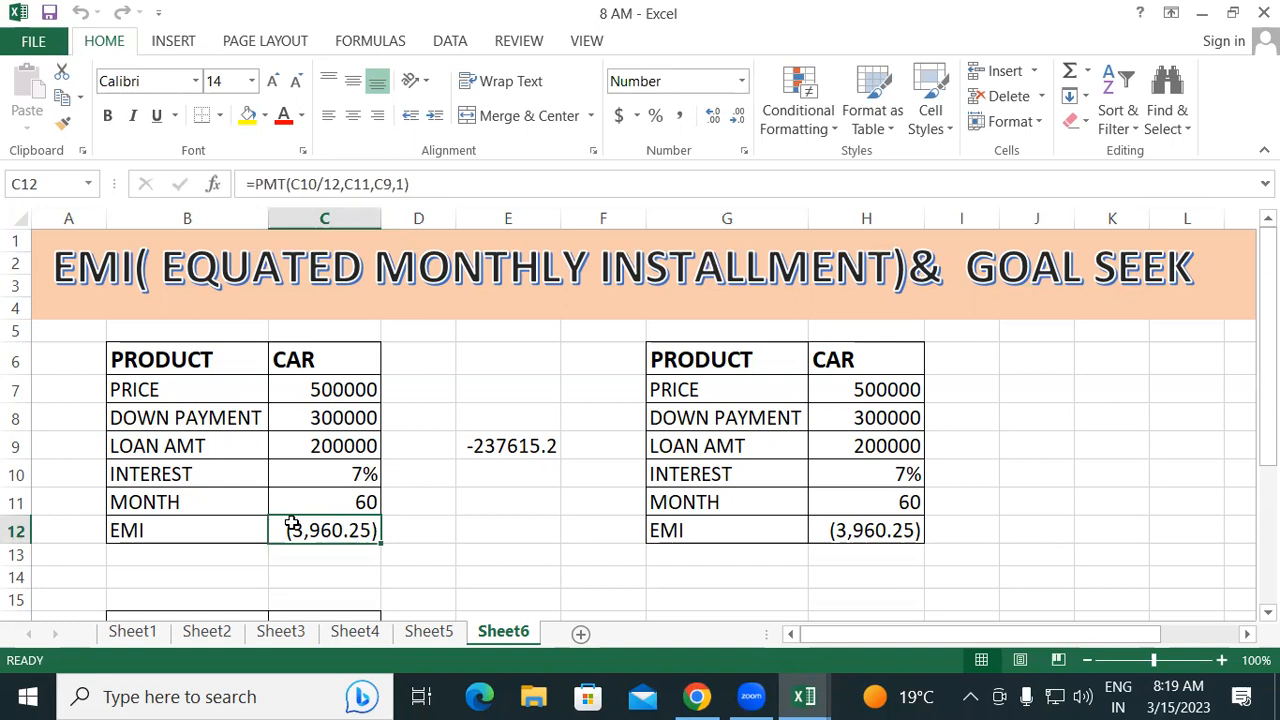
click(338, 449)
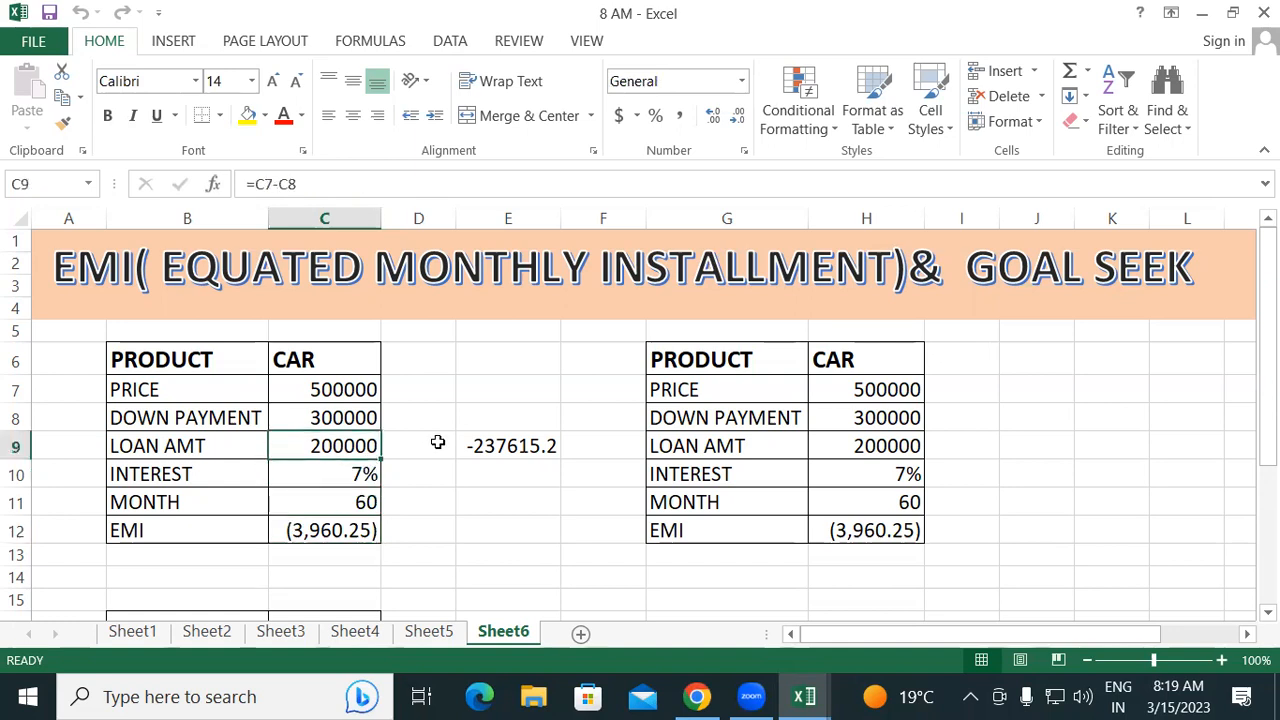
click(490, 447)
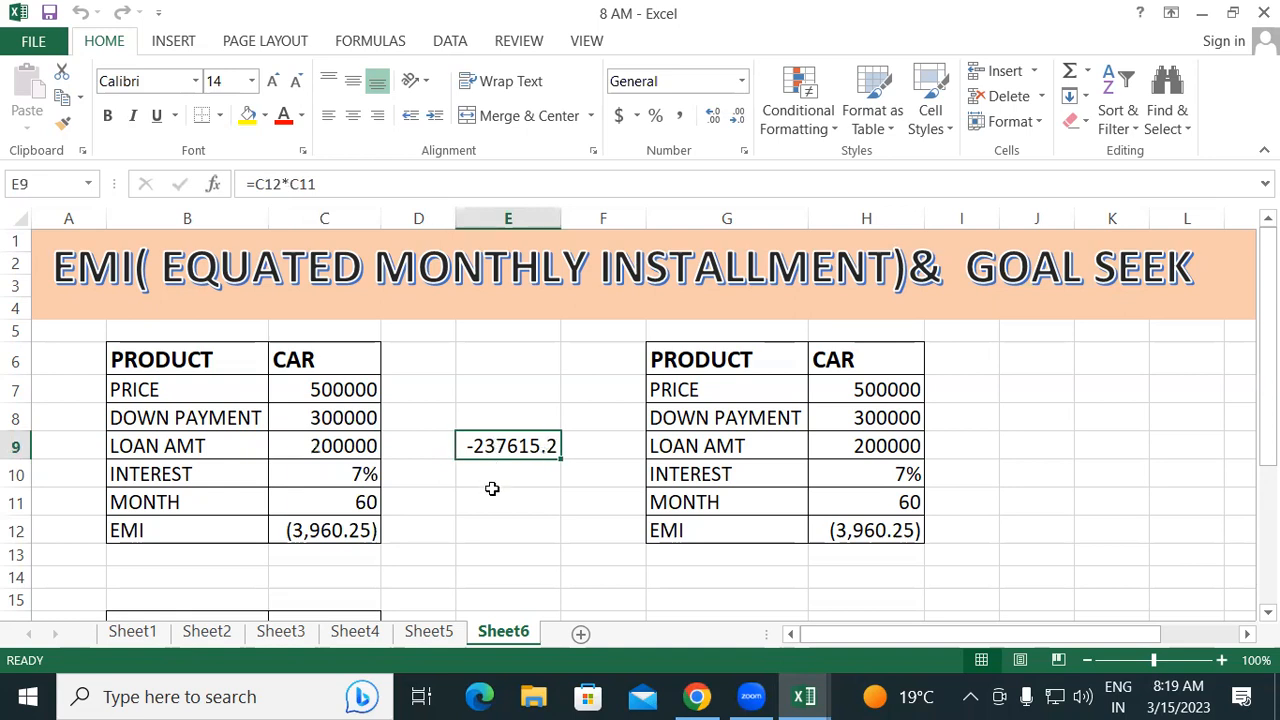
click(352, 538)
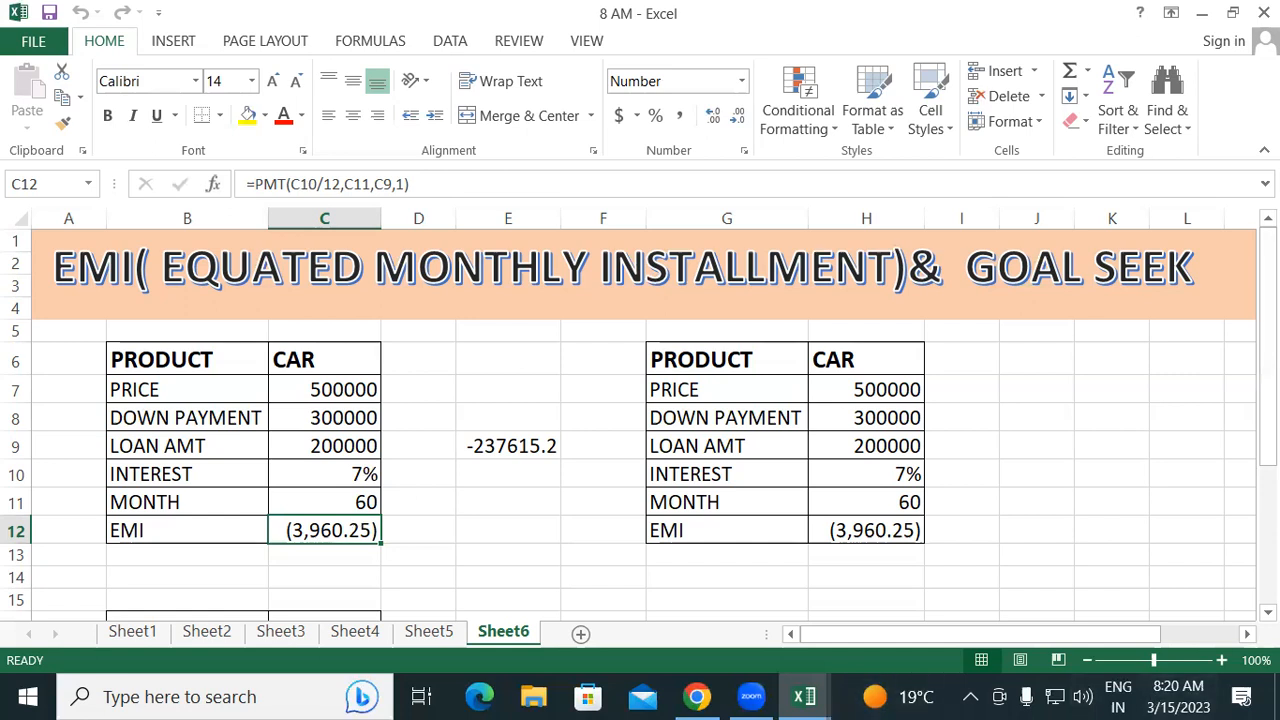
click(1175, 448)
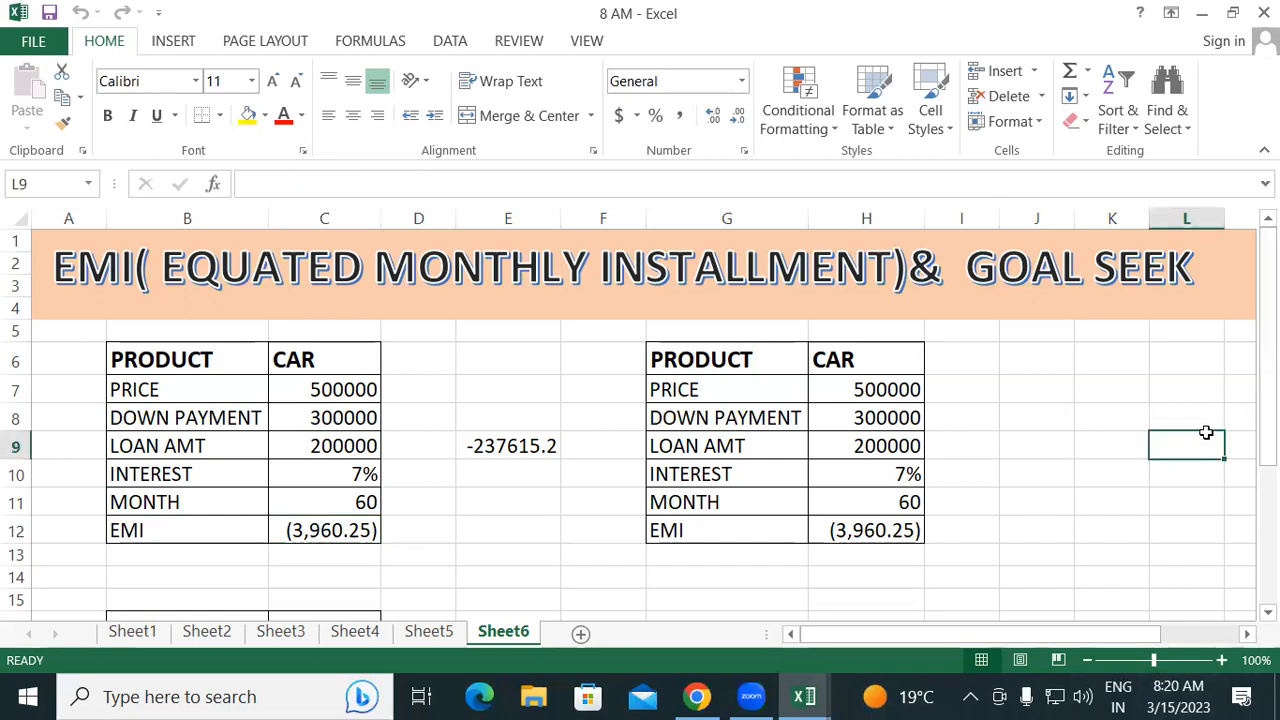
- Run Goal Seek to set the EMI in H12 to (3000) by changing the months in H11, and keep the solution
drag(1268, 367, 1268, 504)
drag(1268, 370, 1268, 350)
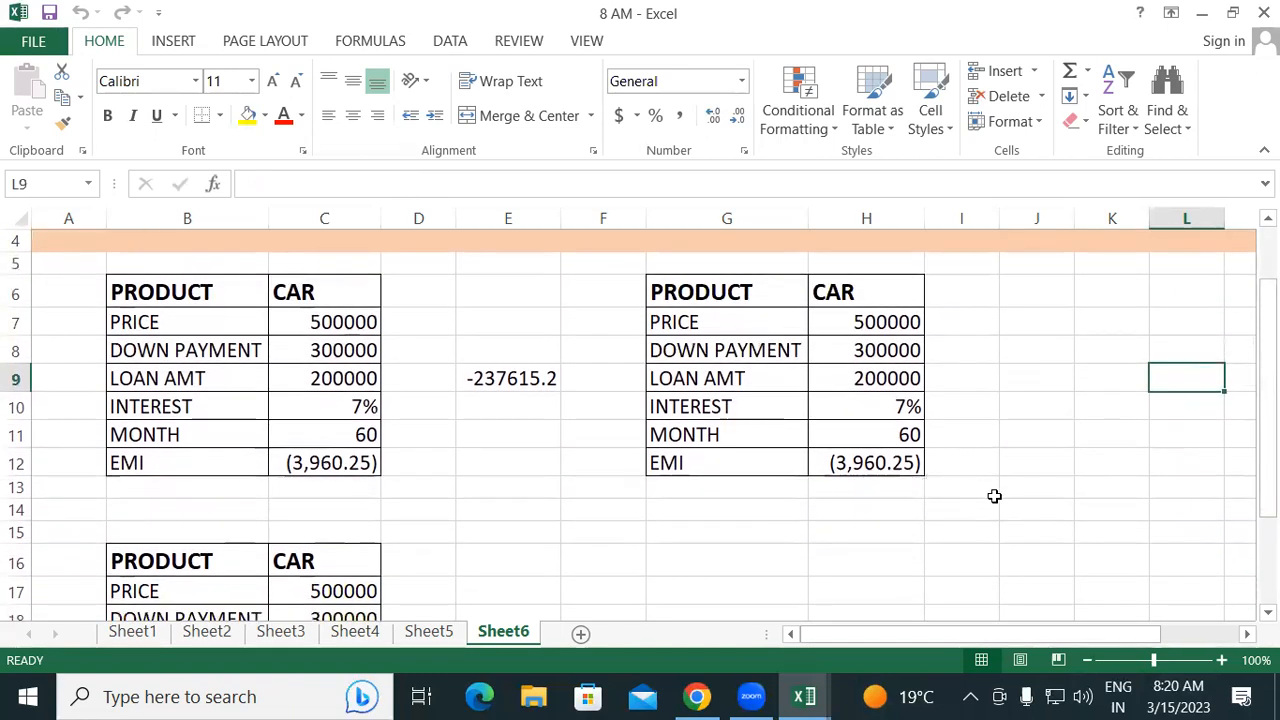
click(466, 45)
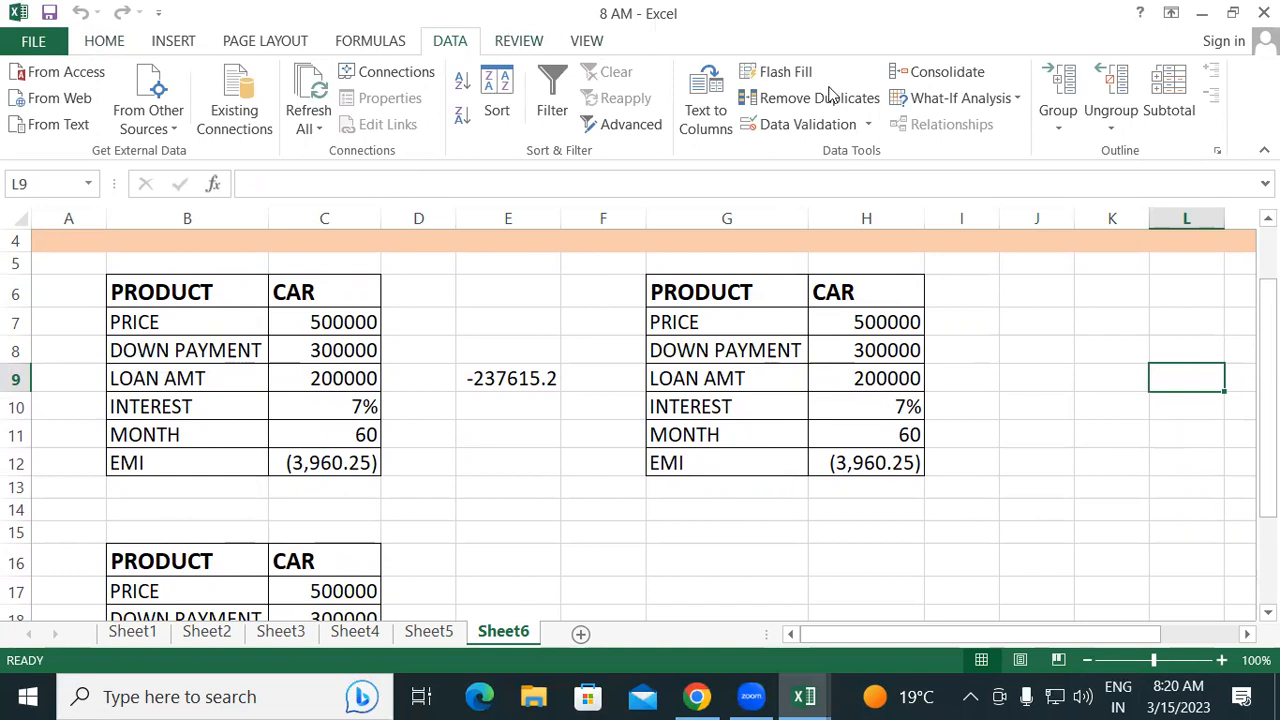
click(900, 100)
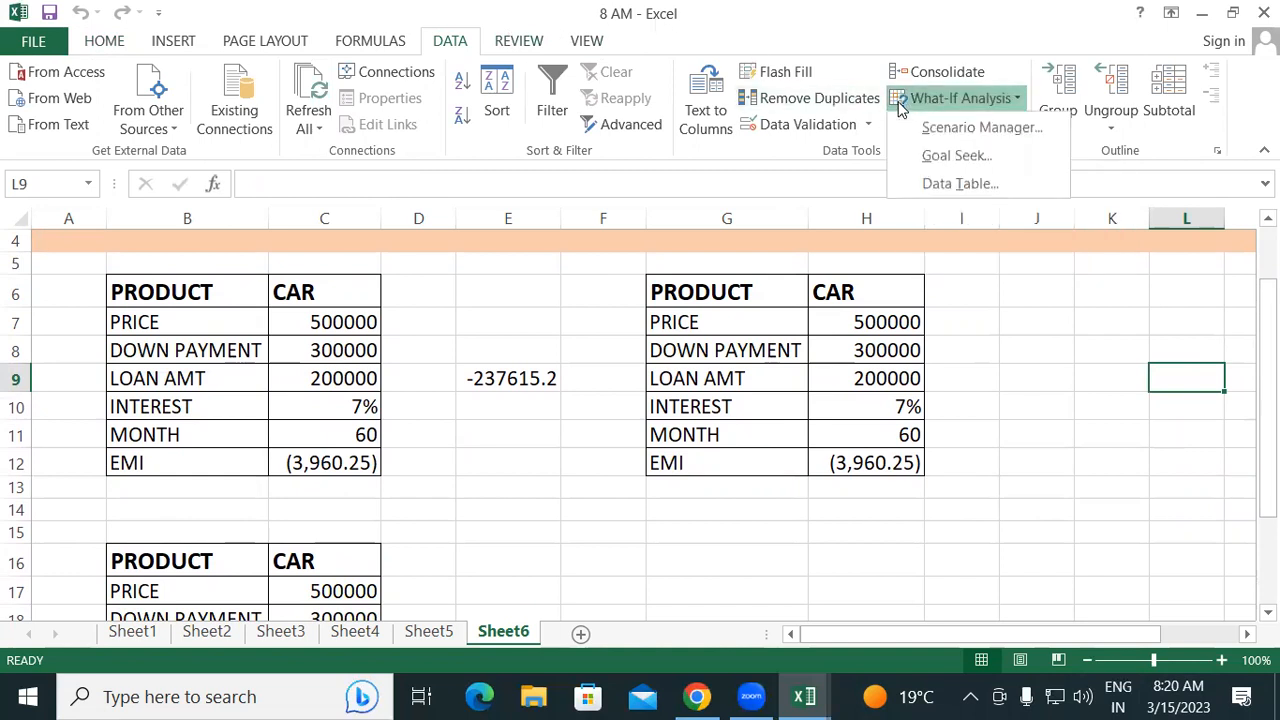
click(919, 160)
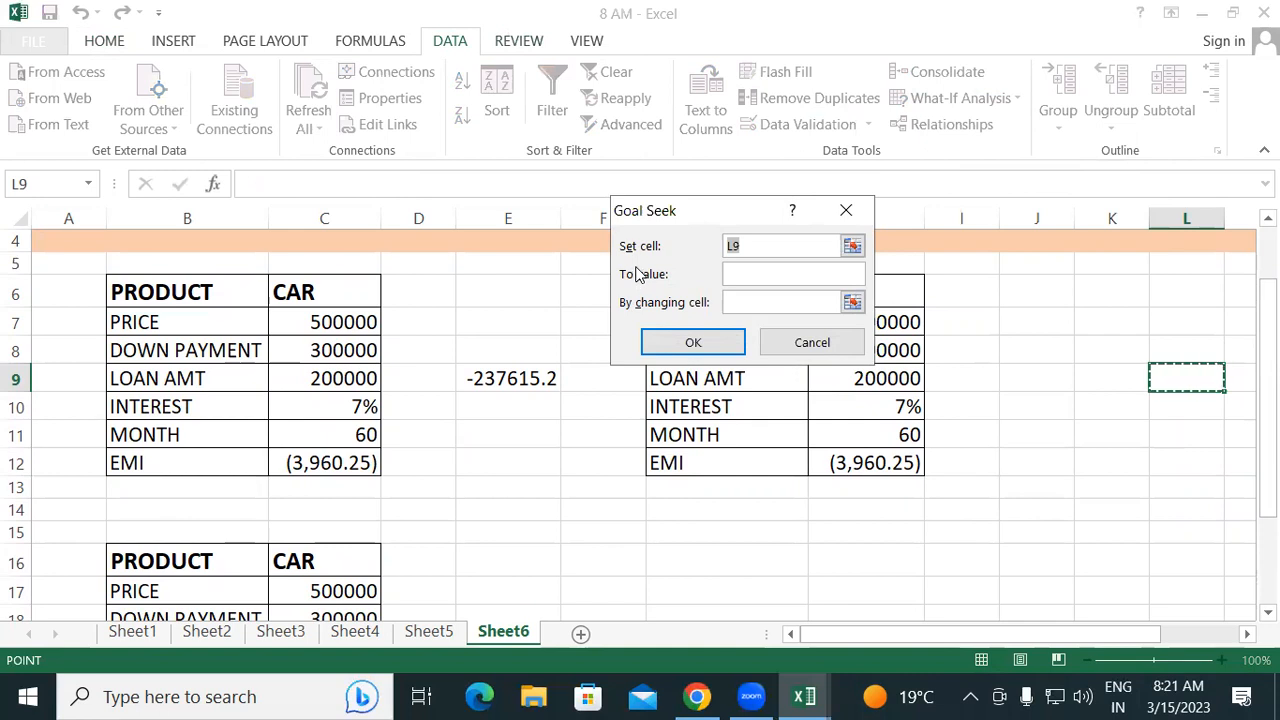
click(877, 463)
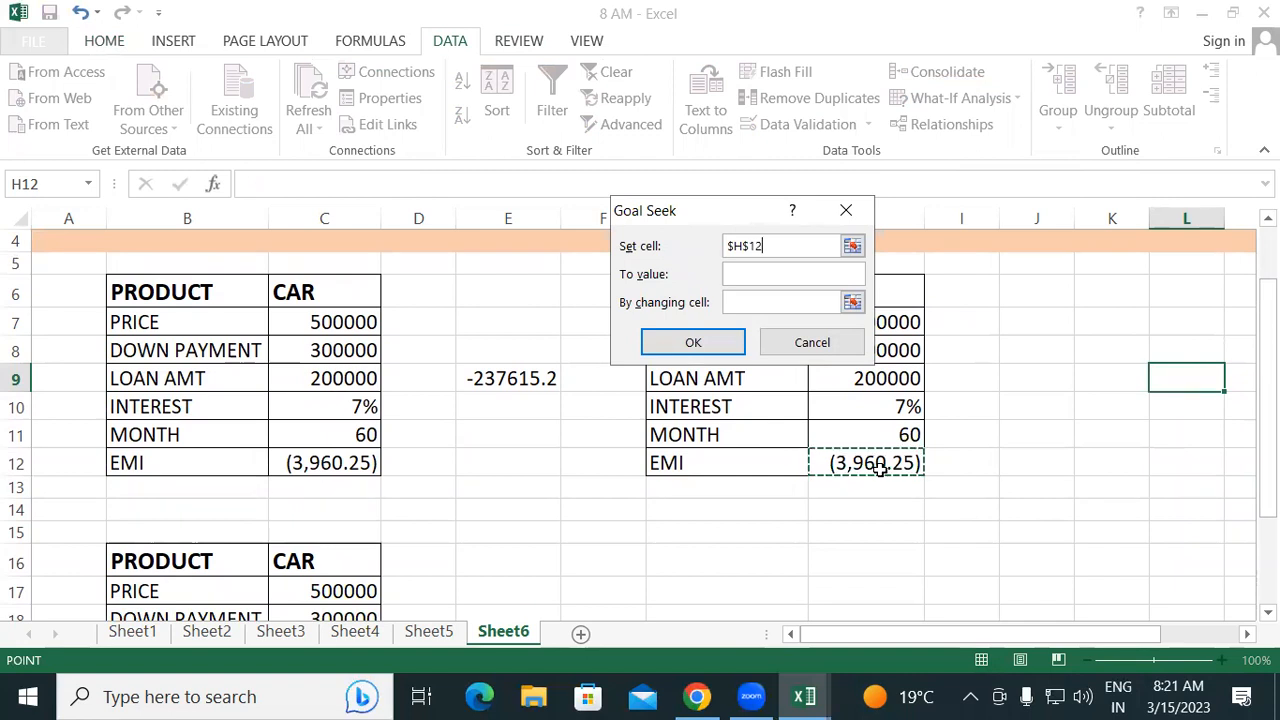
click(781, 267)
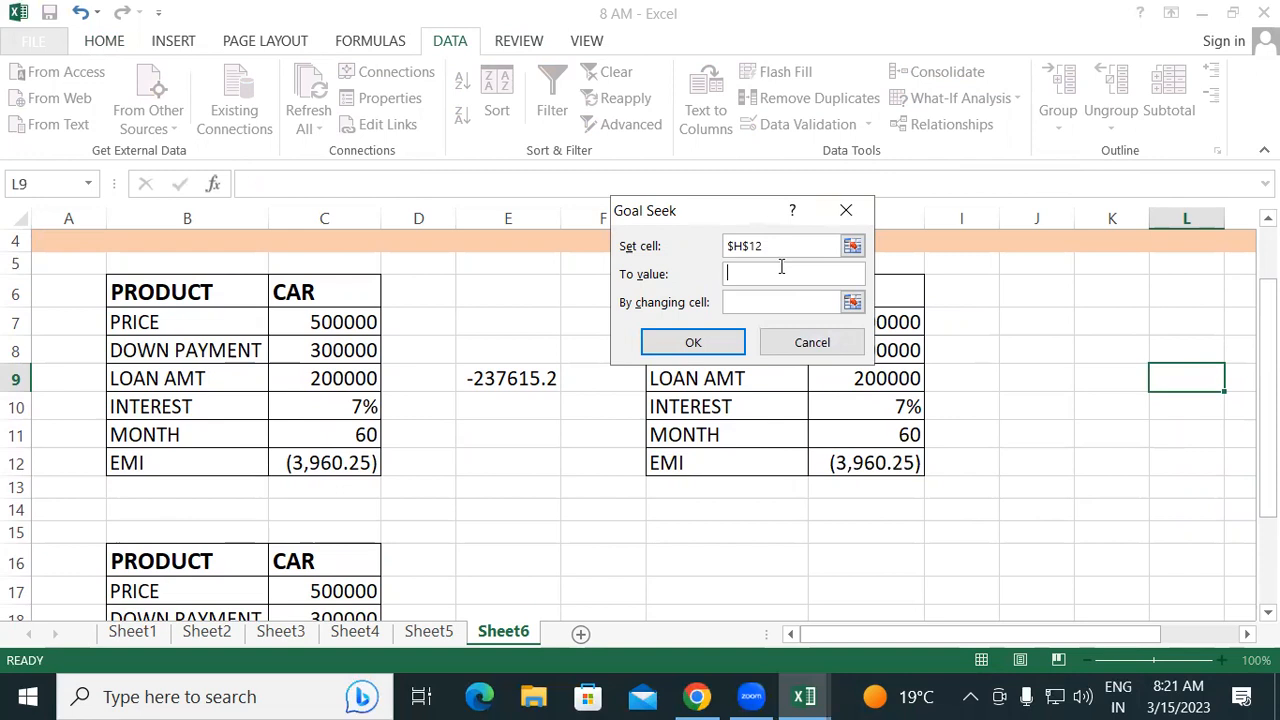
text((3000))
click(751, 302)
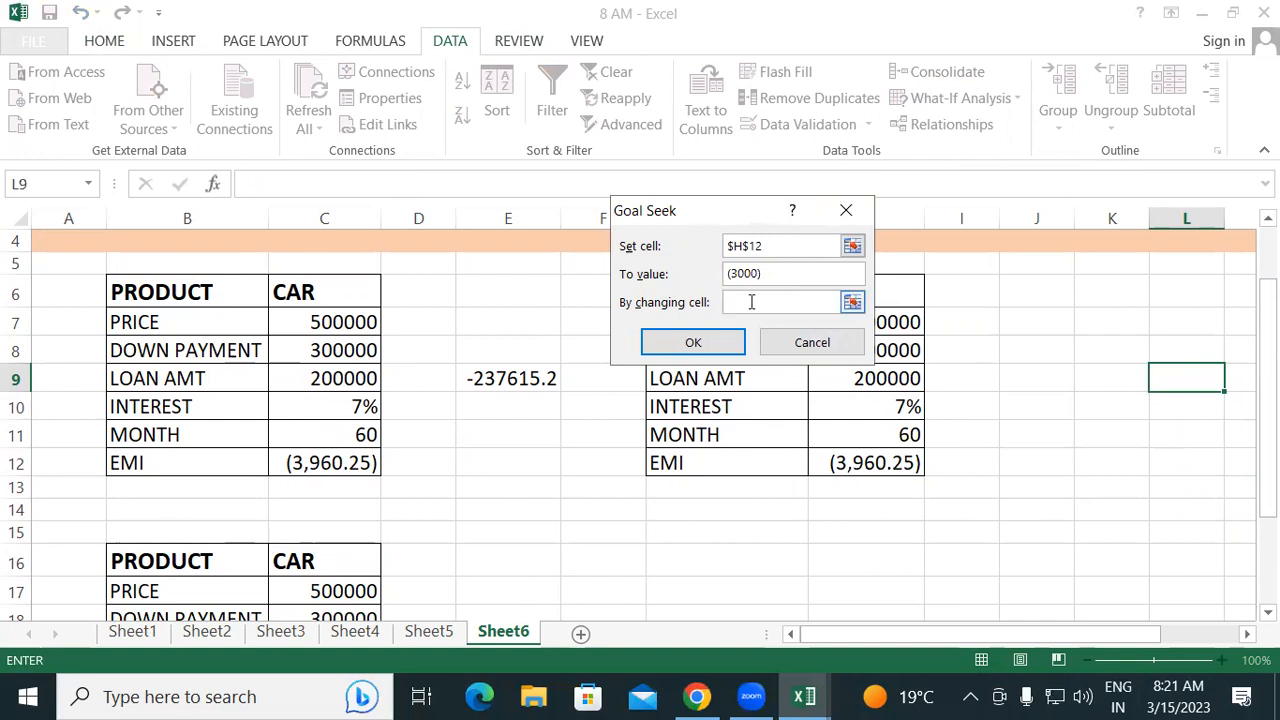
click(859, 434)
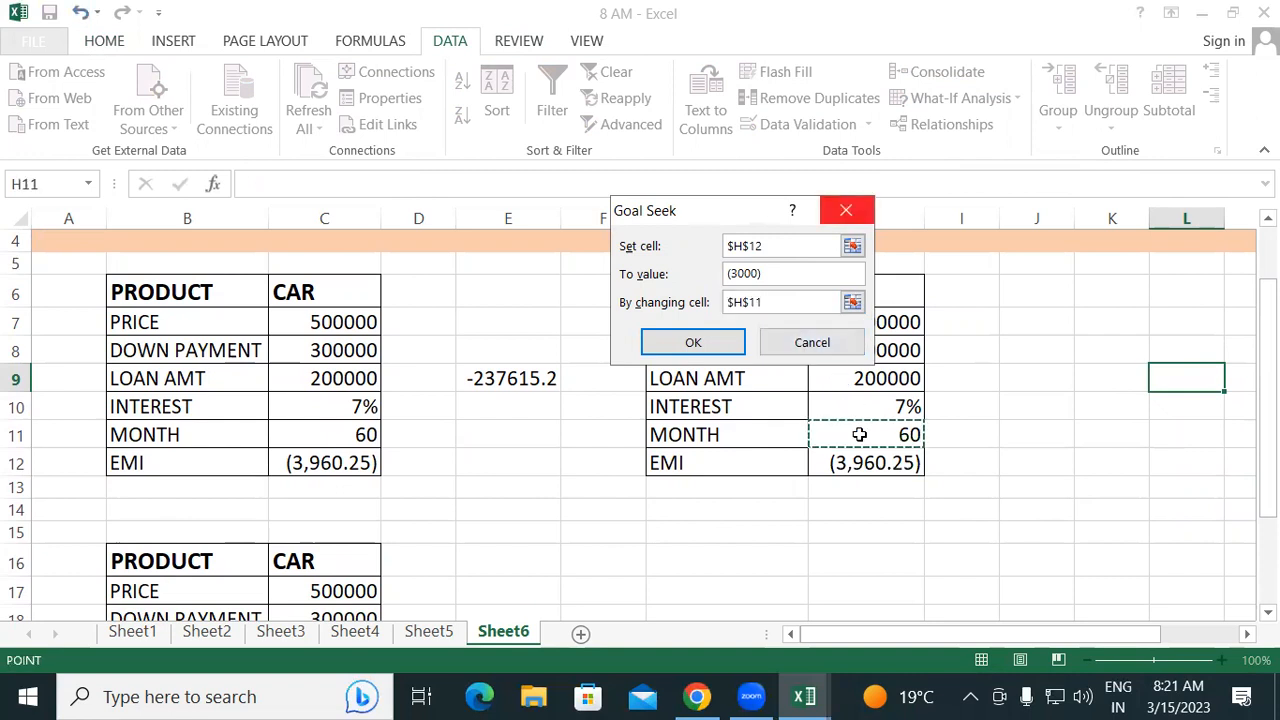
click(706, 343)
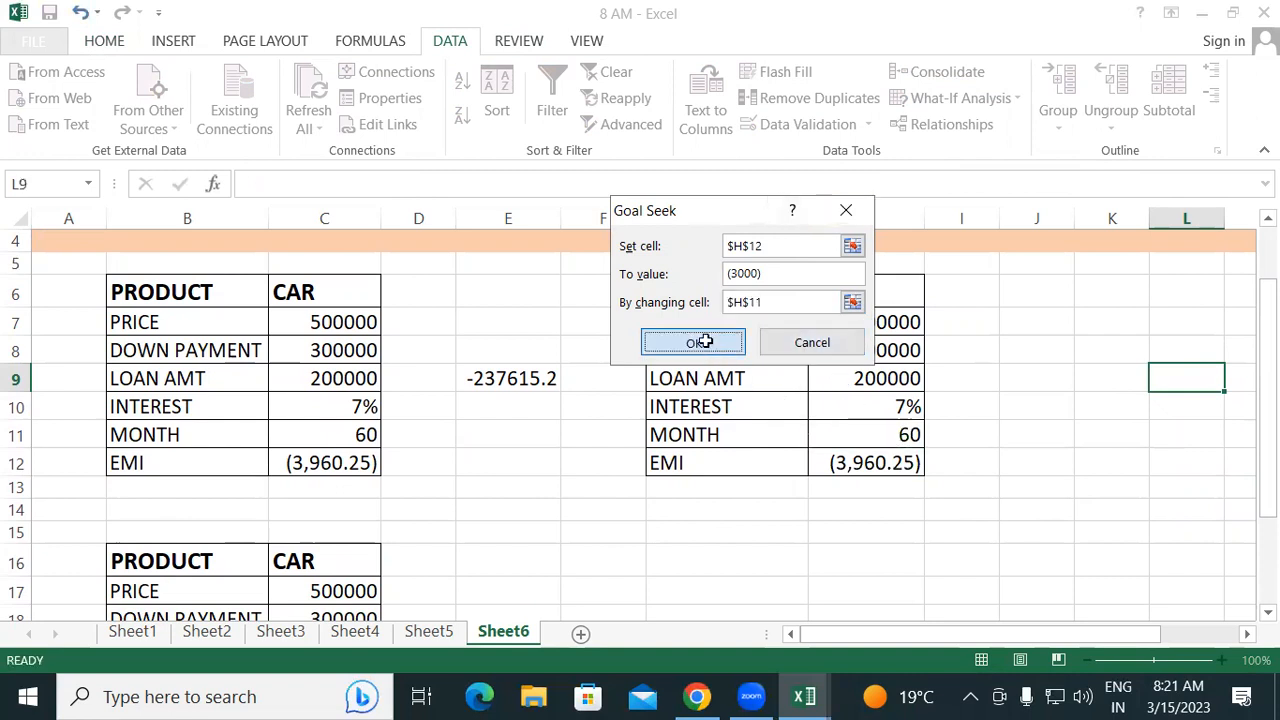
click(748, 341)
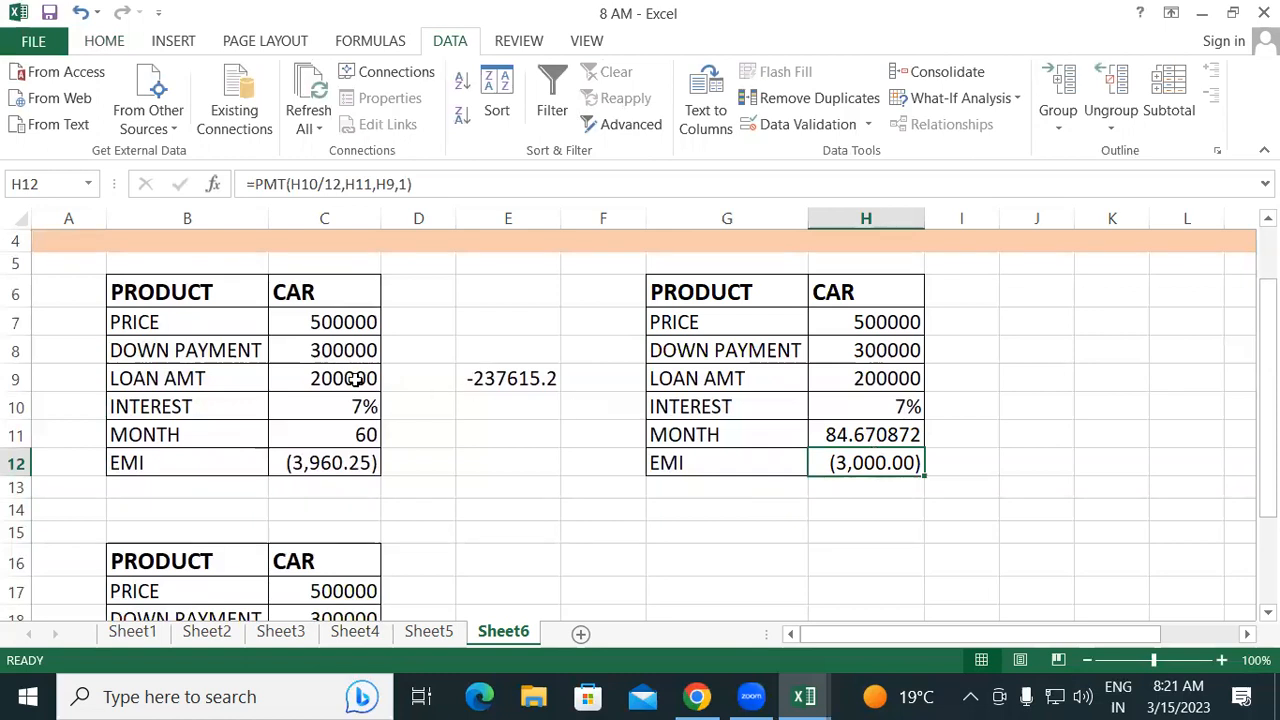
- Calculate the second table's total repayment in J9 with =H12*H11 and compare it with the total in E9
click(361, 440)
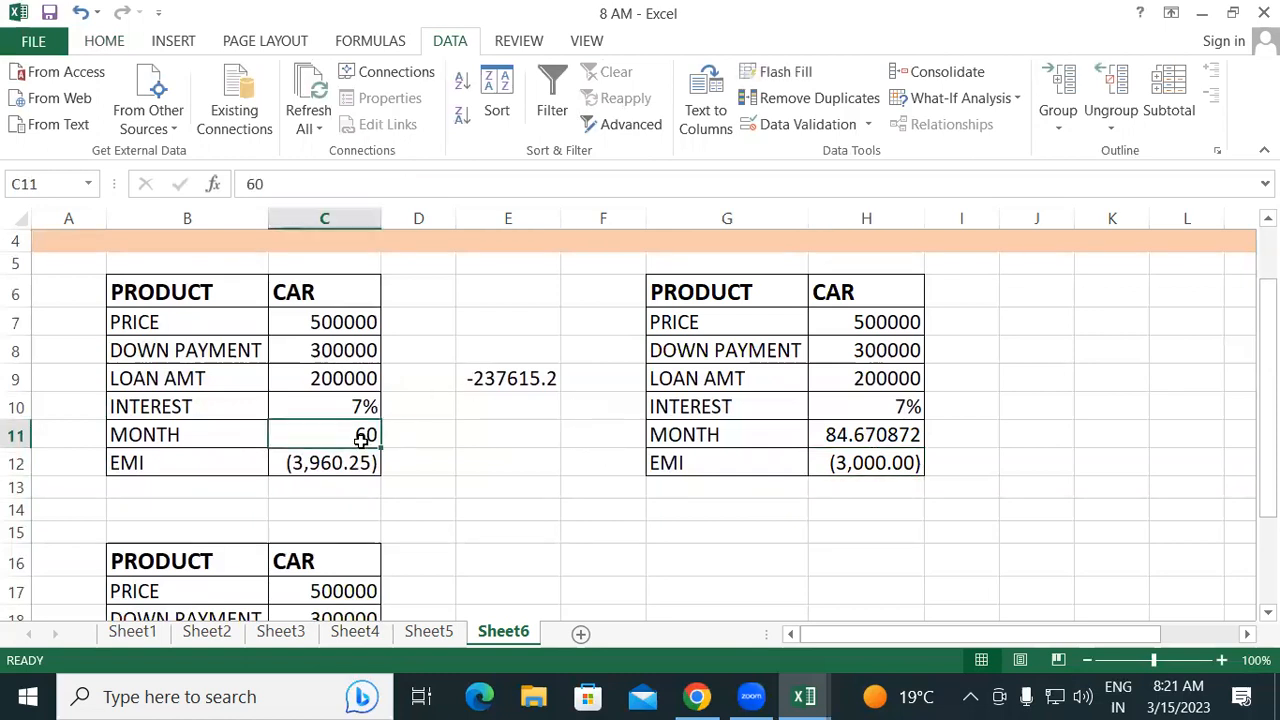
click(863, 437)
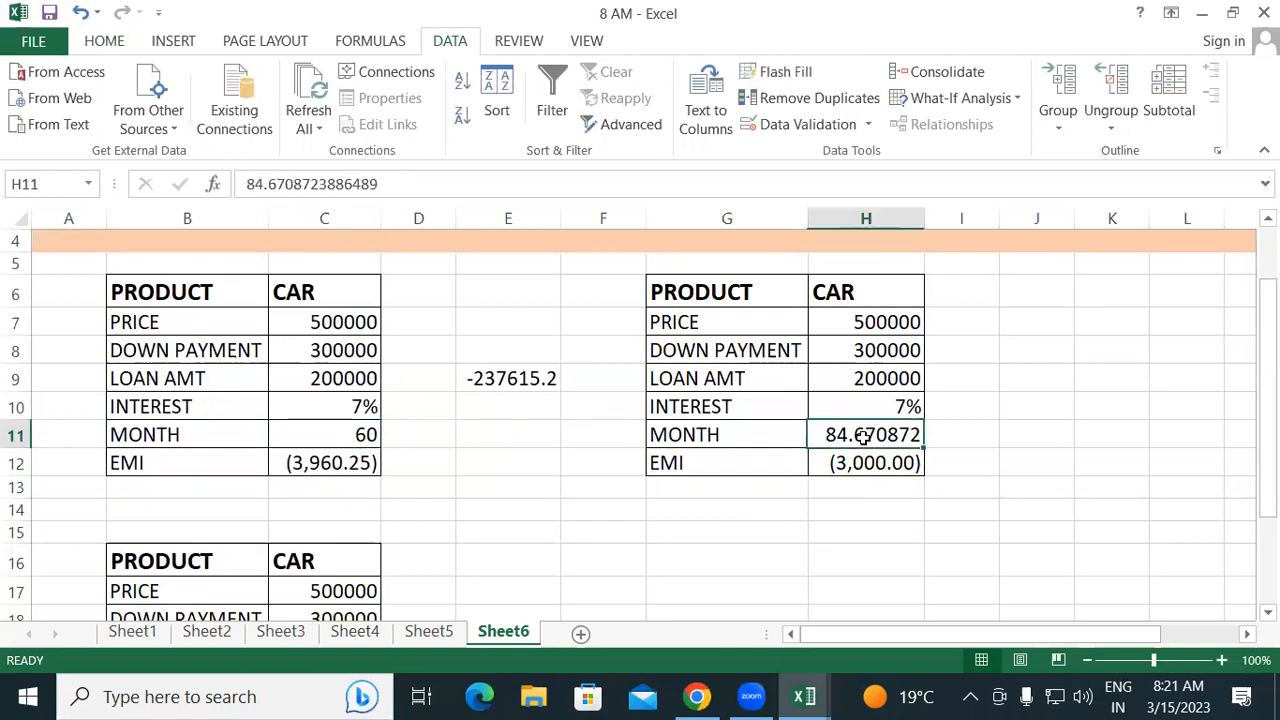
click(1021, 392)
text(=)
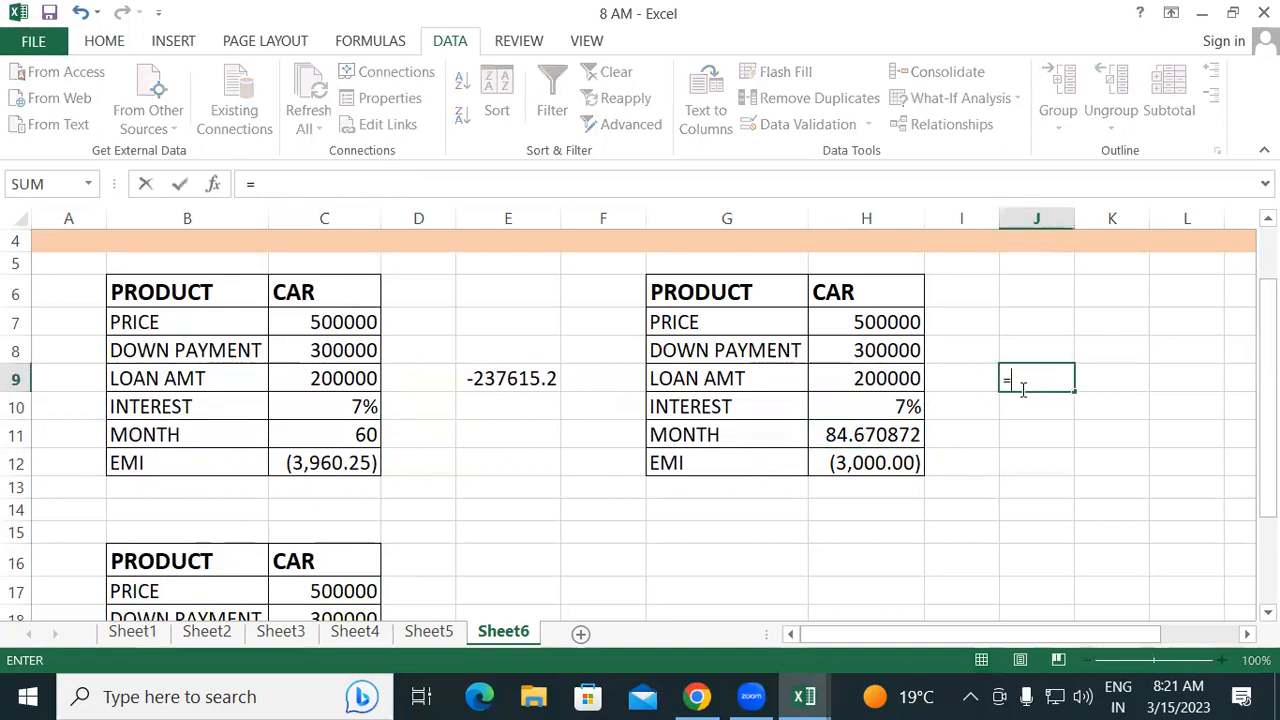
click(893, 465)
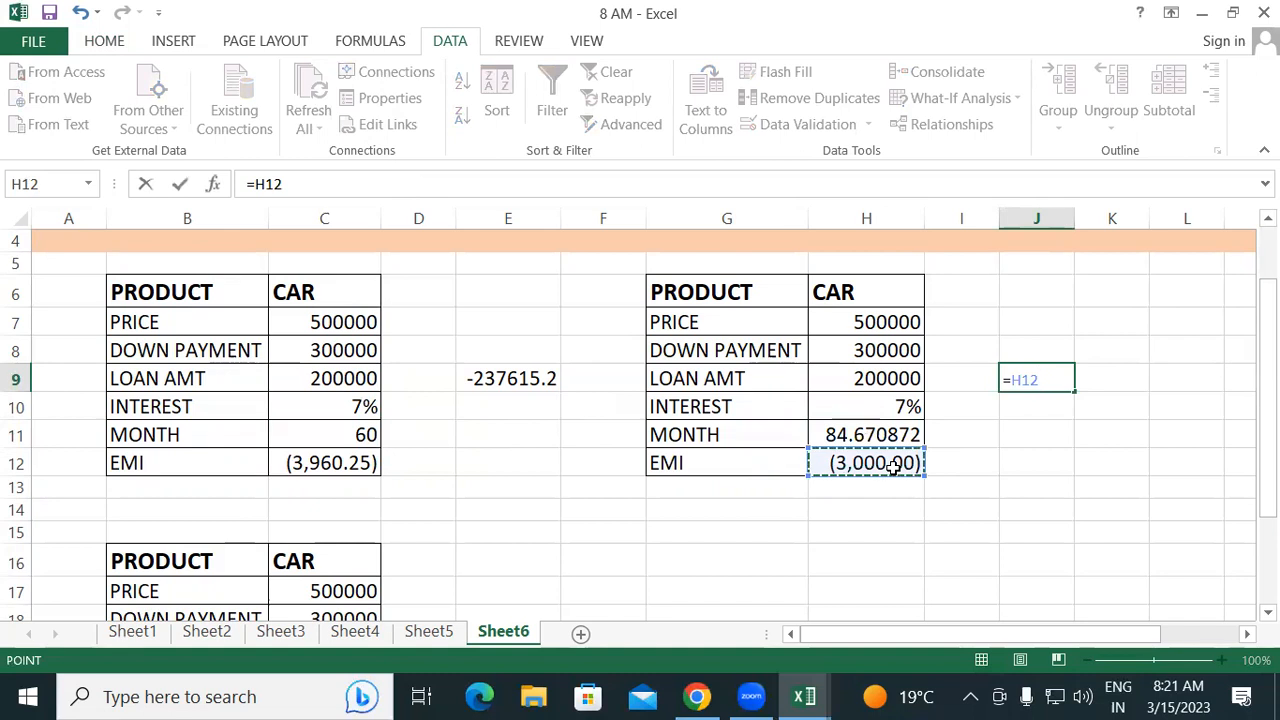
text(*)
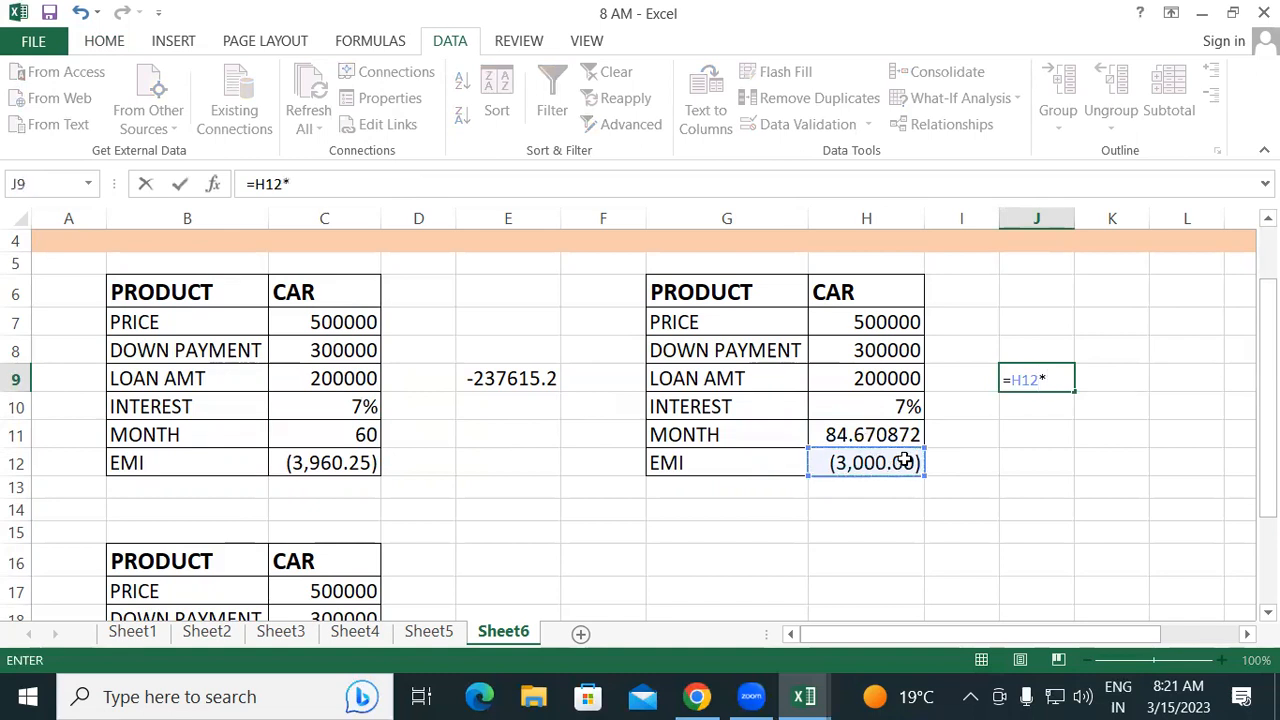
click(865, 430)
key(Return)
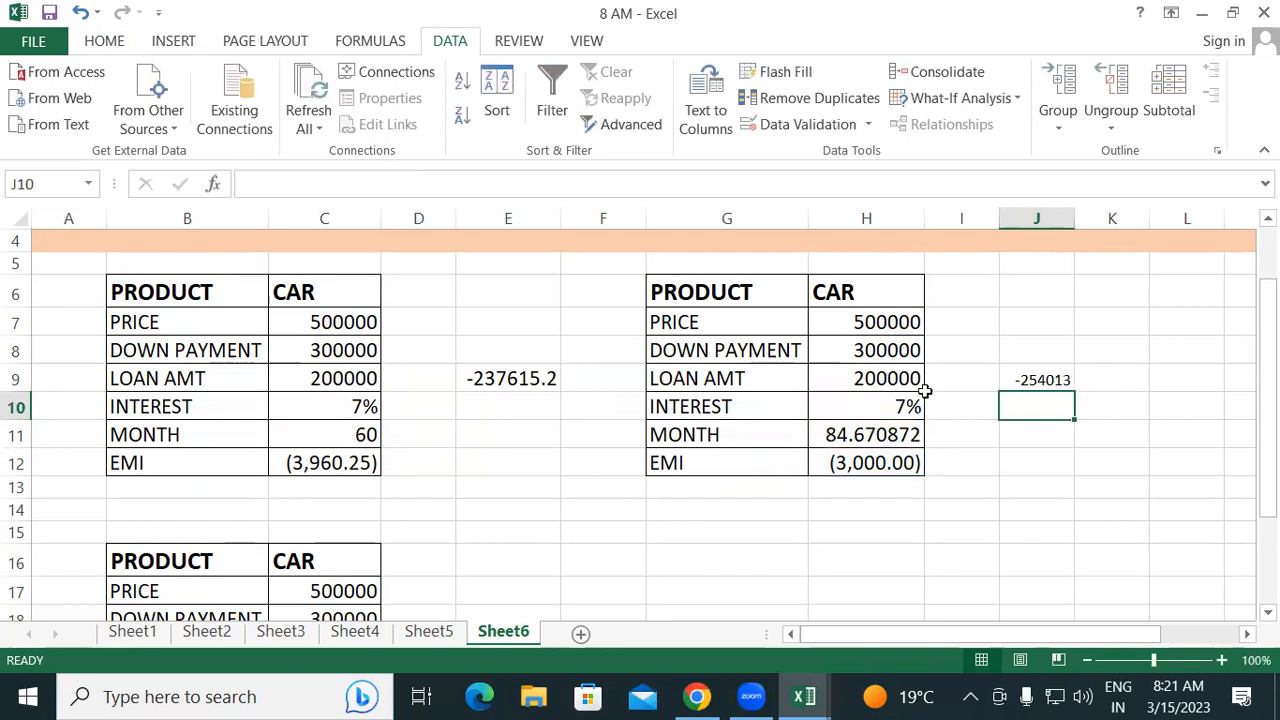
click(548, 386)
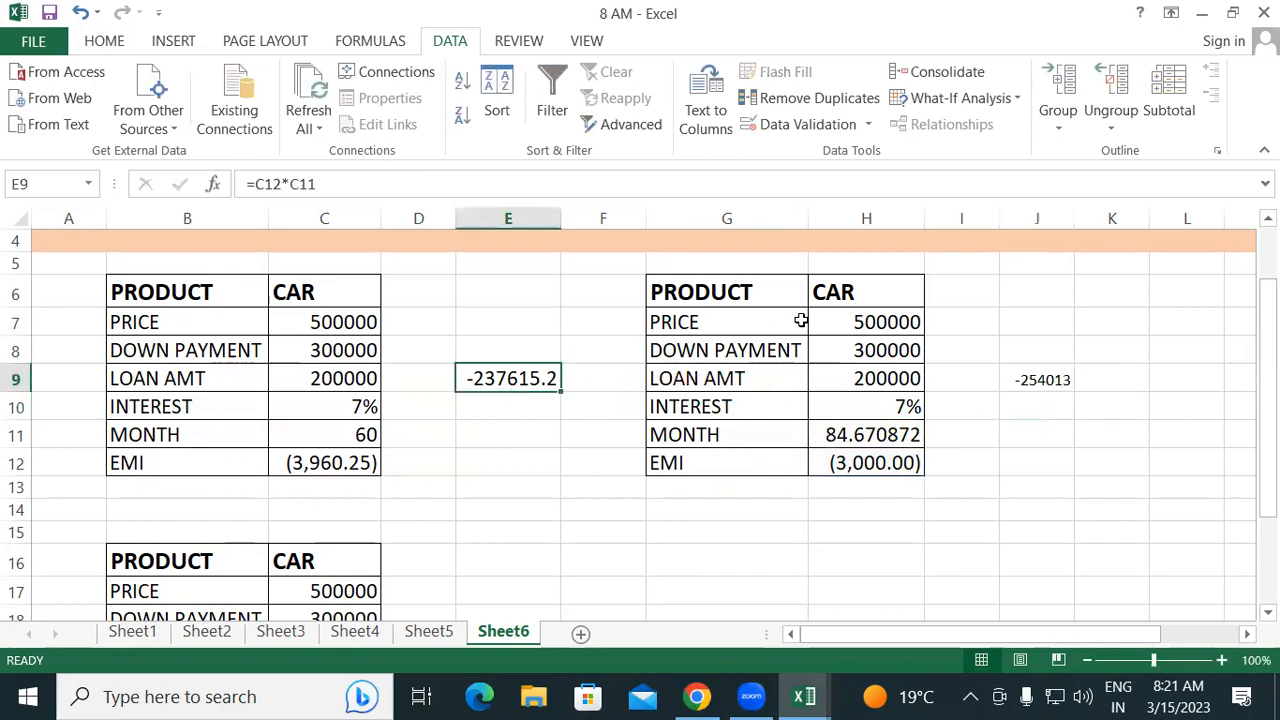
click(1013, 385)
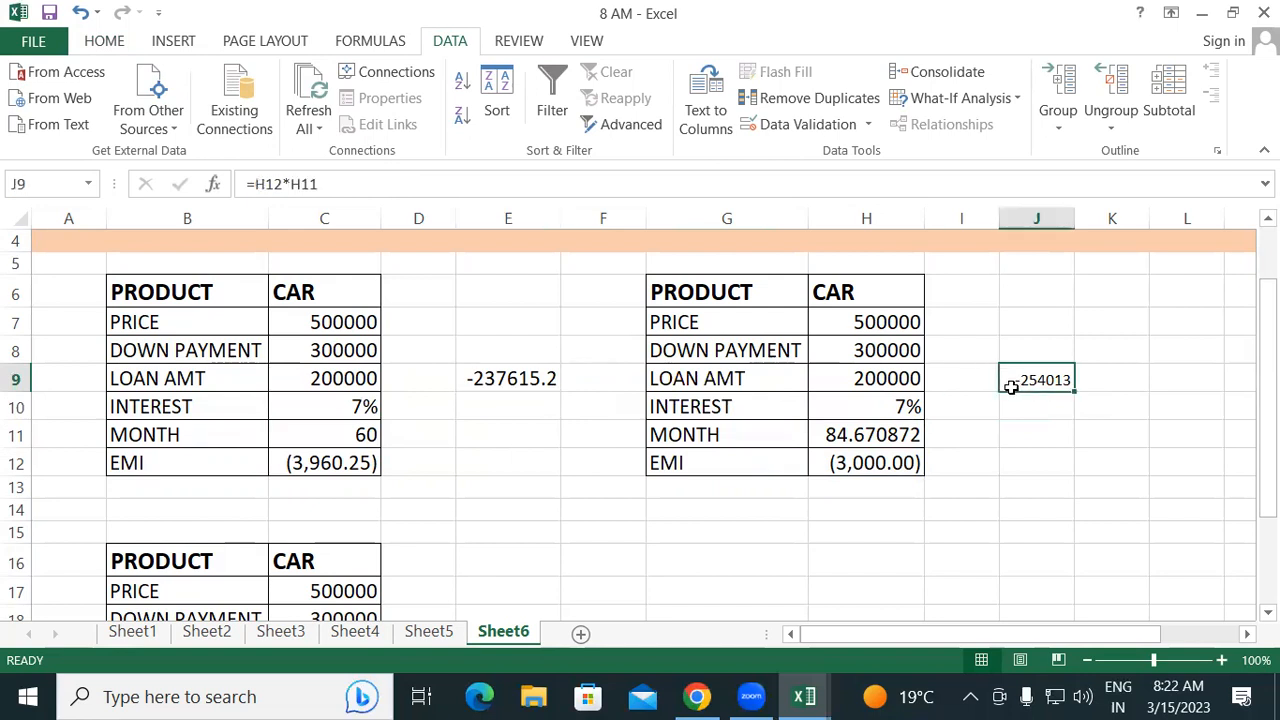
- Run Goal Seek to set the EMI in C22 to (5000) by changing the months in C21, and keep the solution
drag(1268, 400, 1268, 485)
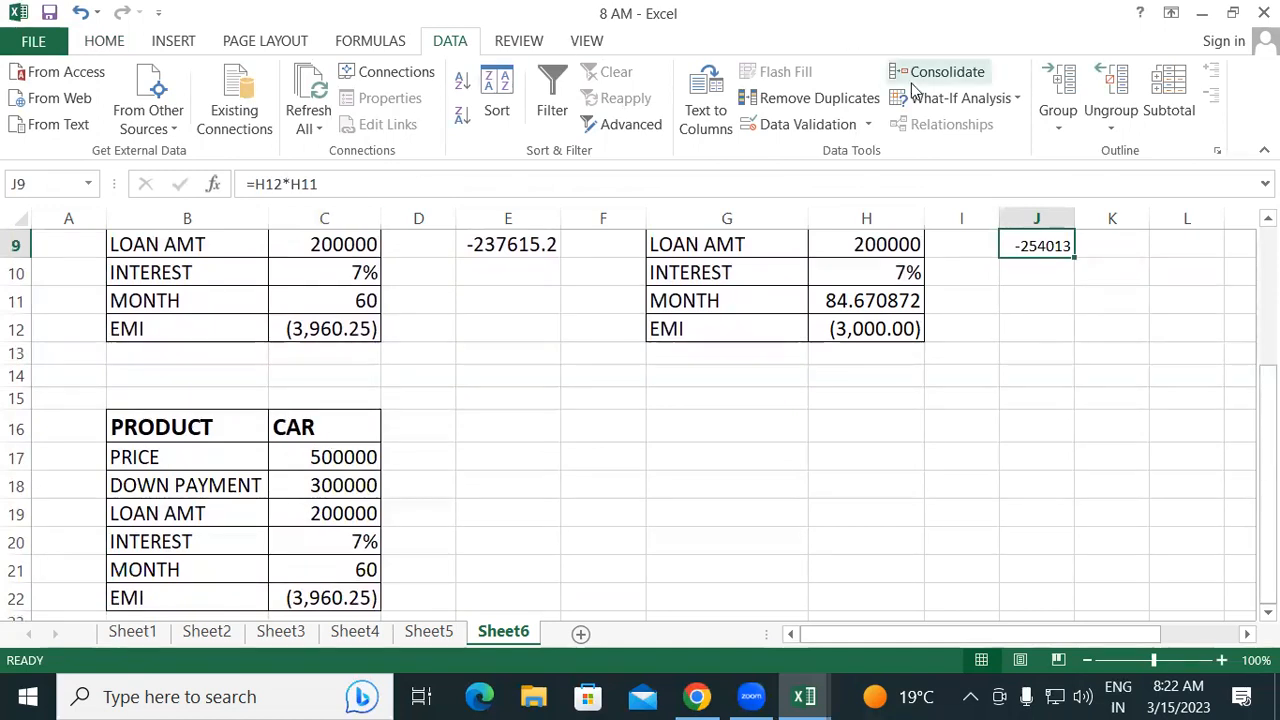
click(955, 98)
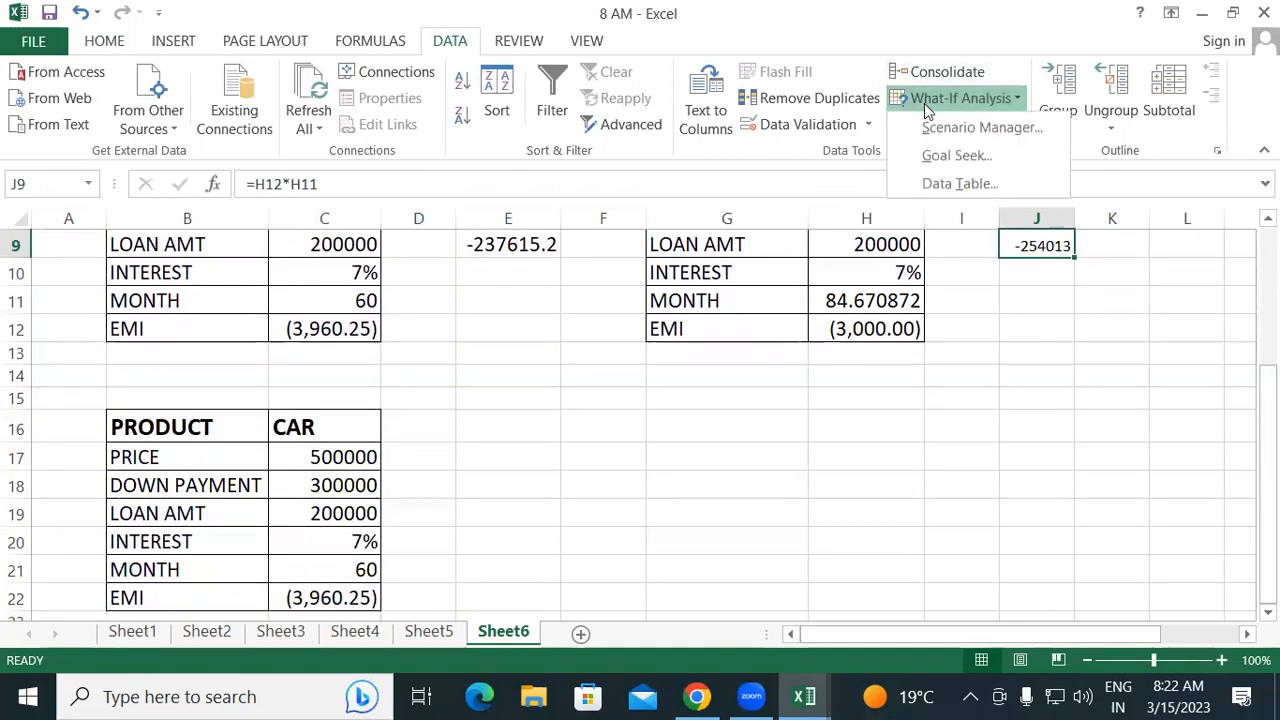
click(953, 158)
click(320, 594)
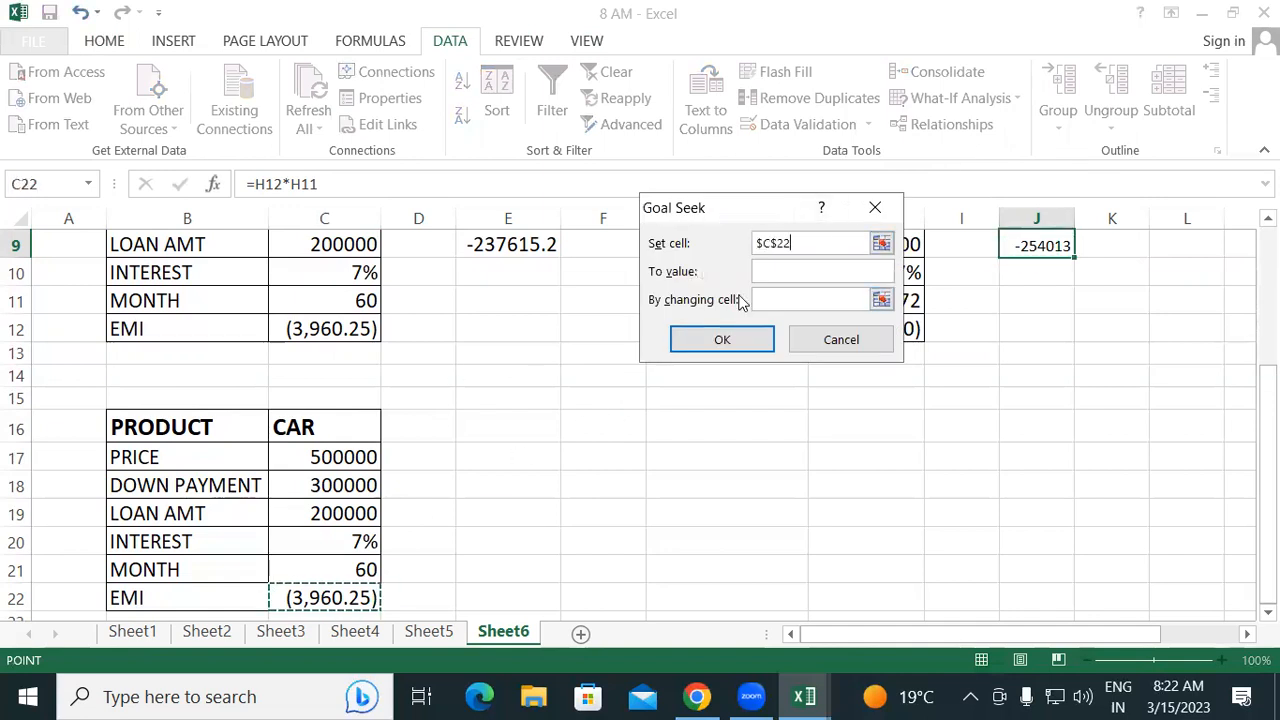
click(777, 268)
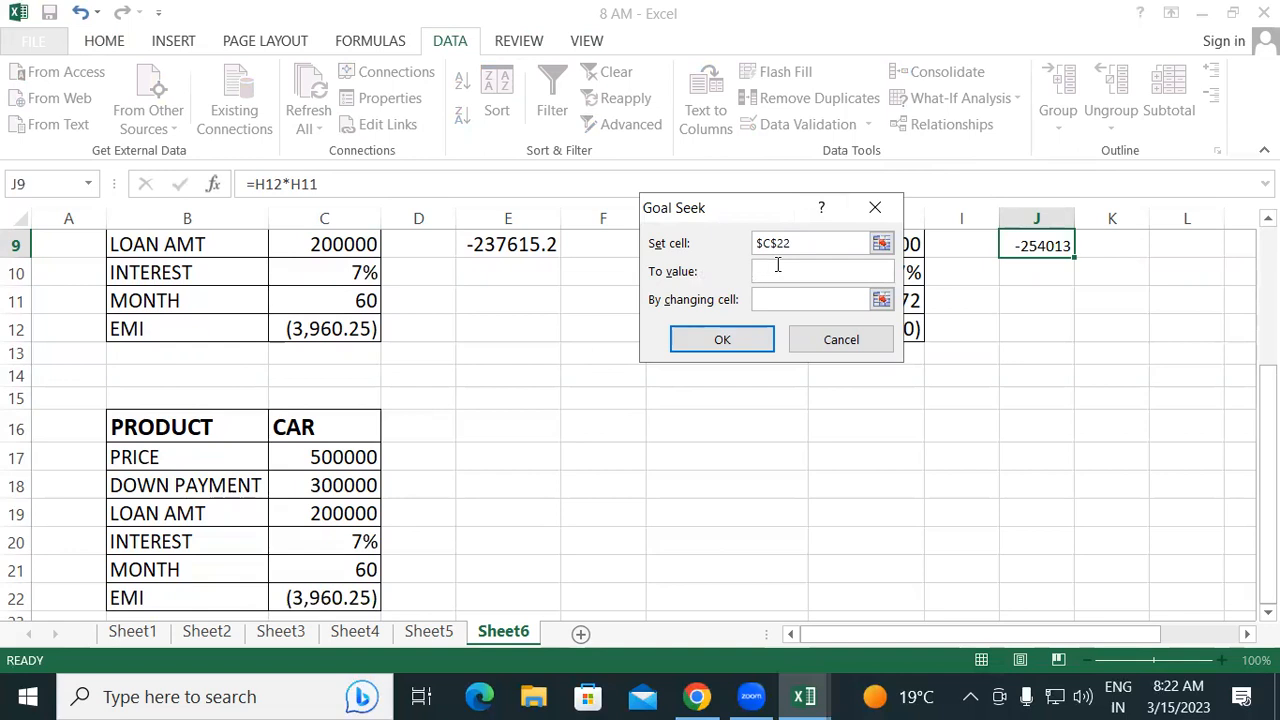
text((5000))
click(770, 293)
click(329, 570)
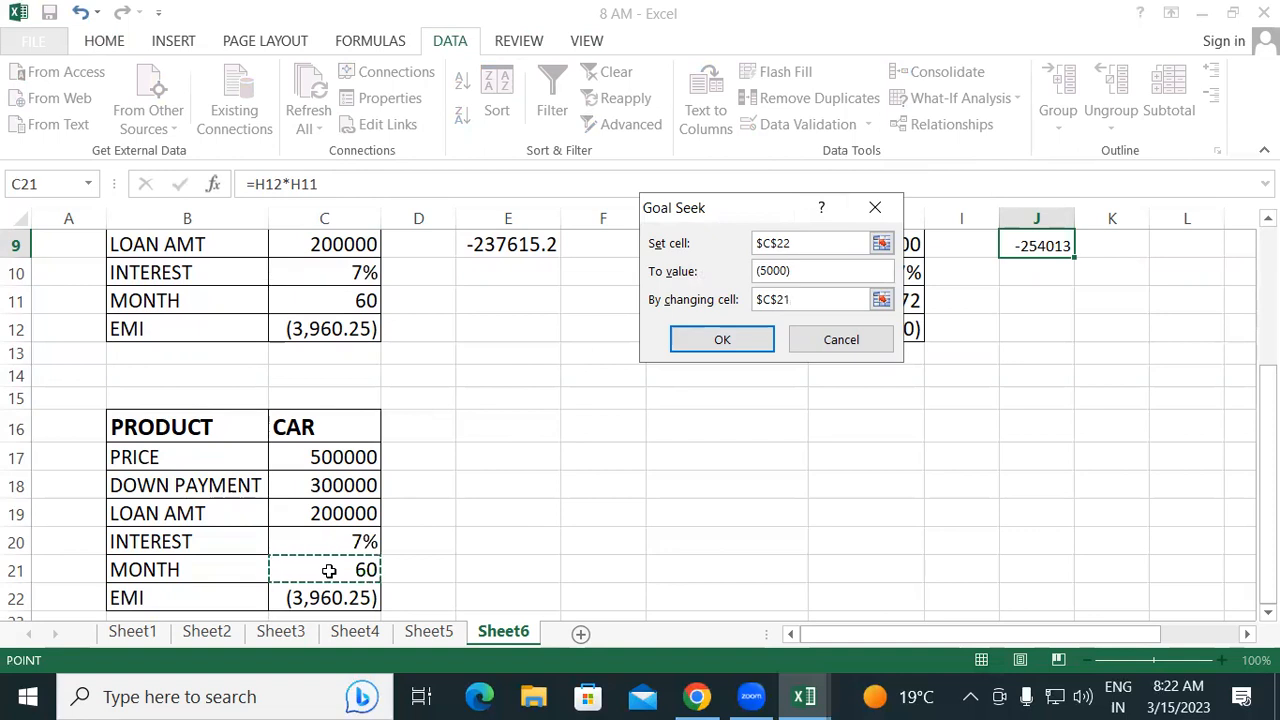
click(718, 339)
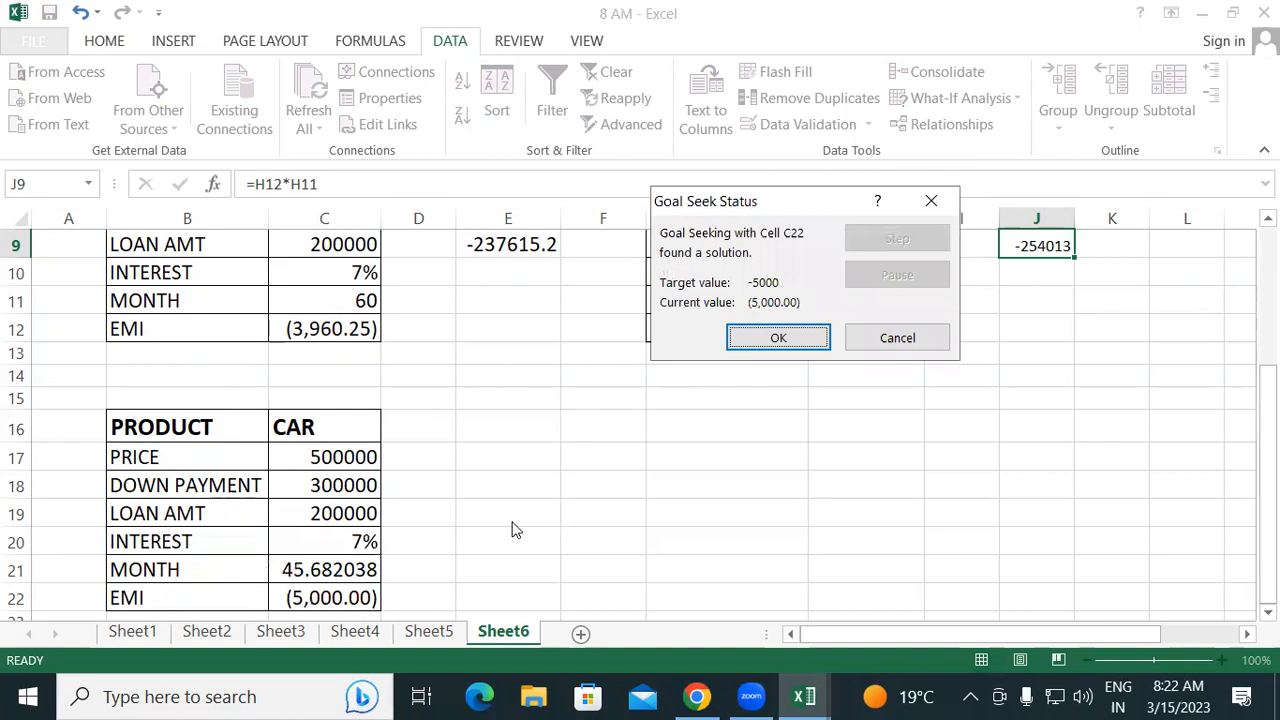
click(798, 340)
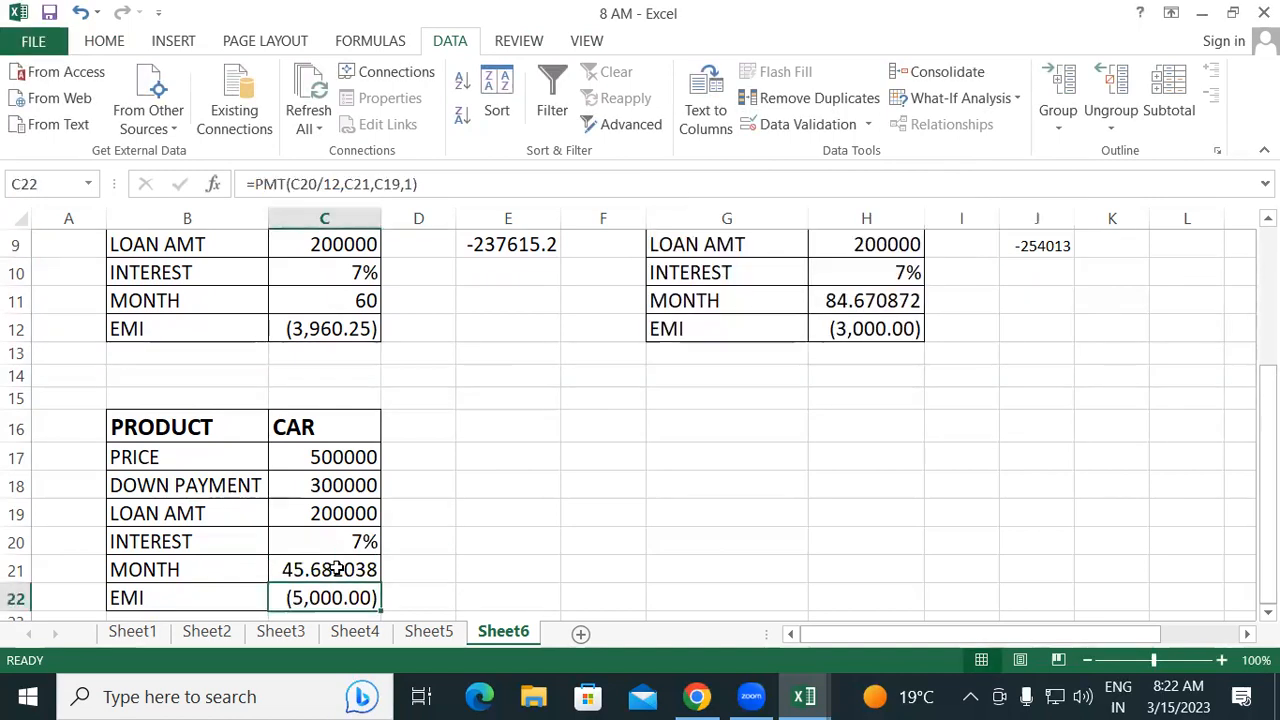
- Calculate the third table's total repayment in E19 with =C22*C21
click(295, 572)
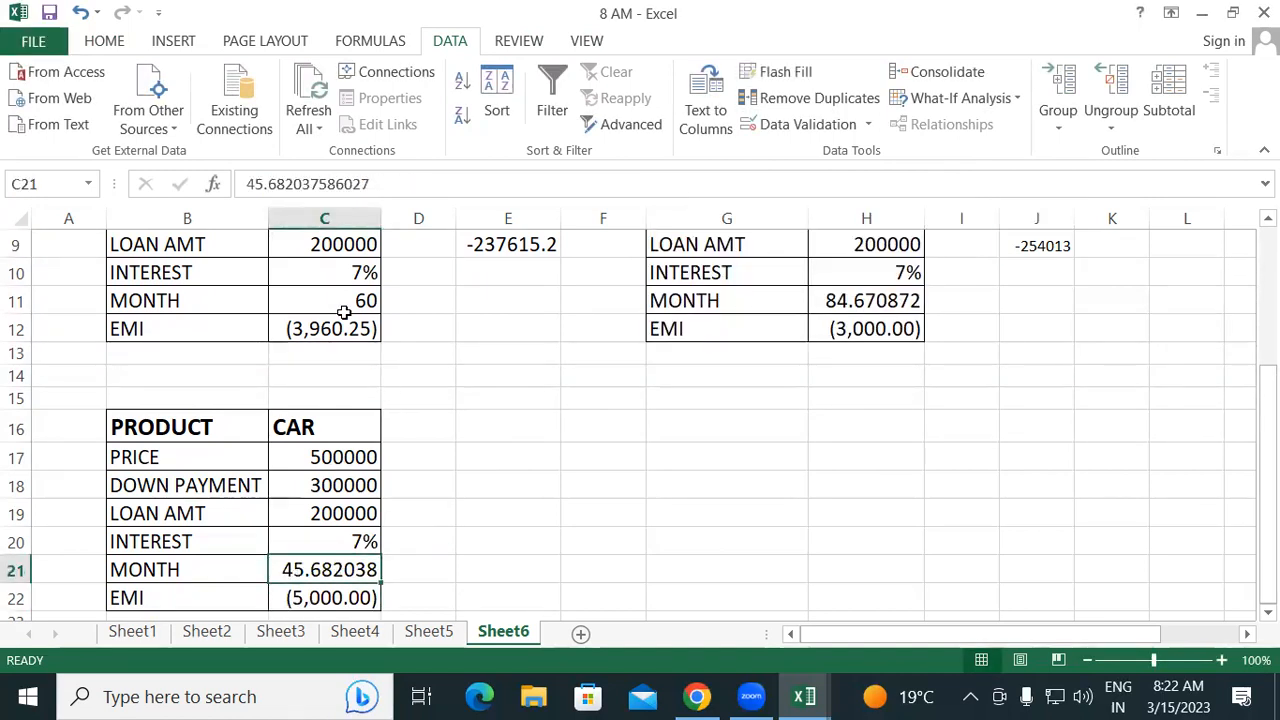
click(471, 508)
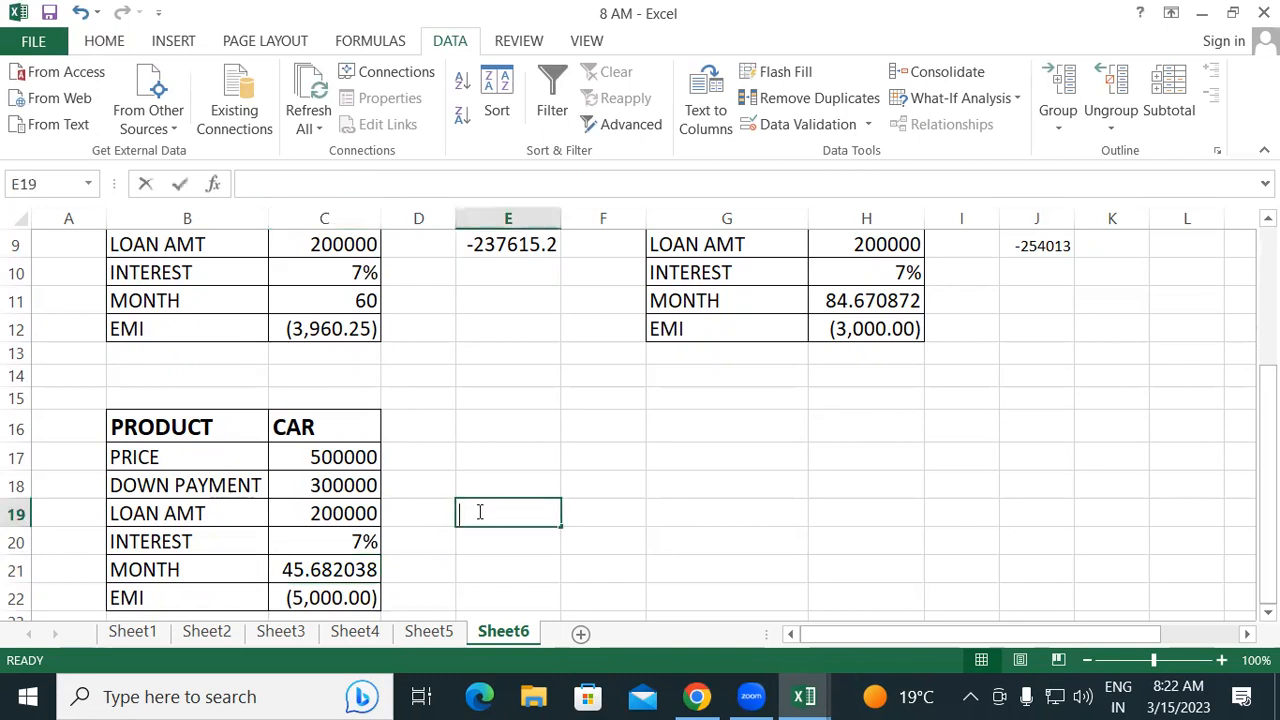
text(=)
click(365, 586)
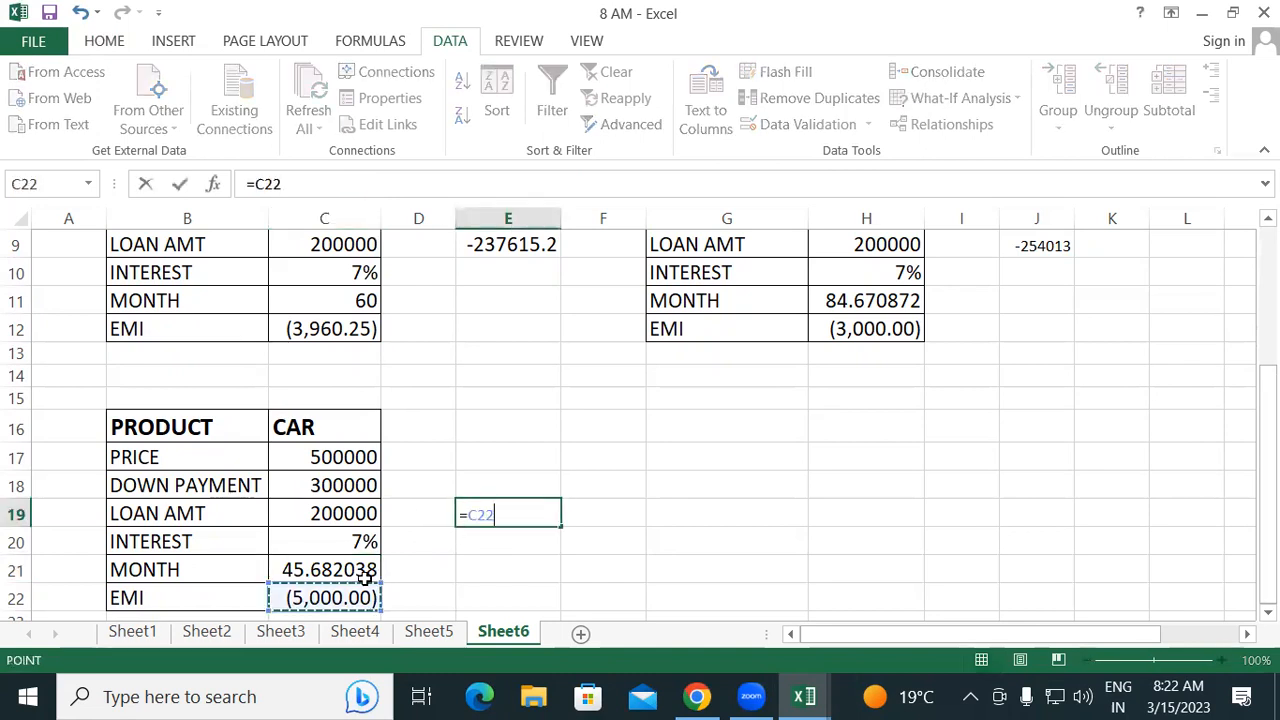
text(*)
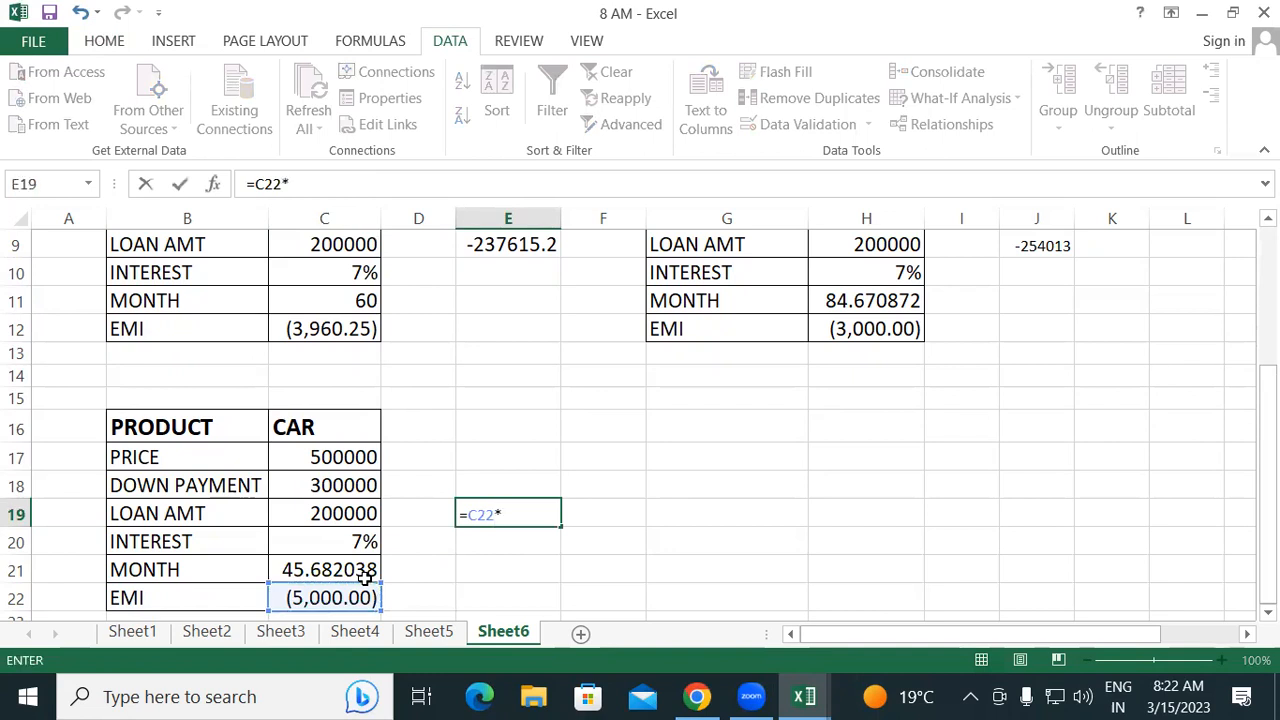
click(318, 568)
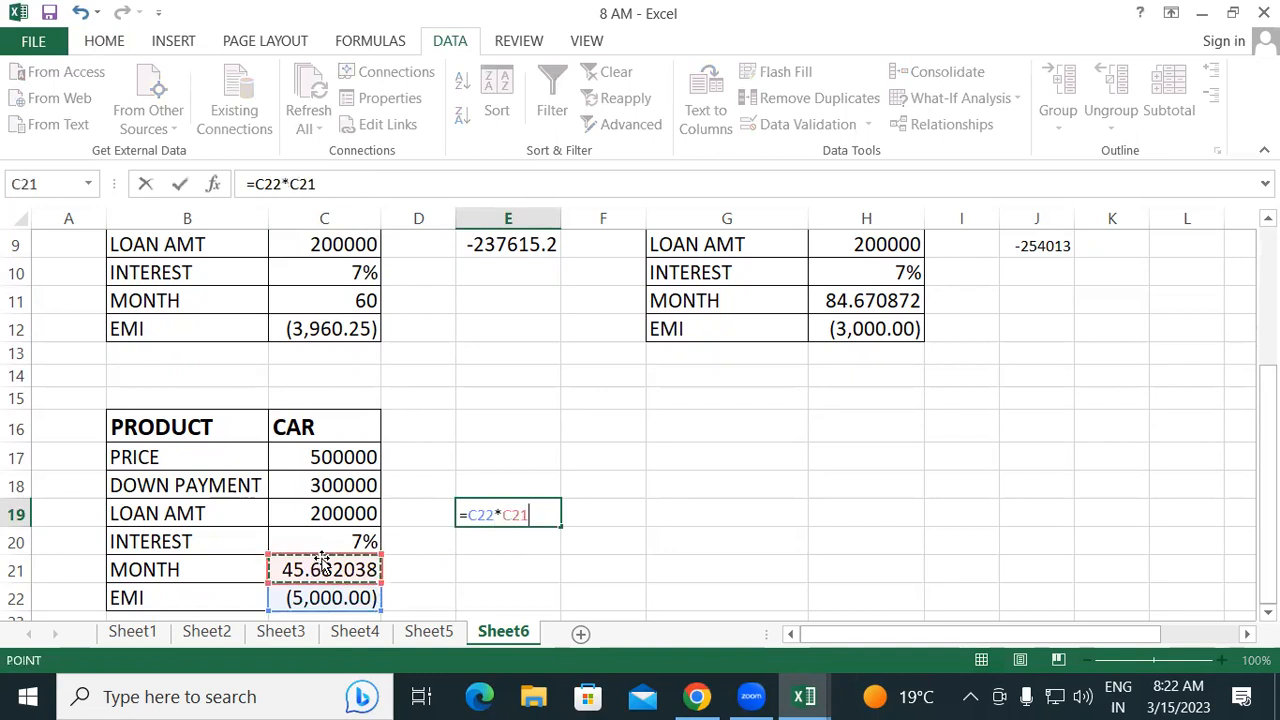
key(Return)
text(+)
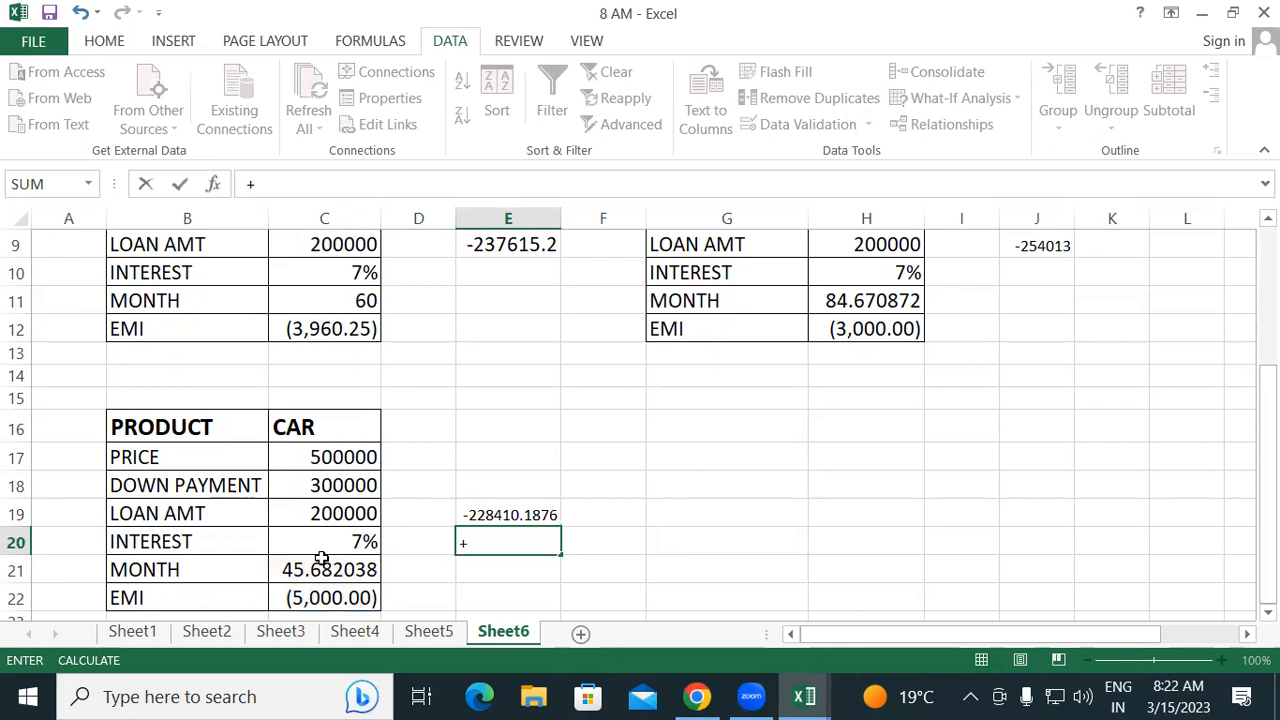
key(Escape)
text(+)
key(Escape)
text(+)
key(BackSpace)
key(Return)
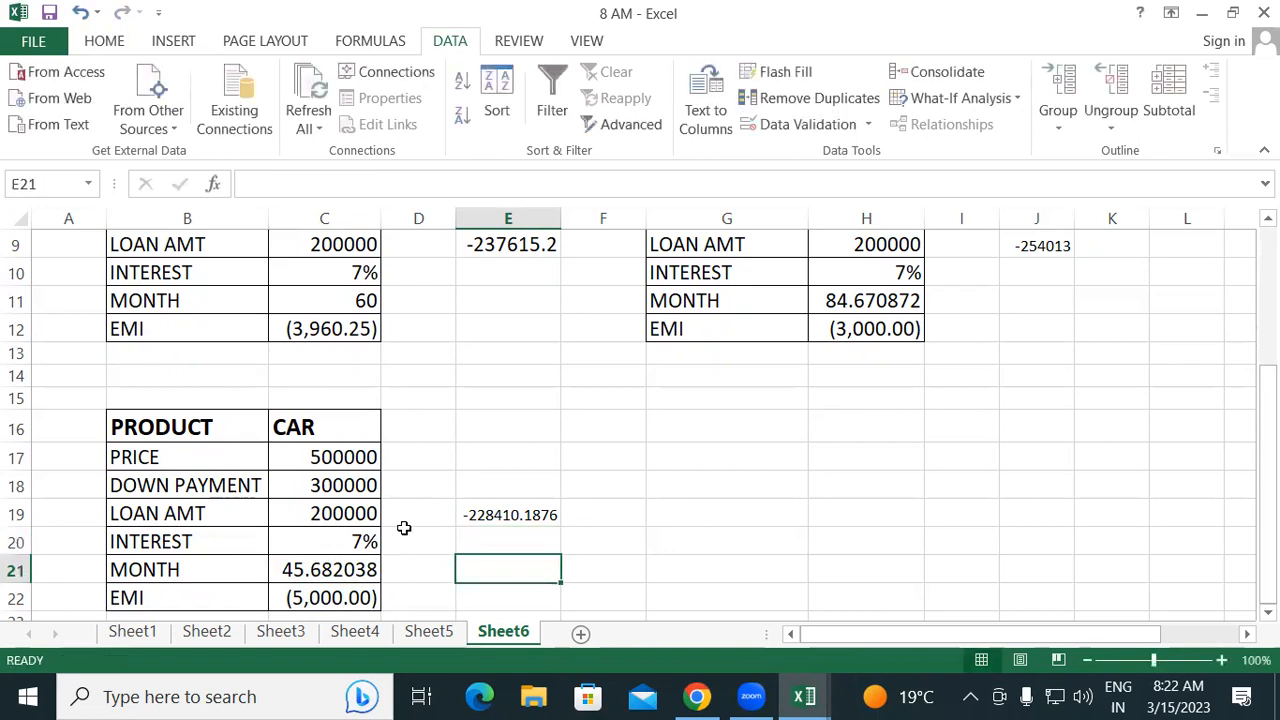
- Re-enter the total repayment formula =C22*C21 in E19 by multiplying the EMI by the months
click(504, 515)
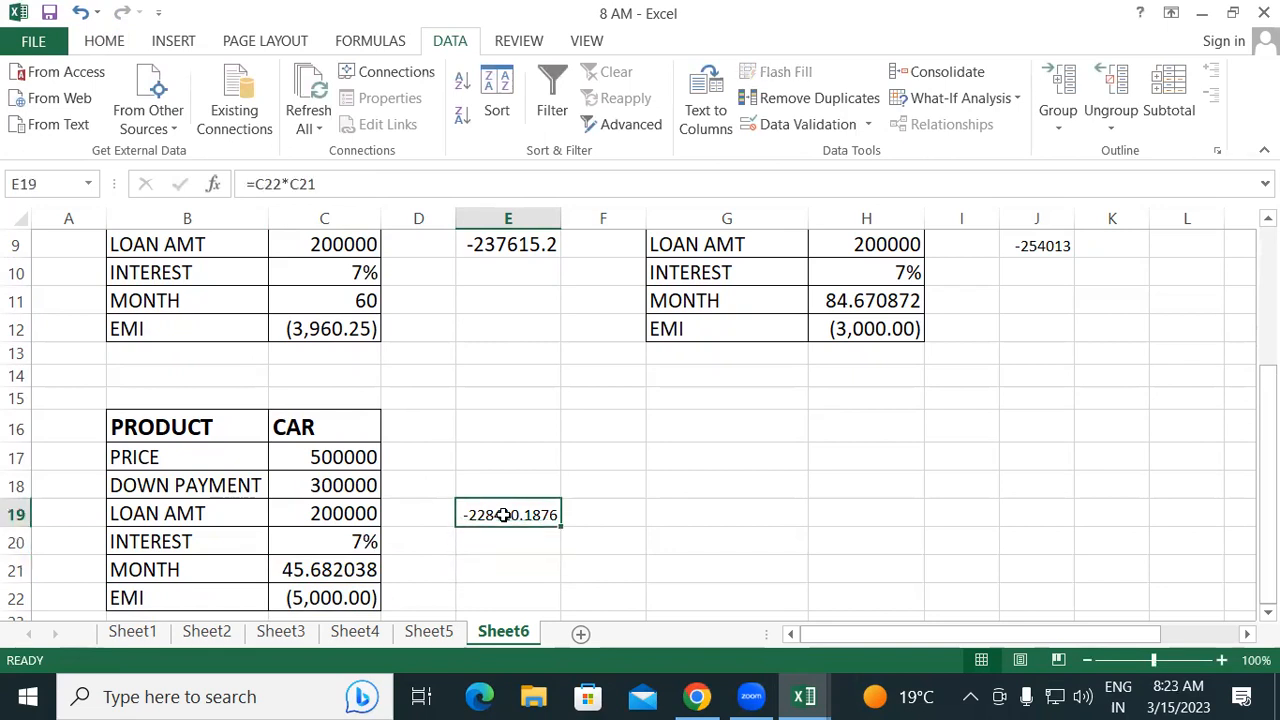
text(=)
click(370, 590)
text(*)
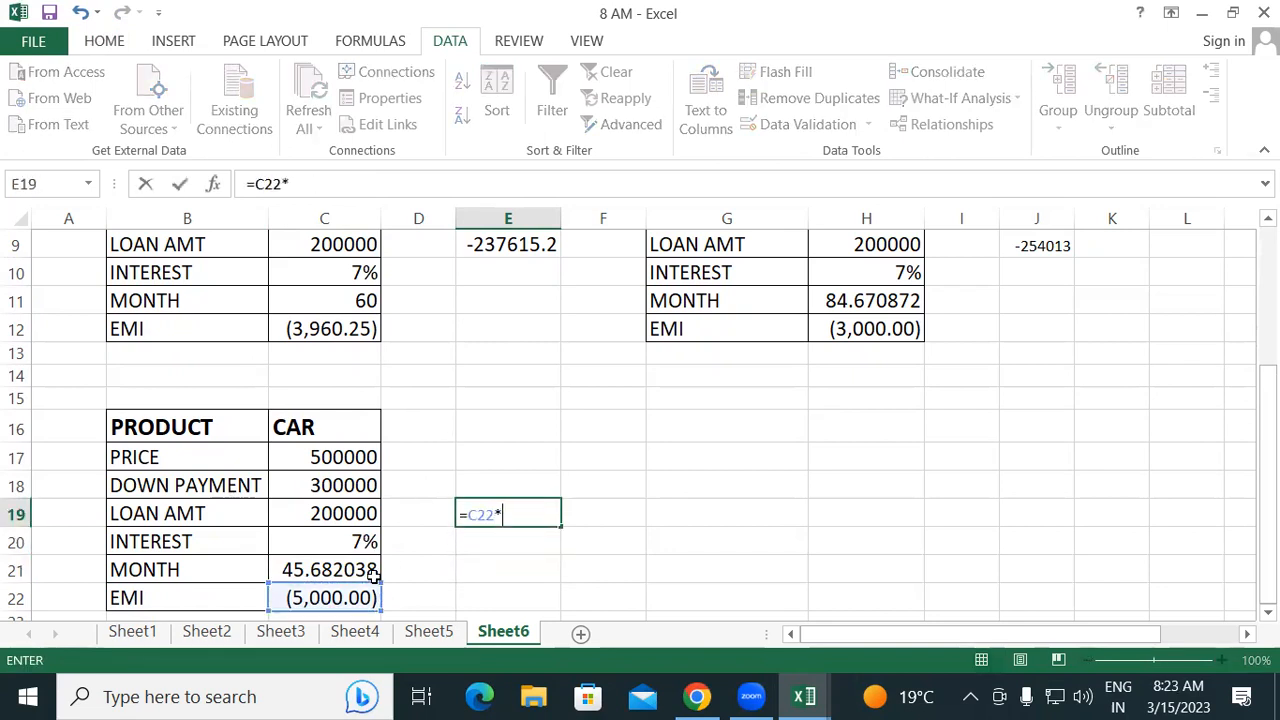
click(346, 567)
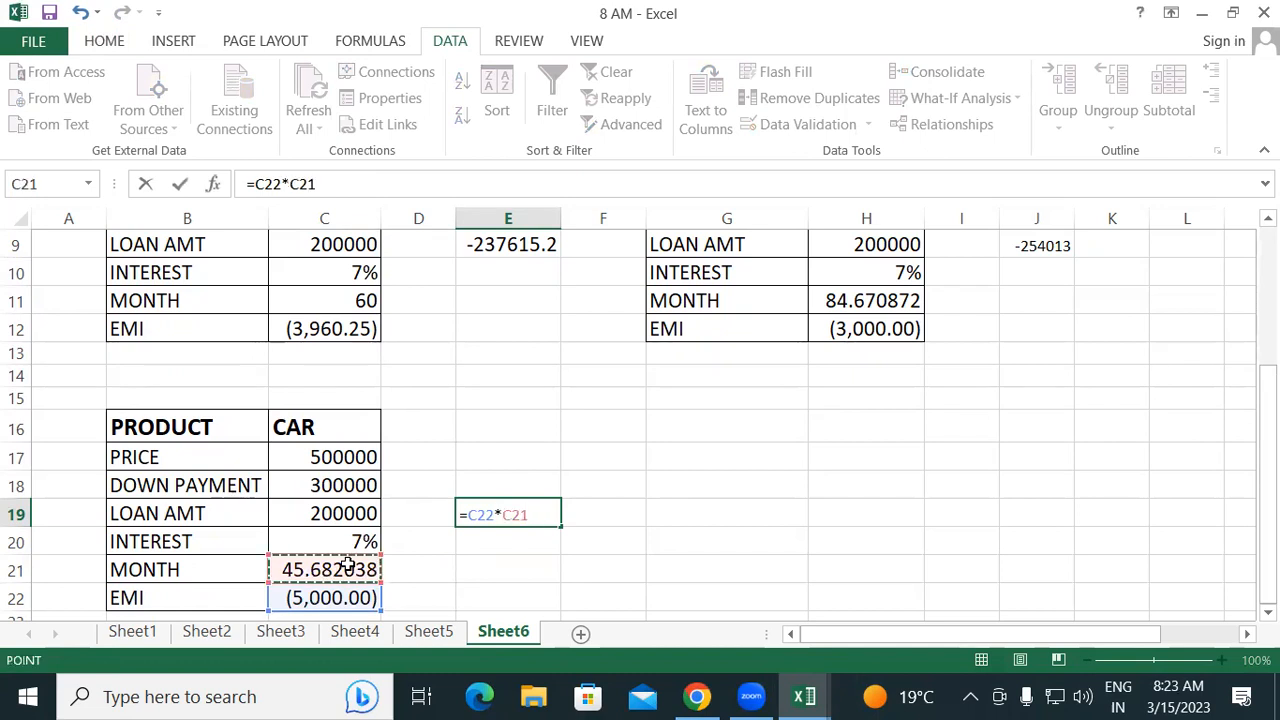
key(Return)
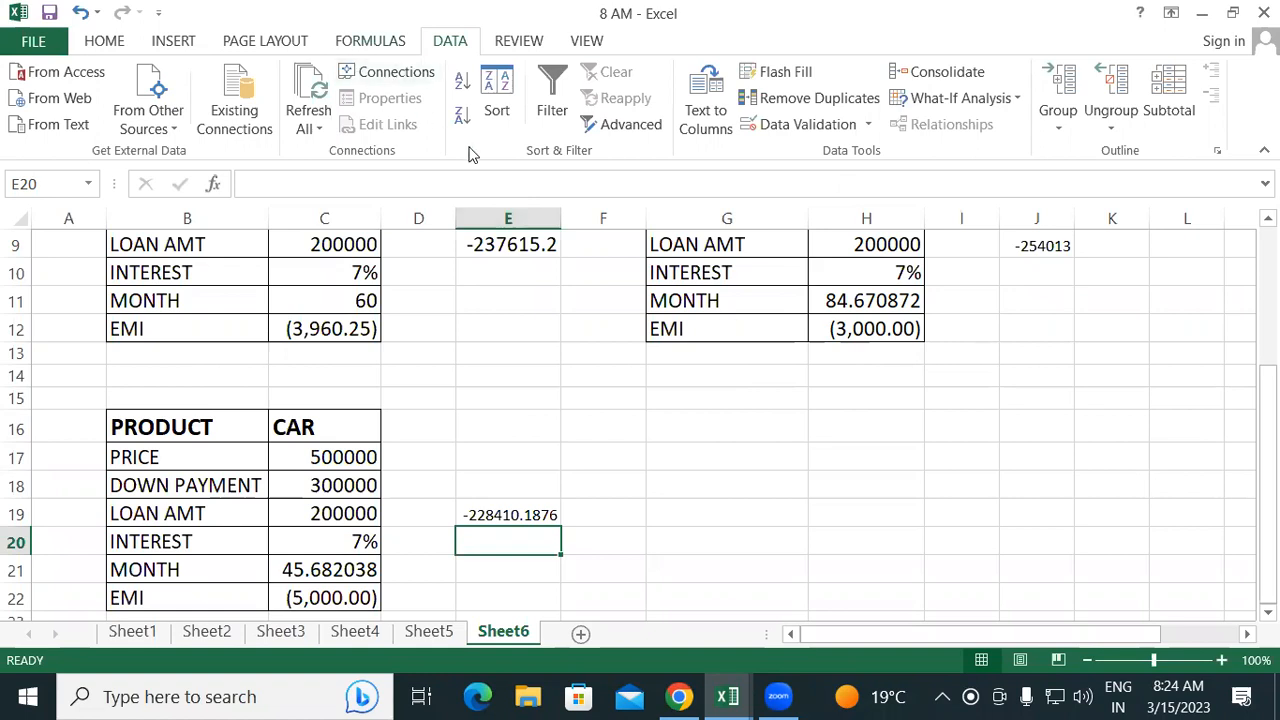
click(926, 98)
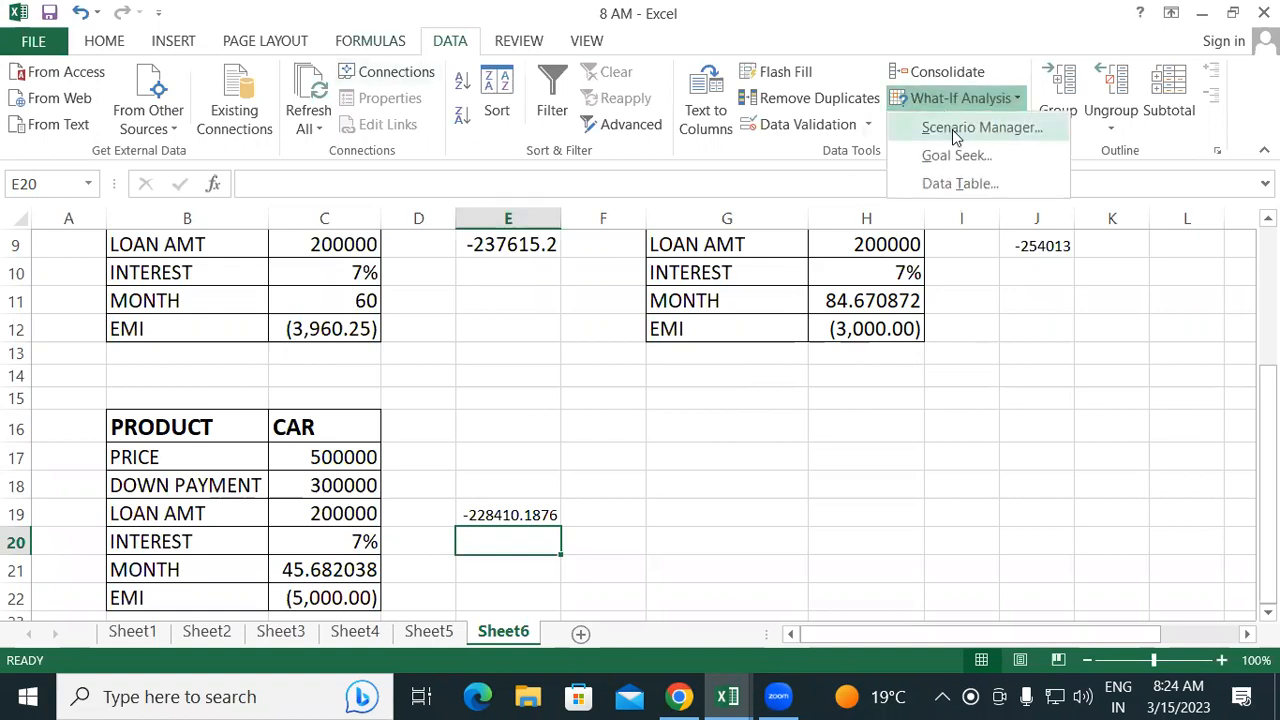
click(957, 155)
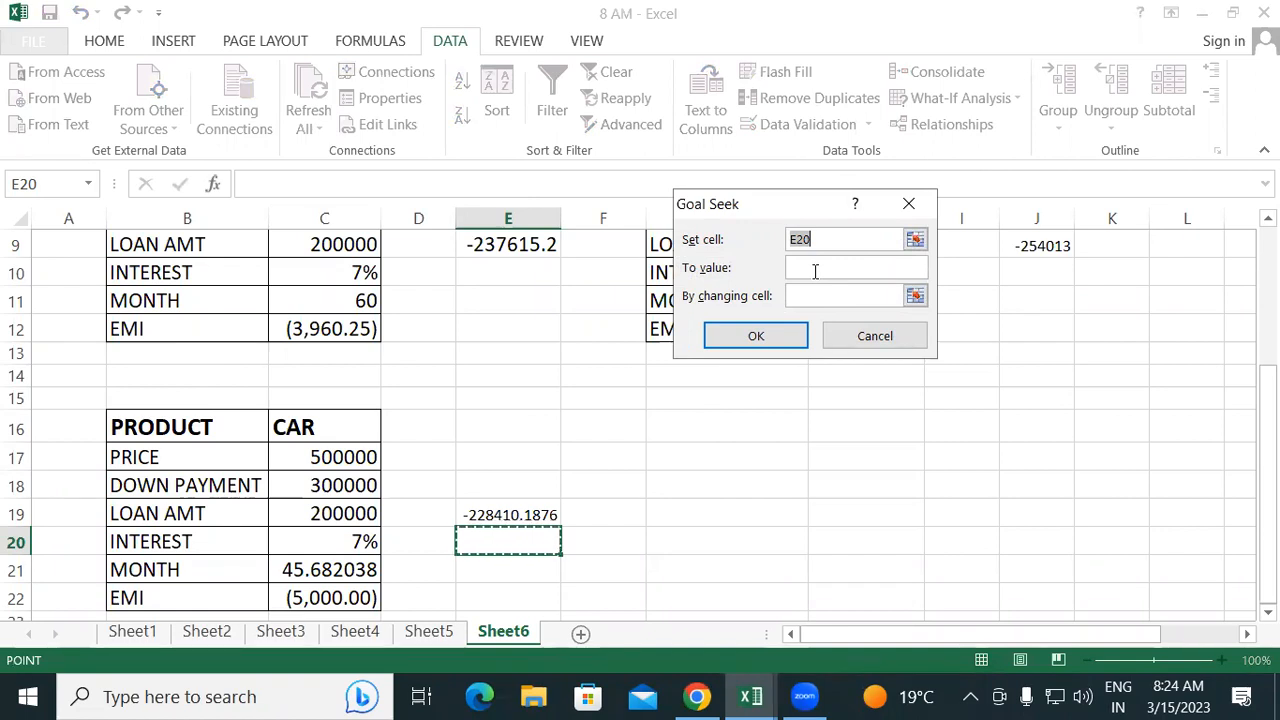
click(838, 295)
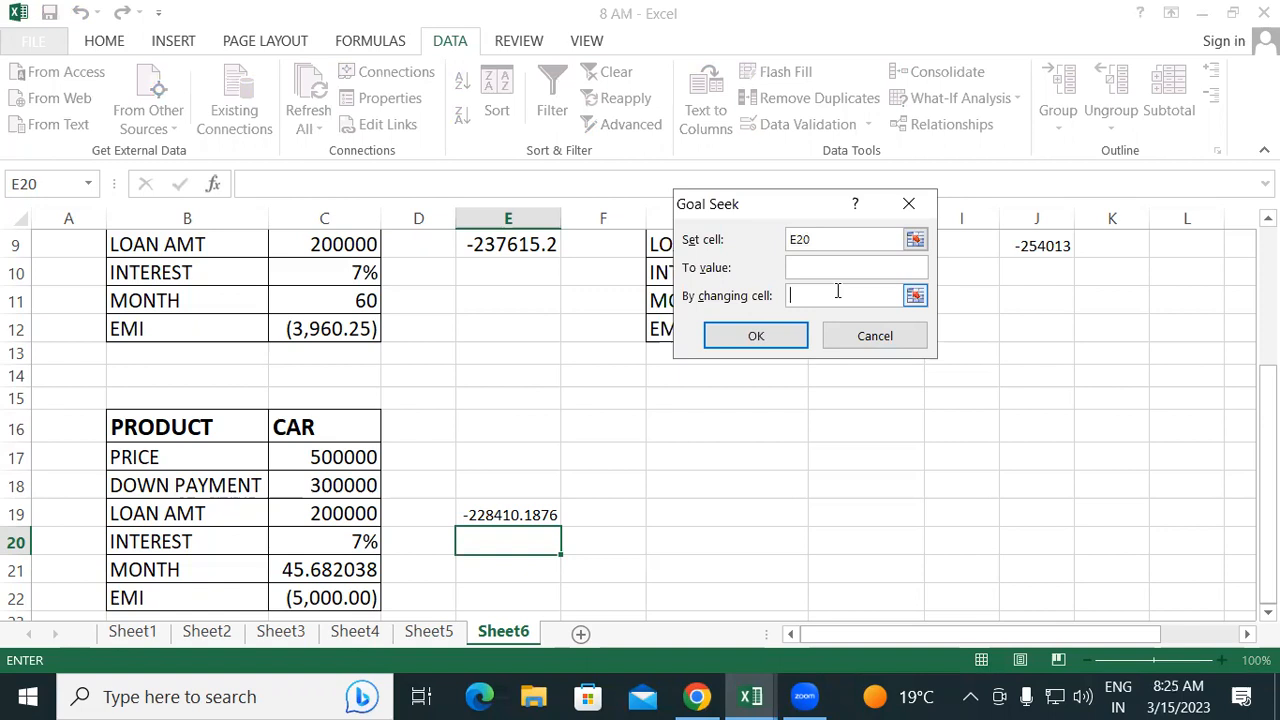
click(926, 205)
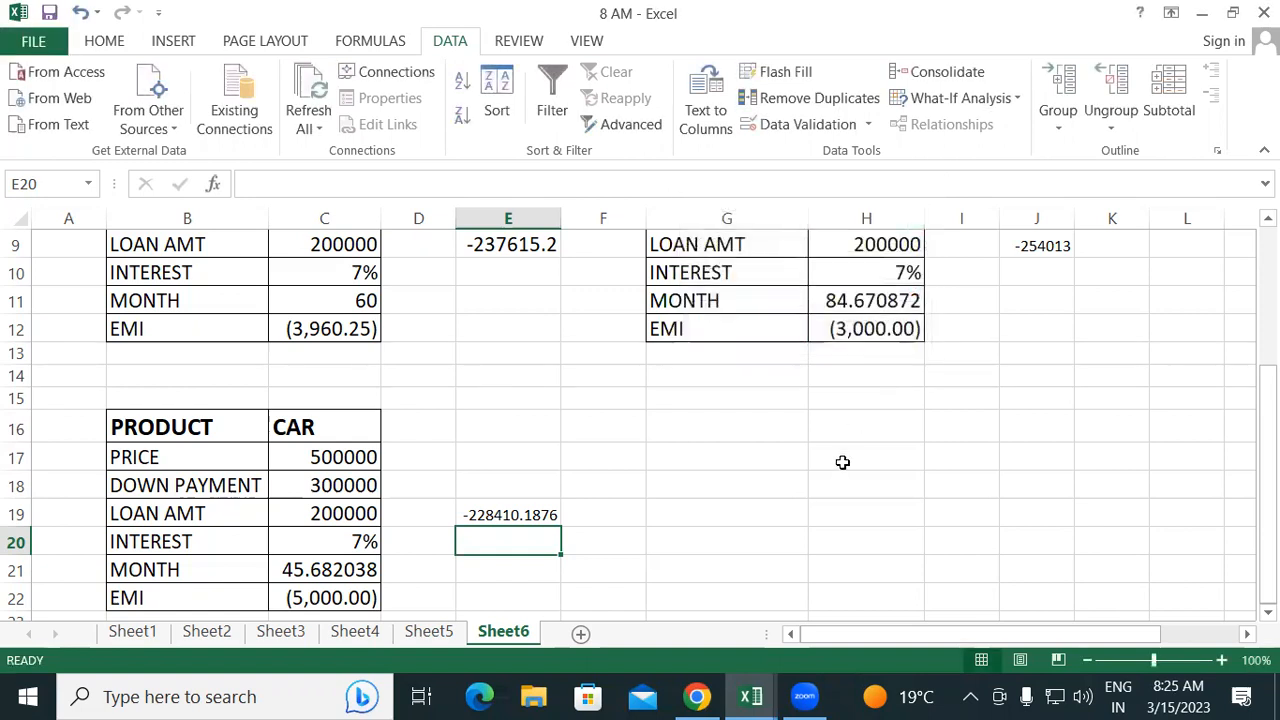
- Enter the headings MONTH, PPMT and IPMT in cells H15 to J15
click(829, 514)
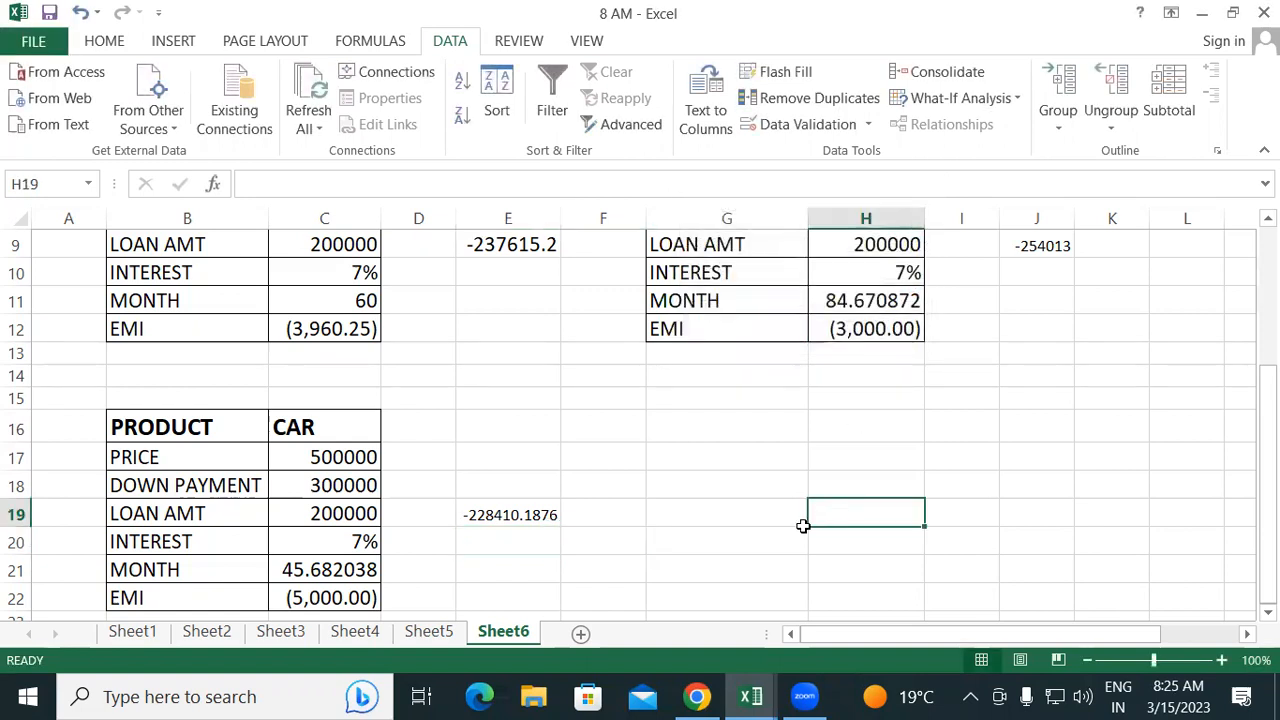
click(840, 397)
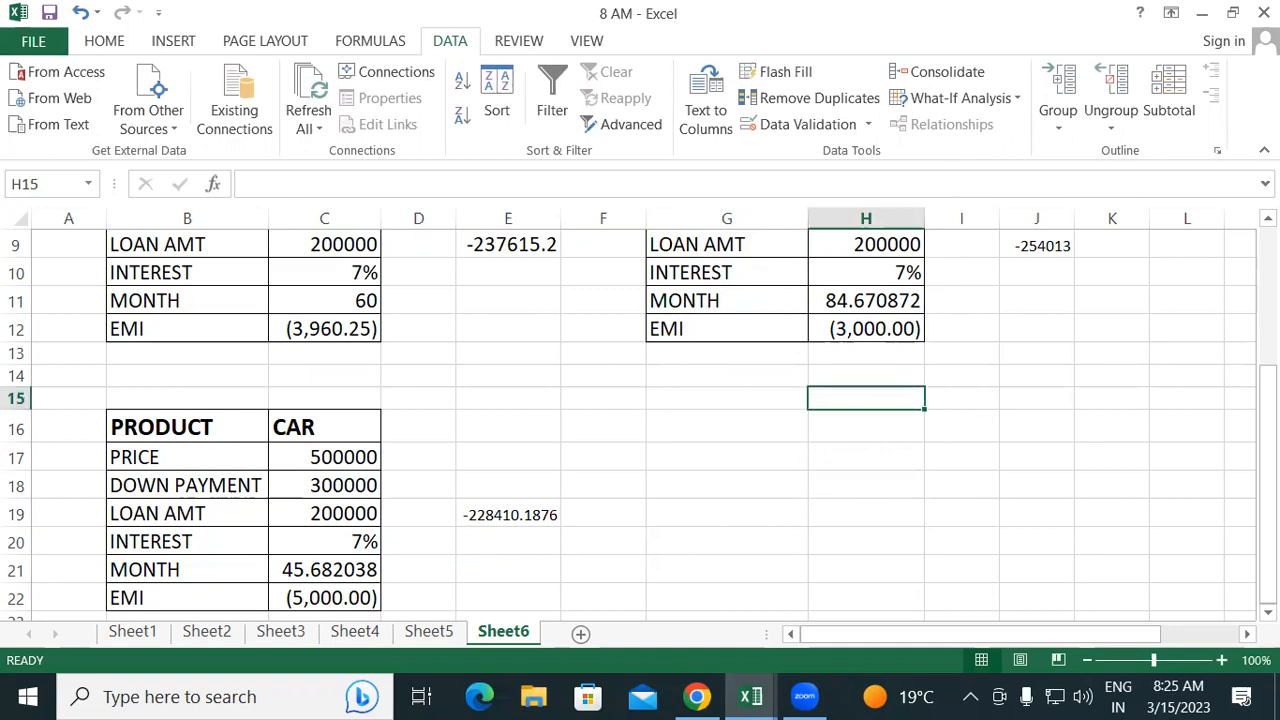
text(M)
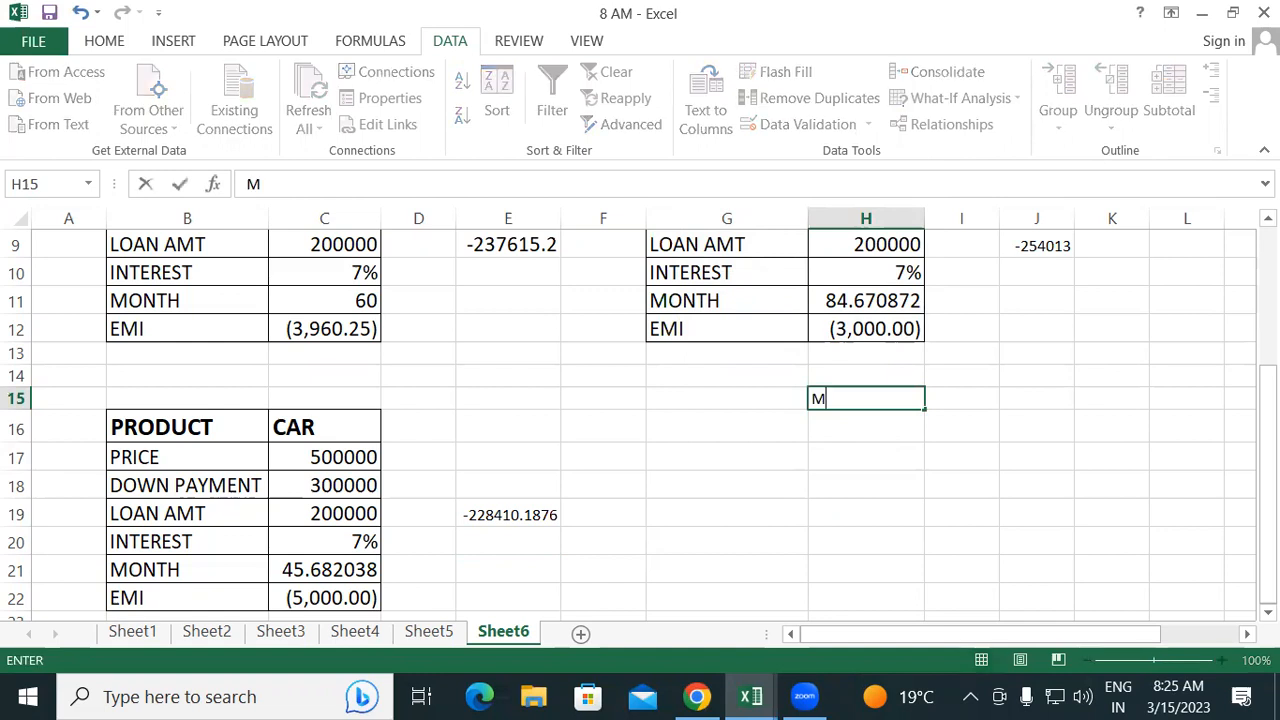
text(ONTH)
key(Tab)
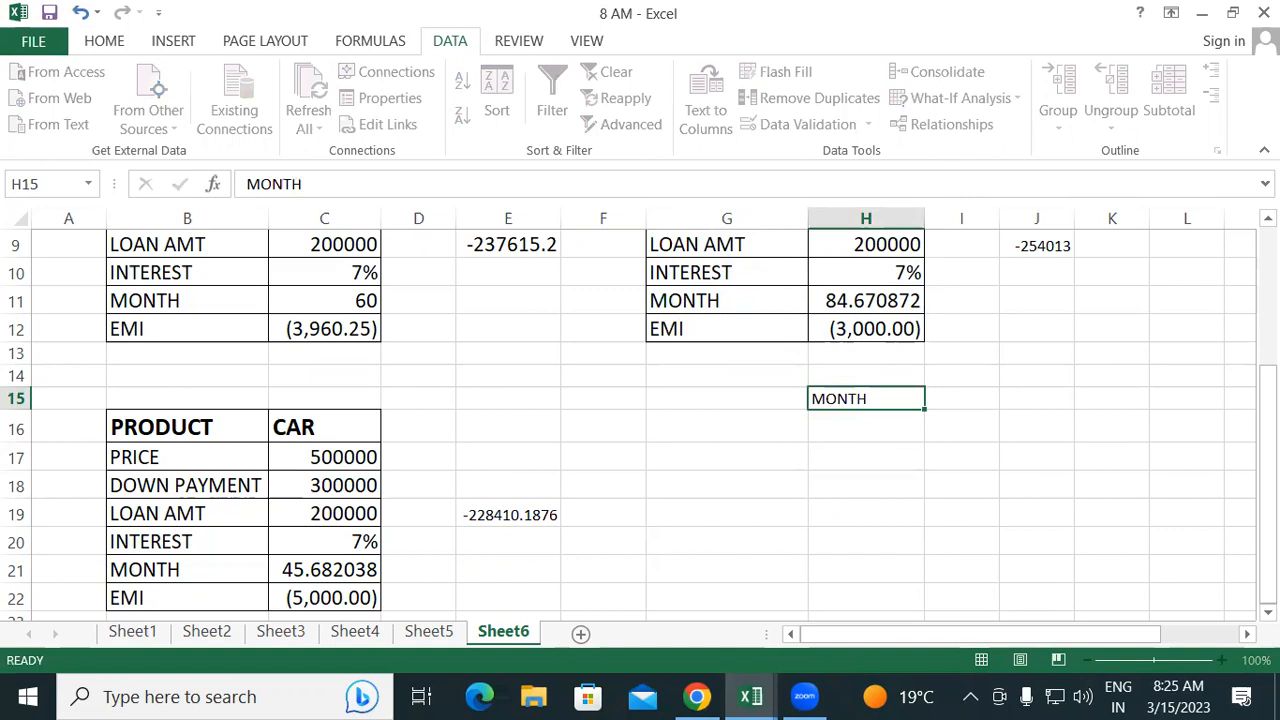
text(PPMT)
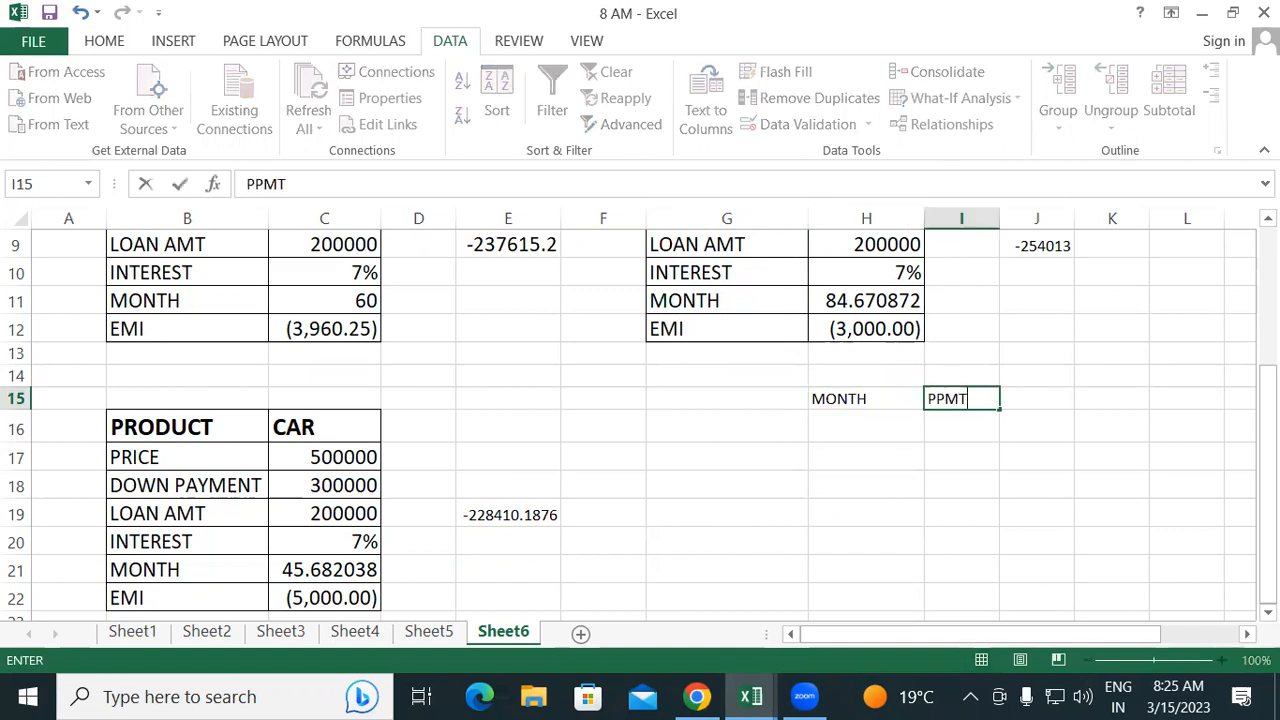
key(Tab)
text(IPMT)
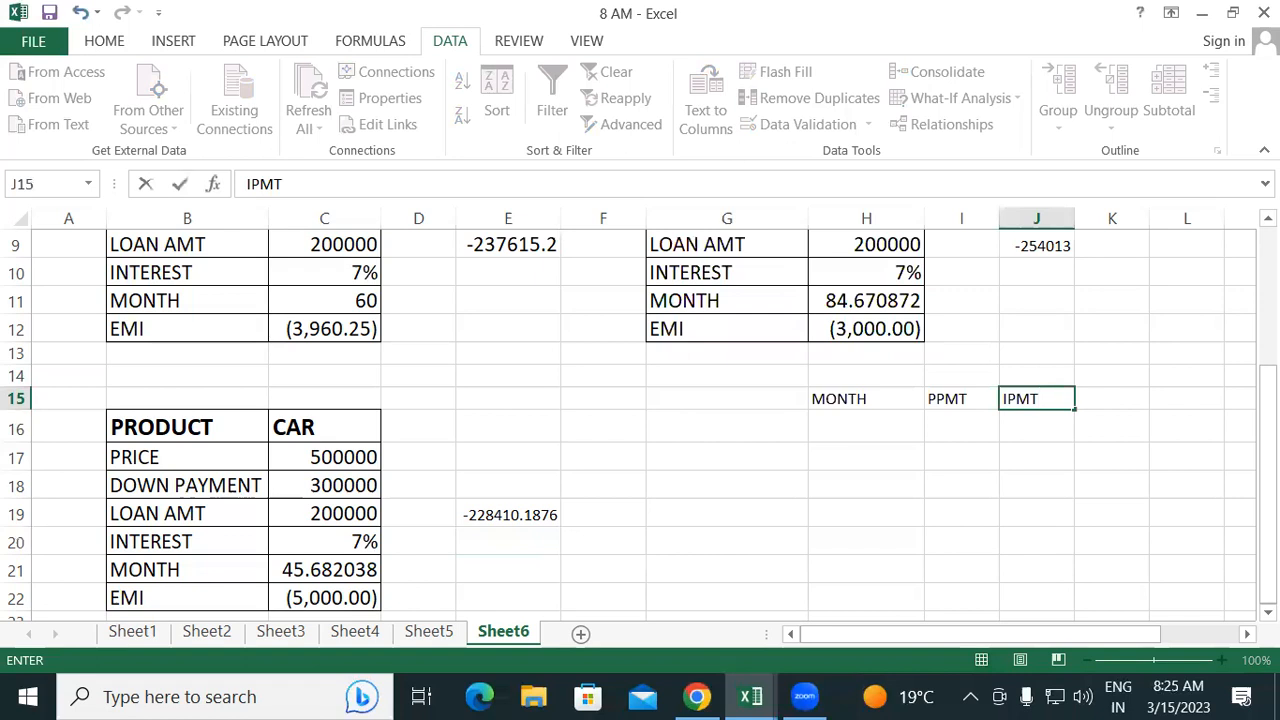
key(Return)
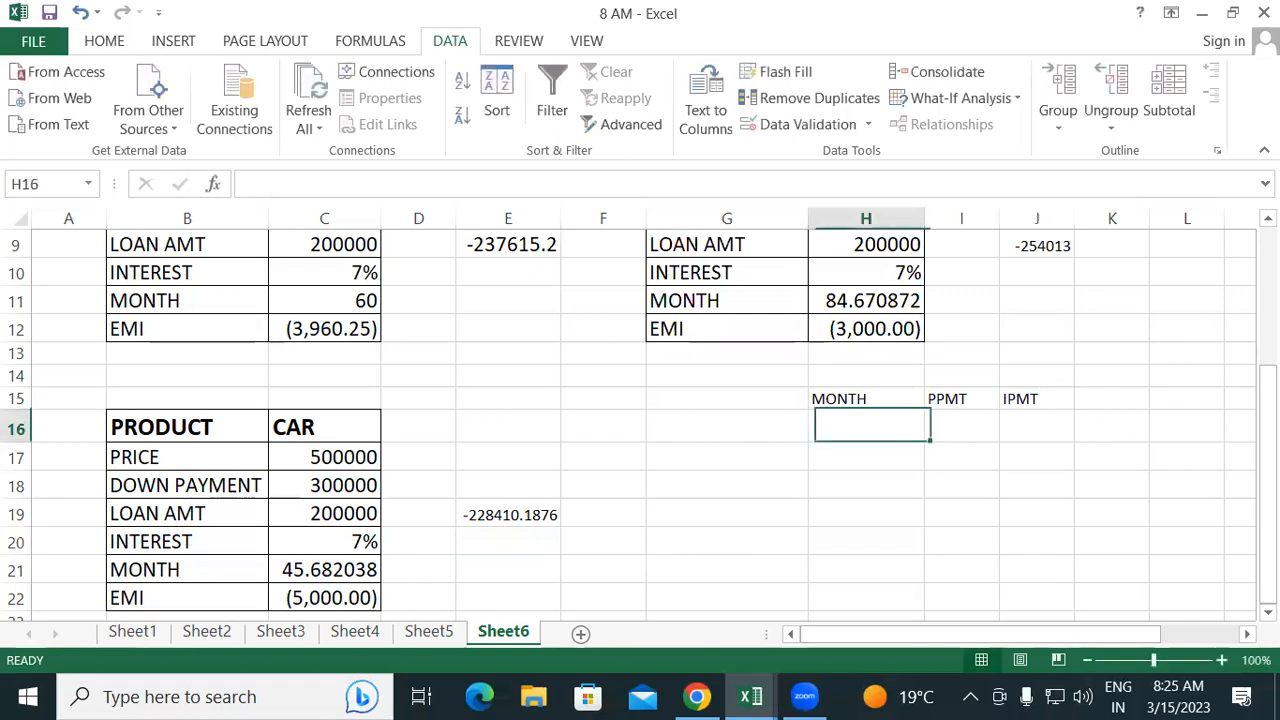
- Make the MONTH, PPMT and IPMT headings in H15:J15 bold
drag(888, 392, 1046, 394)
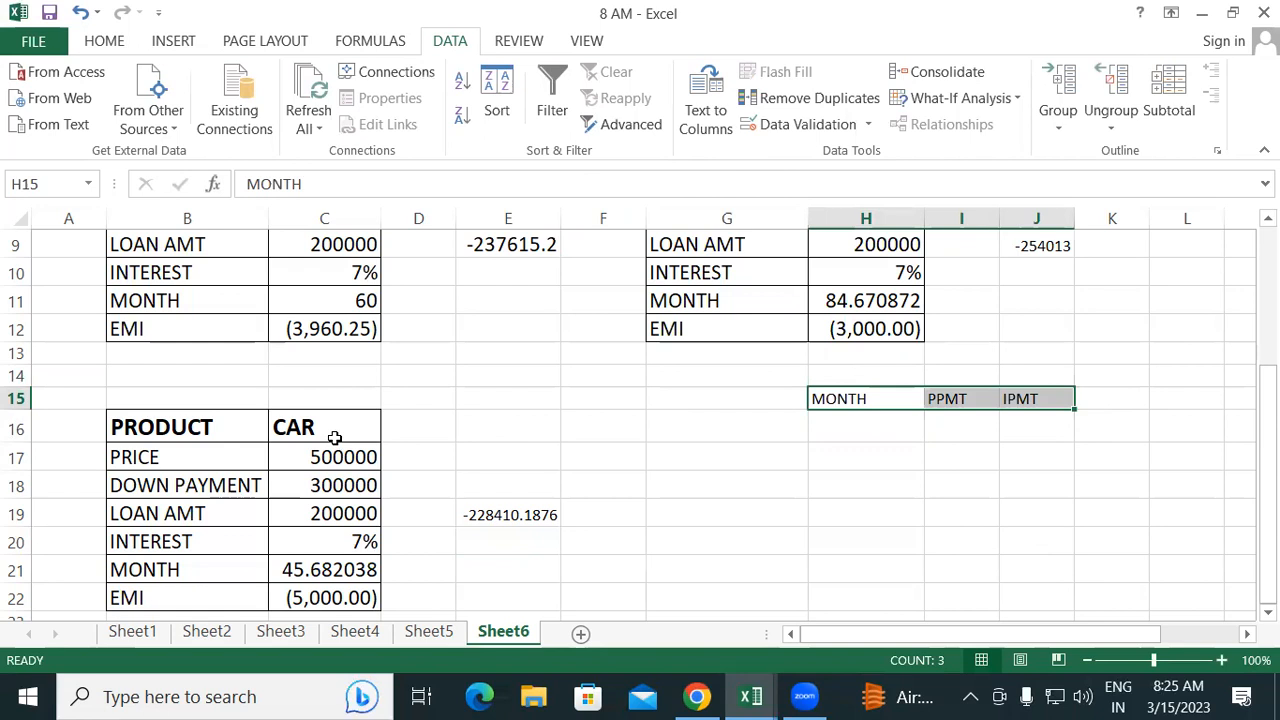
click(106, 45)
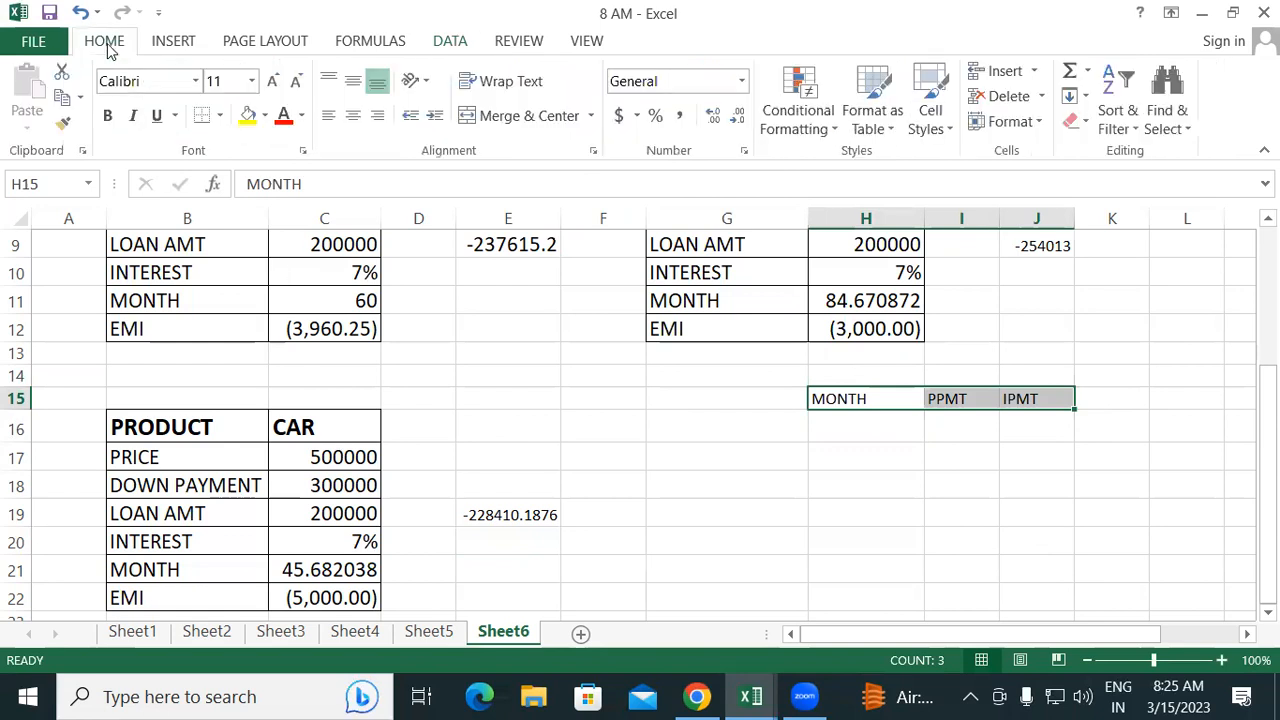
click(107, 115)
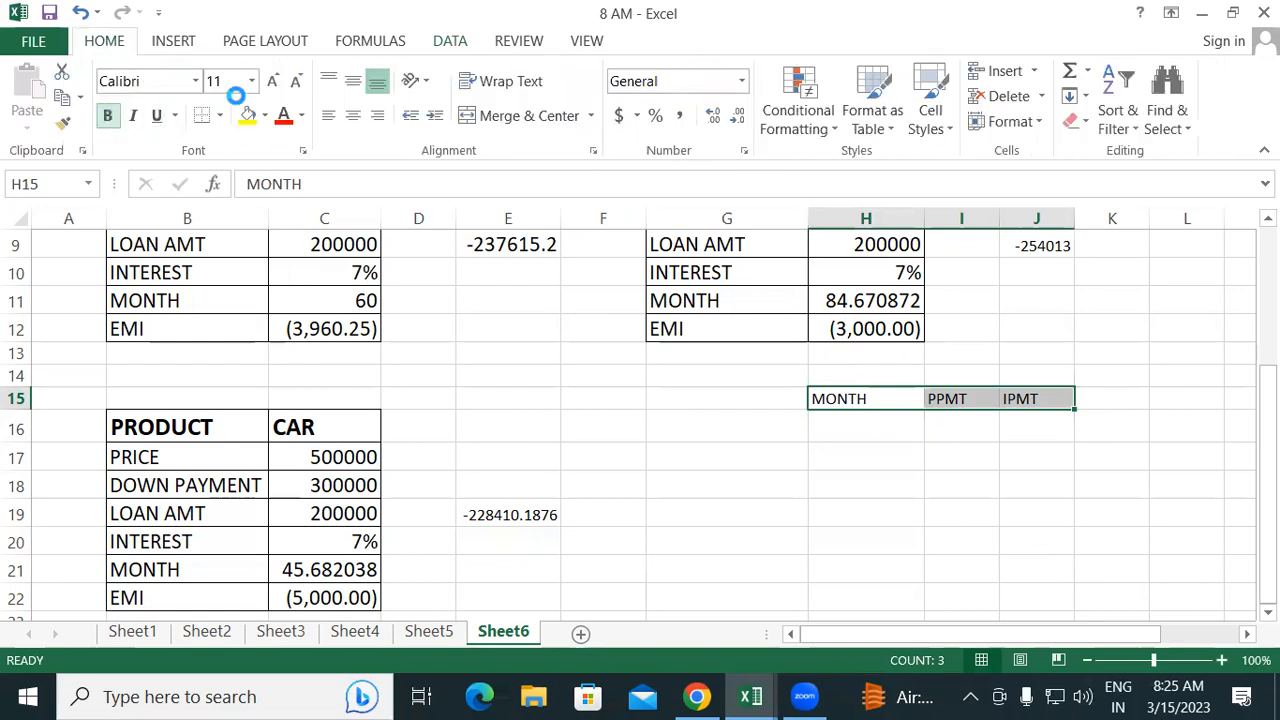
- Enlarge the font of the first table's month value in C11 to size 16
click(308, 298)
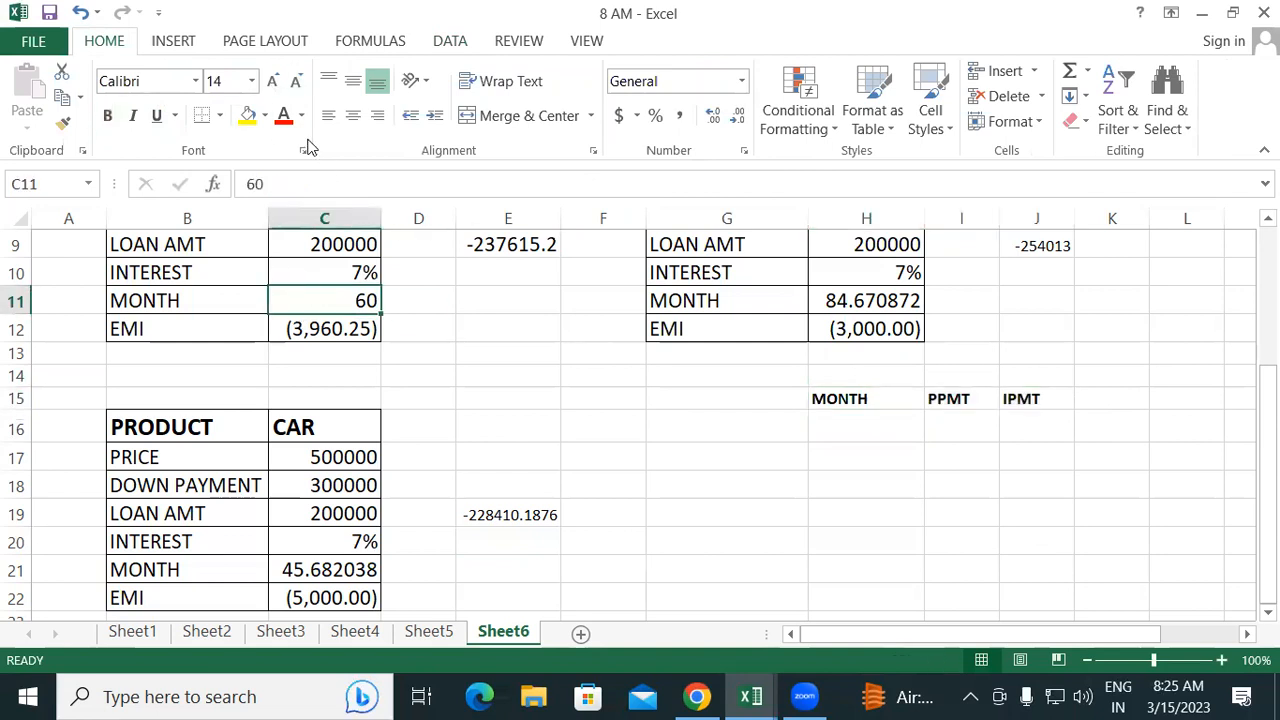
click(270, 80)
click(270, 80)
click(270, 80)
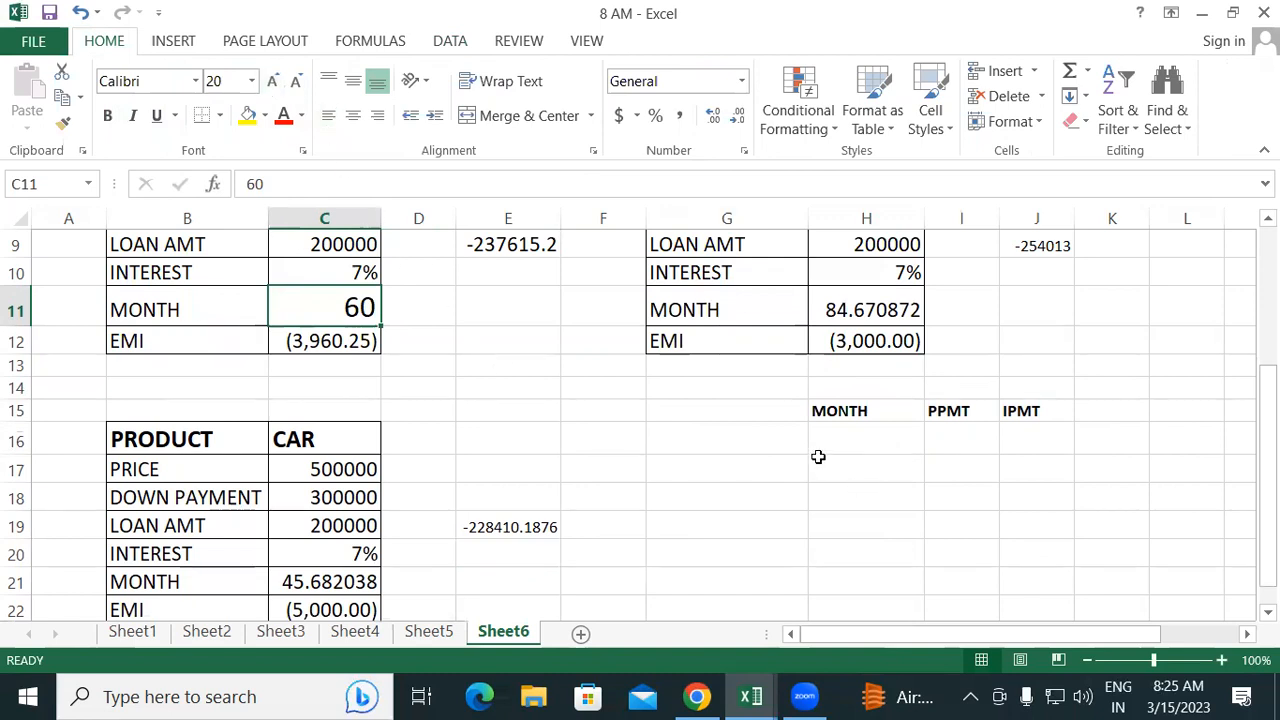
key(ctrl+shift+comma)
key(ctrl+shift+comma)
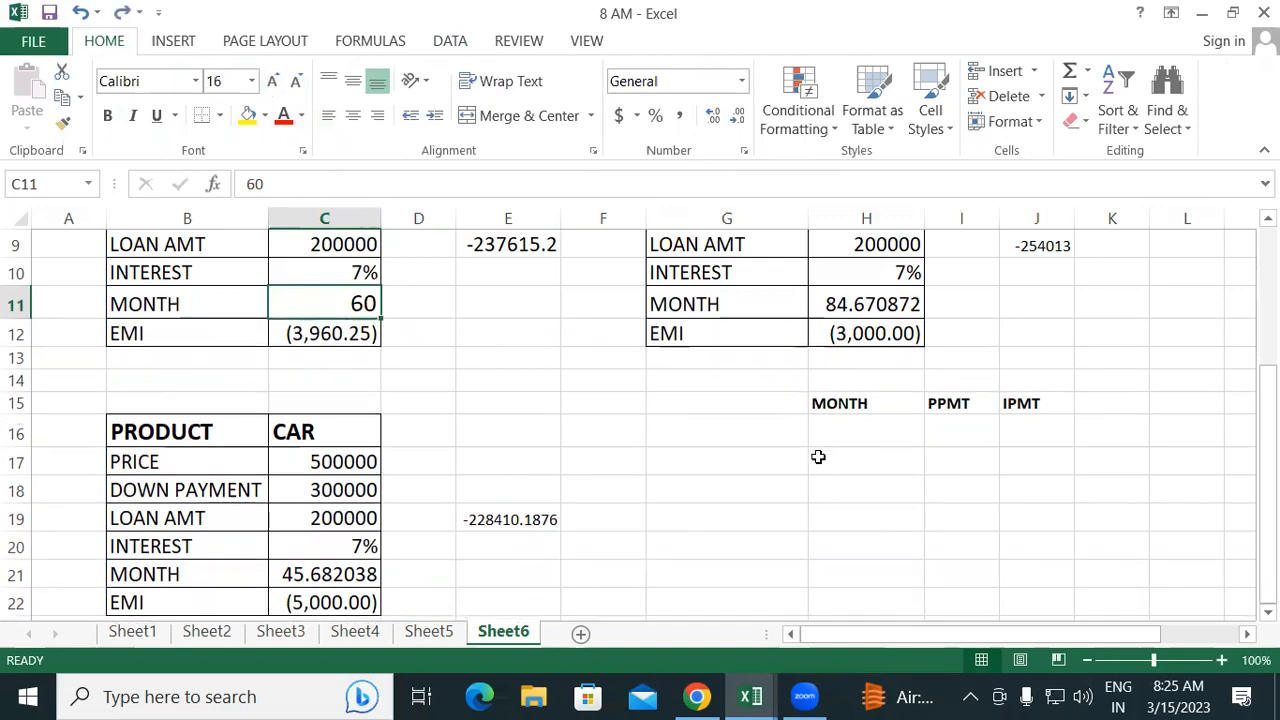
- Increase the font size of the headings in H15:J15 by three increments
drag(846, 401, 1008, 399)
click(271, 84)
click(271, 84)
click(271, 84)
- Fill H16:H25 with the month numbers 1 to 10 and increase their font size by two increments
click(888, 448)
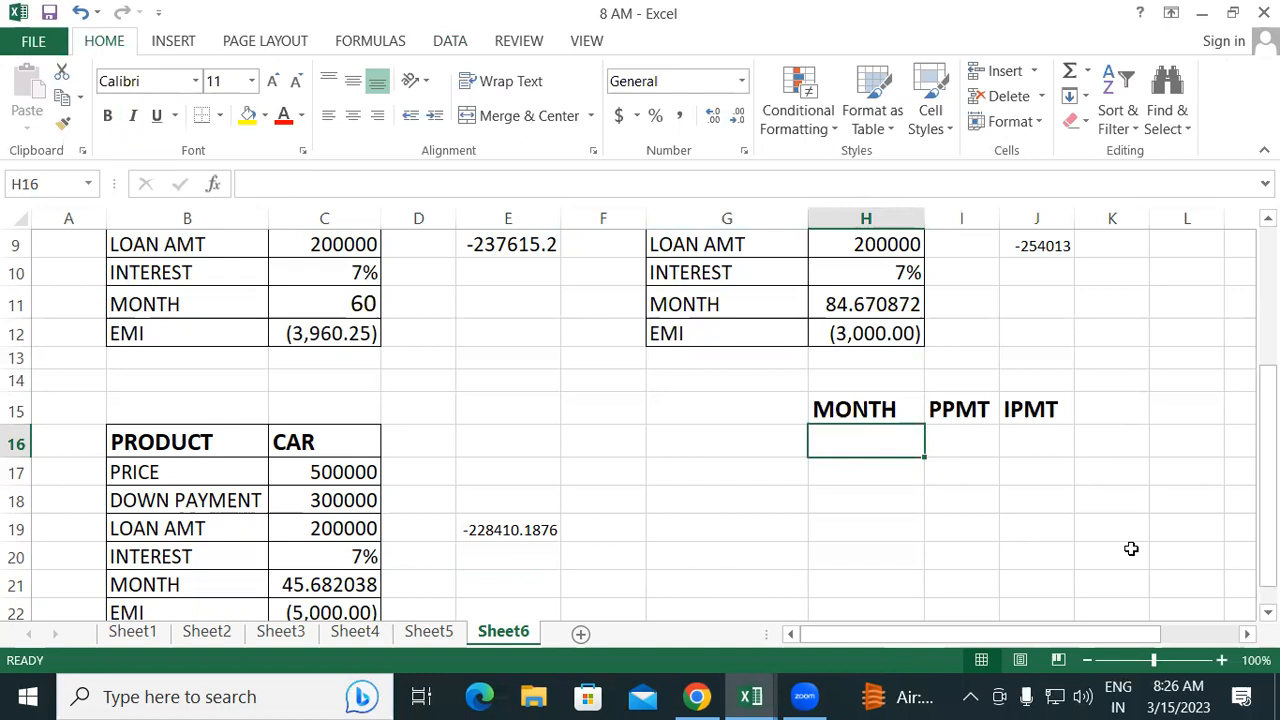
text(1)
key(Return)
text(2)
key(Return)
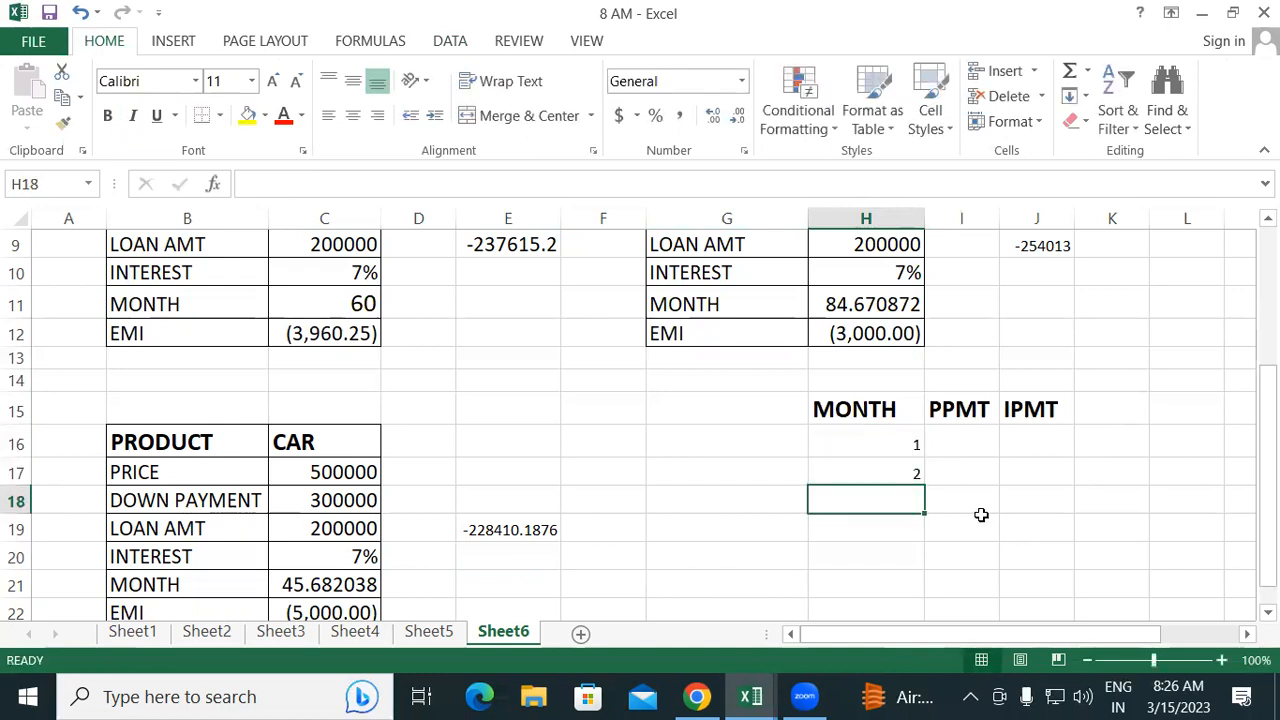
click(903, 441)
drag(906, 440, 905, 567)
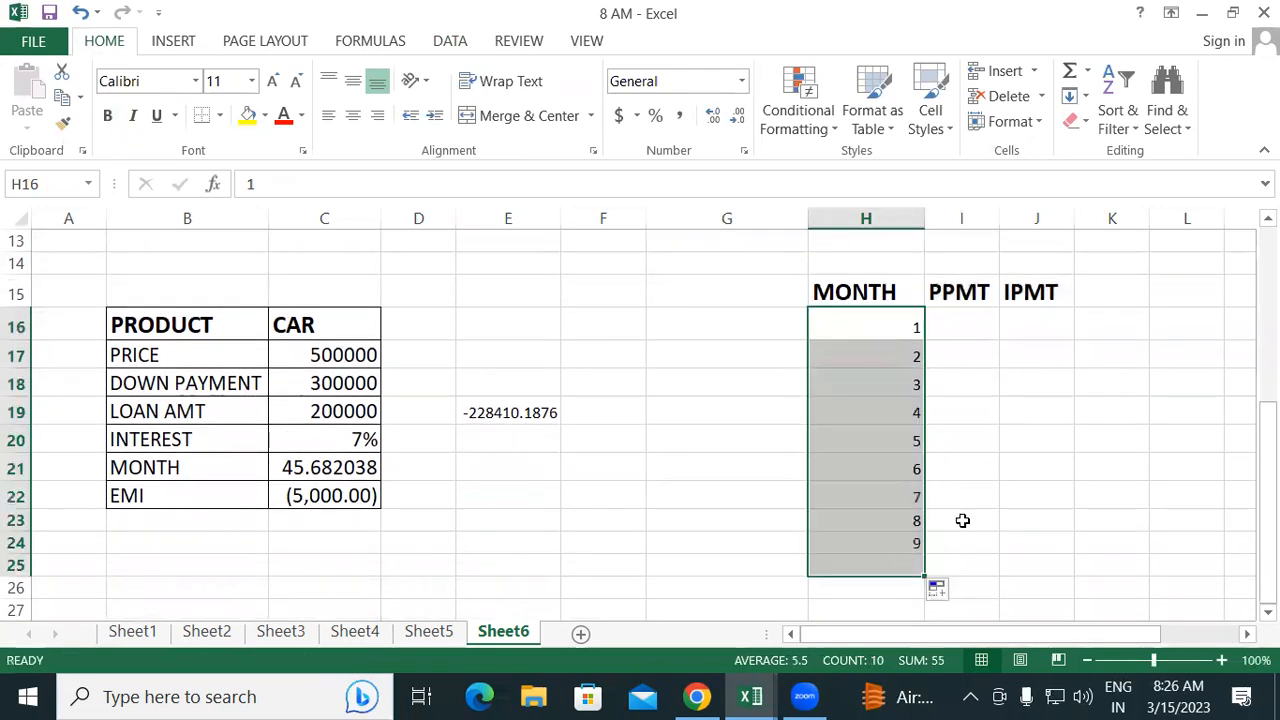
click(272, 80)
click(272, 80)
click(964, 326)
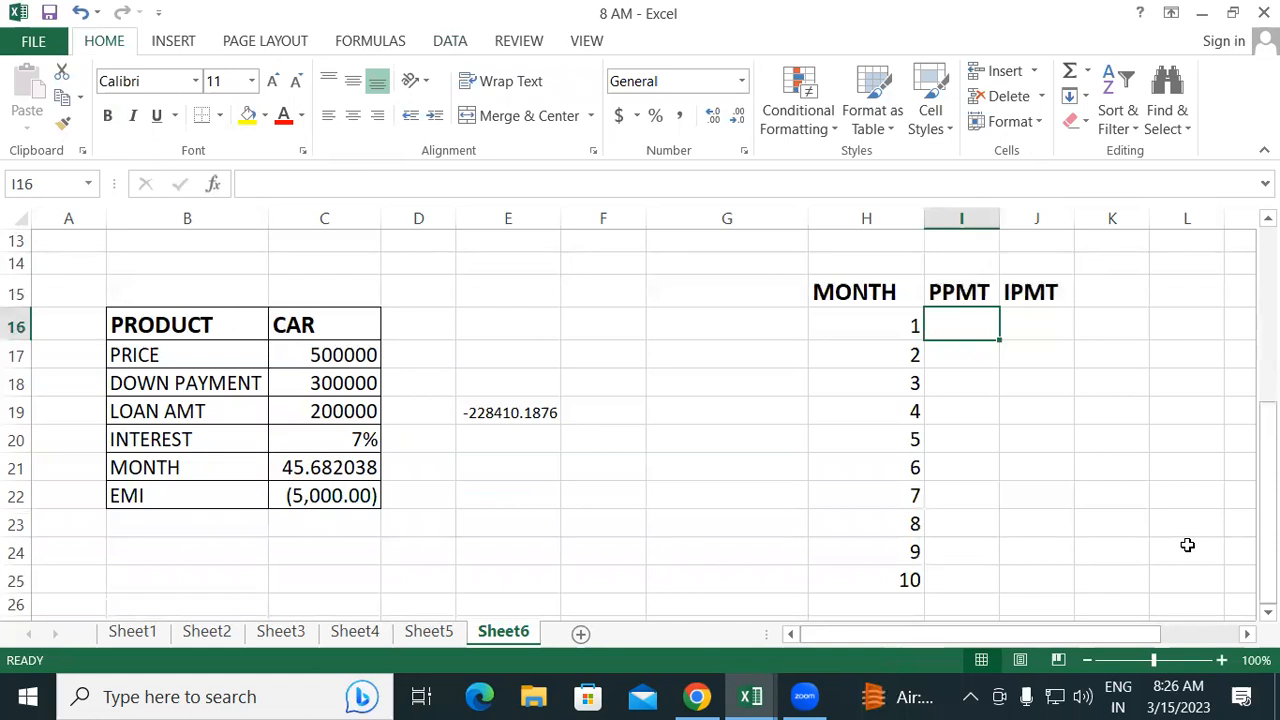
text(=PPMT)
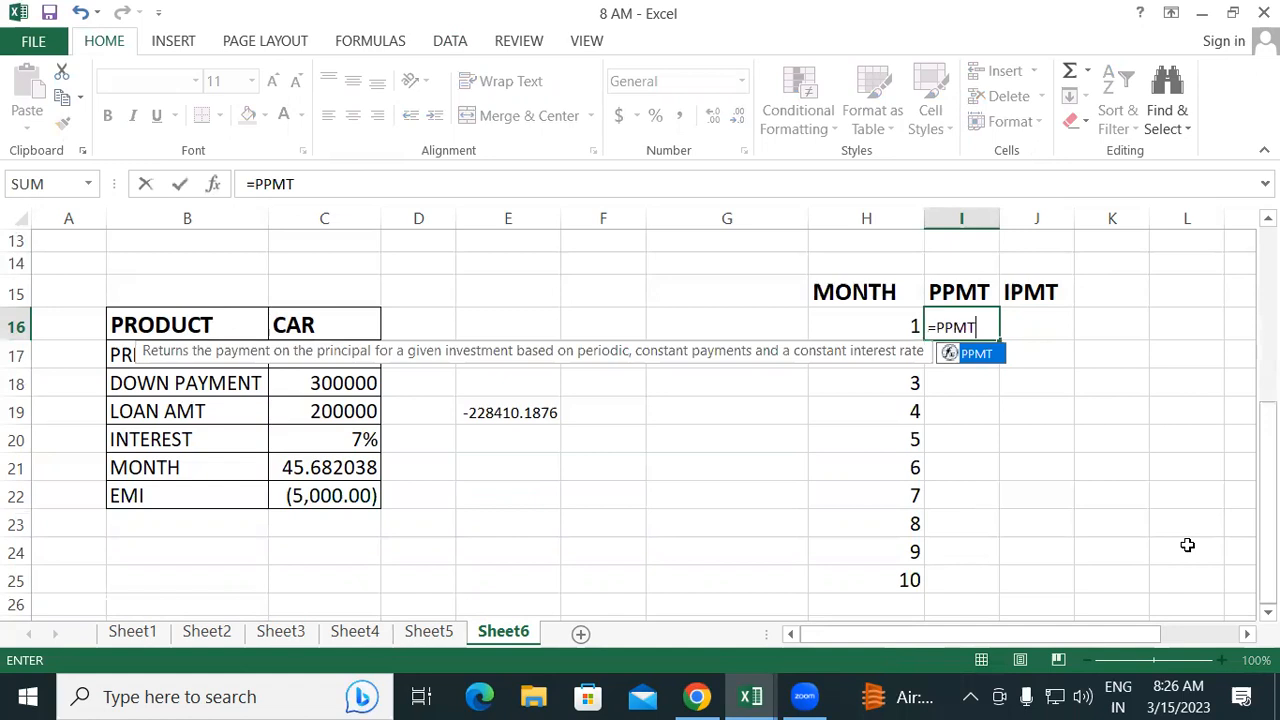
key(BackSpace)
key(BackSpace)
key(BackSpace)
key(BackSpace)
key(BackSpace)
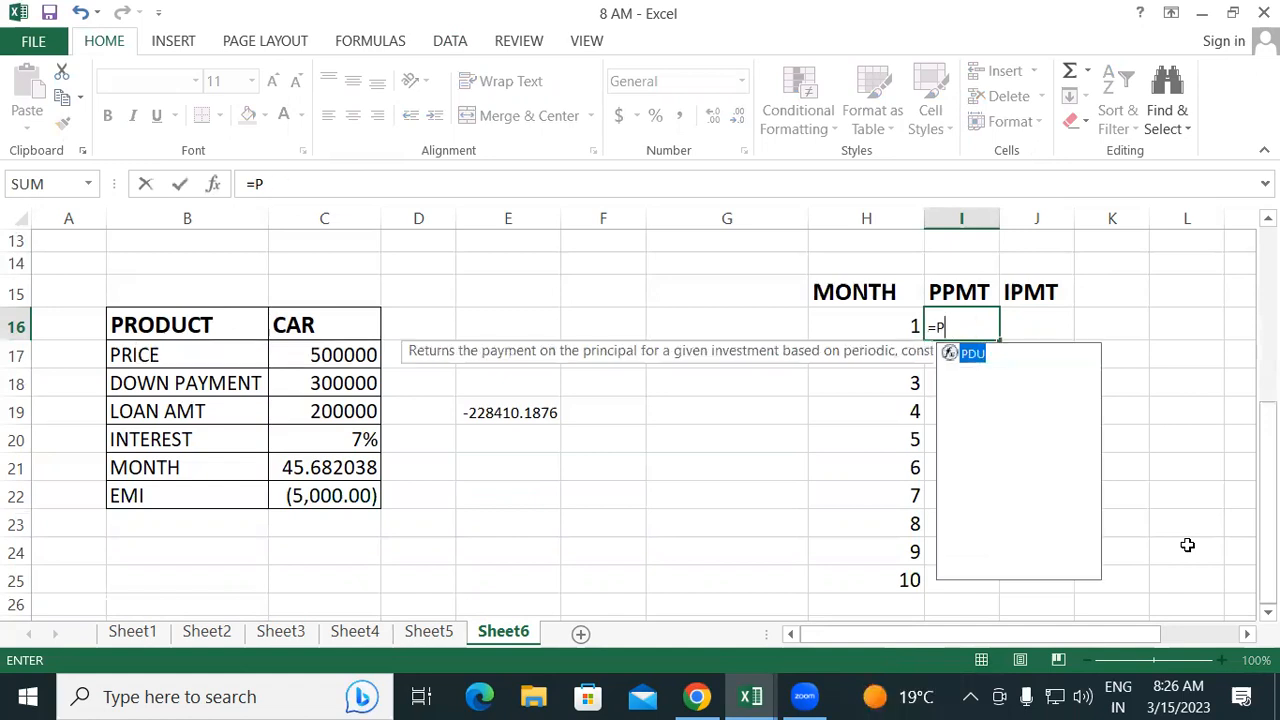
key(Return)
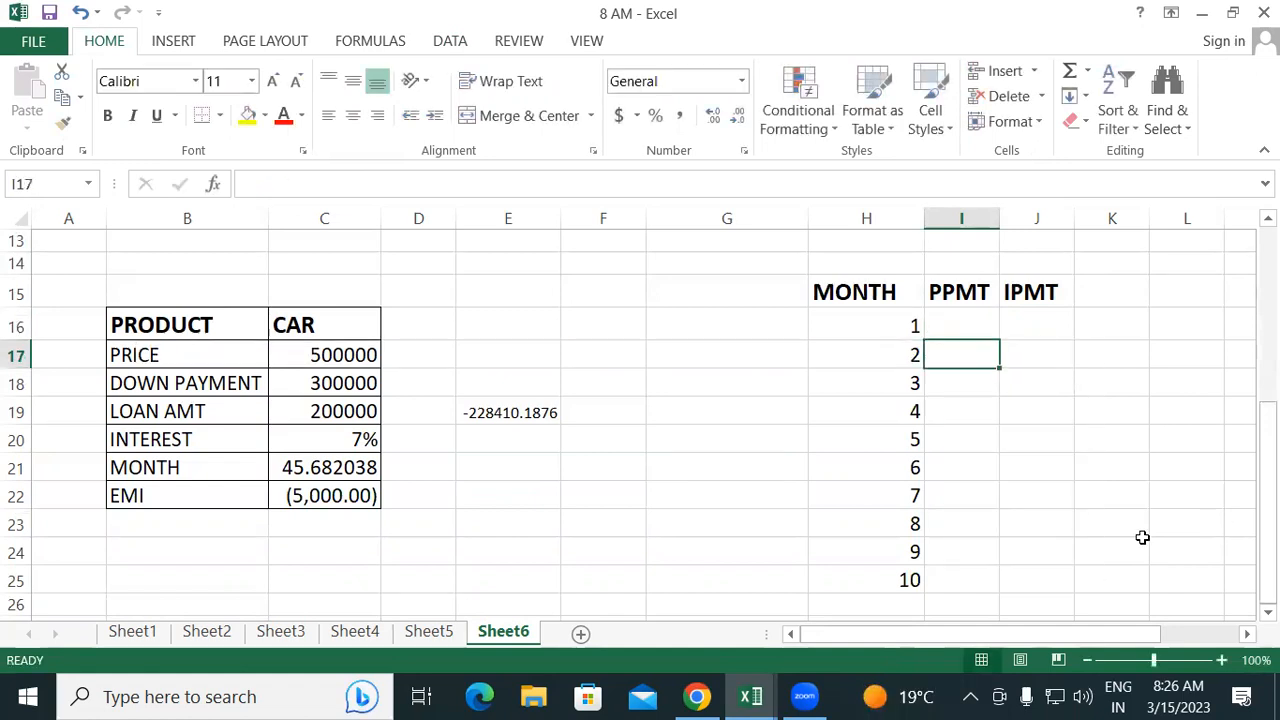
- Start a formula in G16 that references cell E13
click(713, 327)
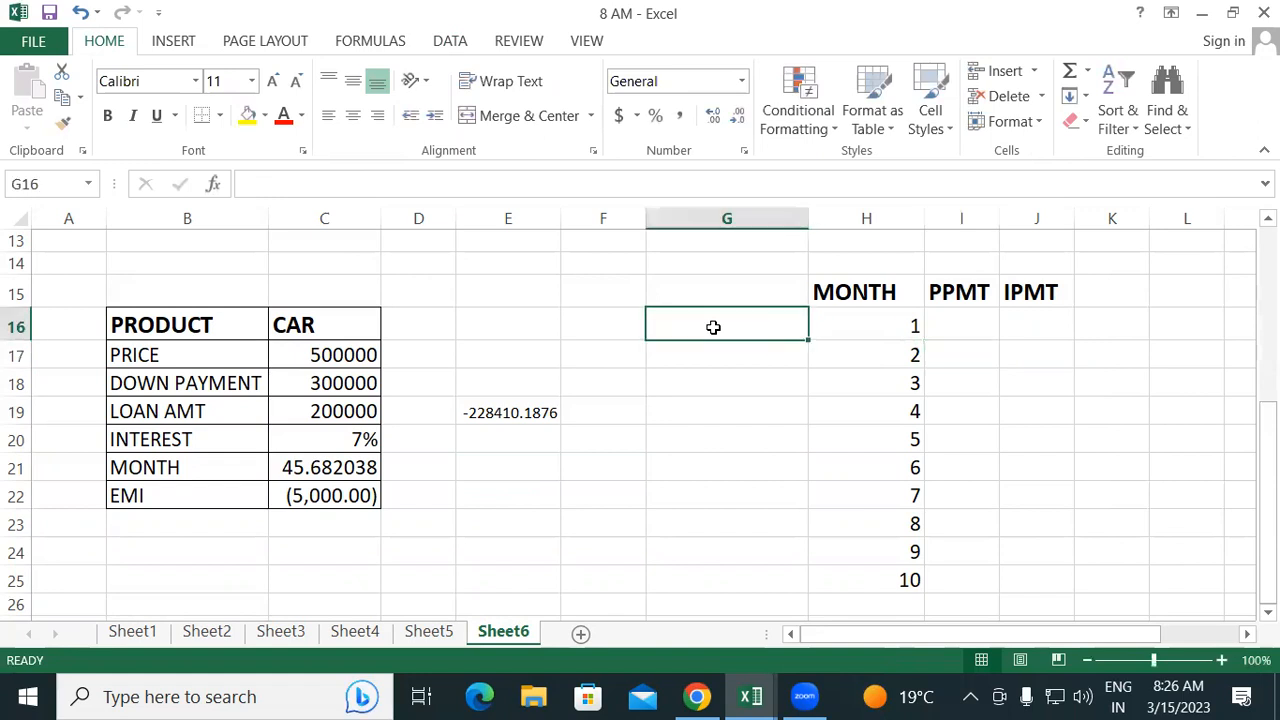
text(=)
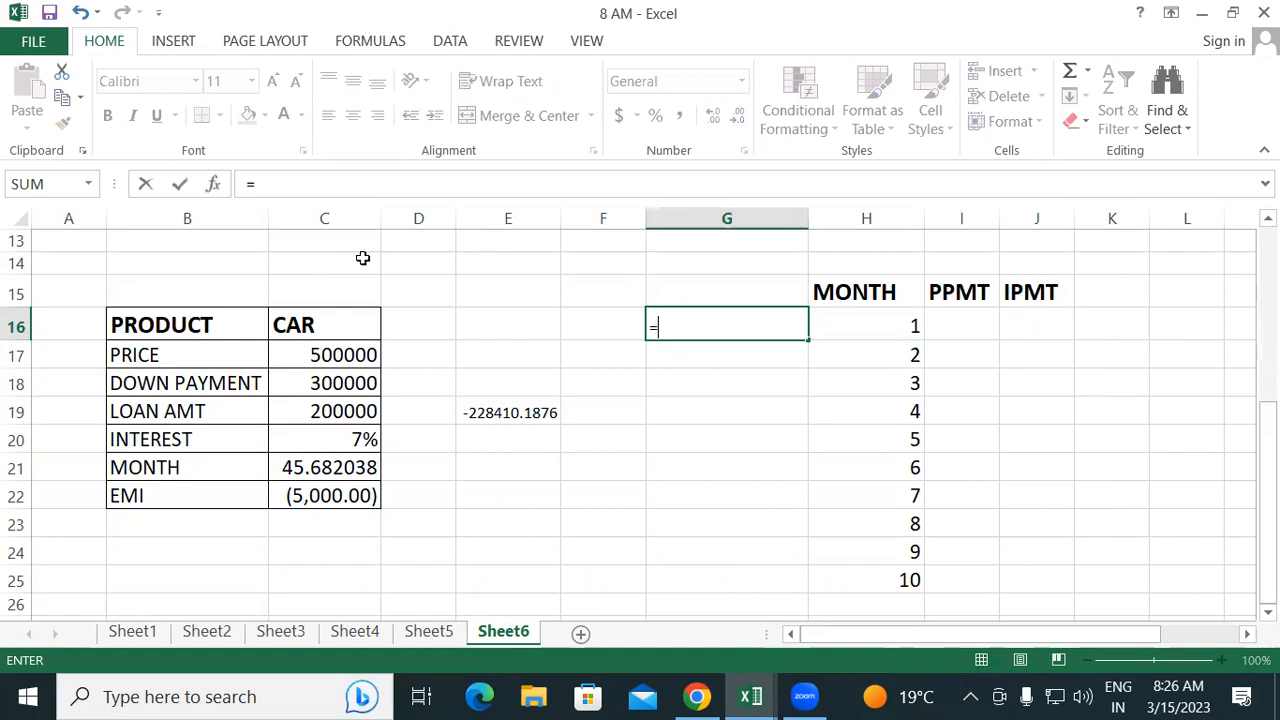
click(494, 236)
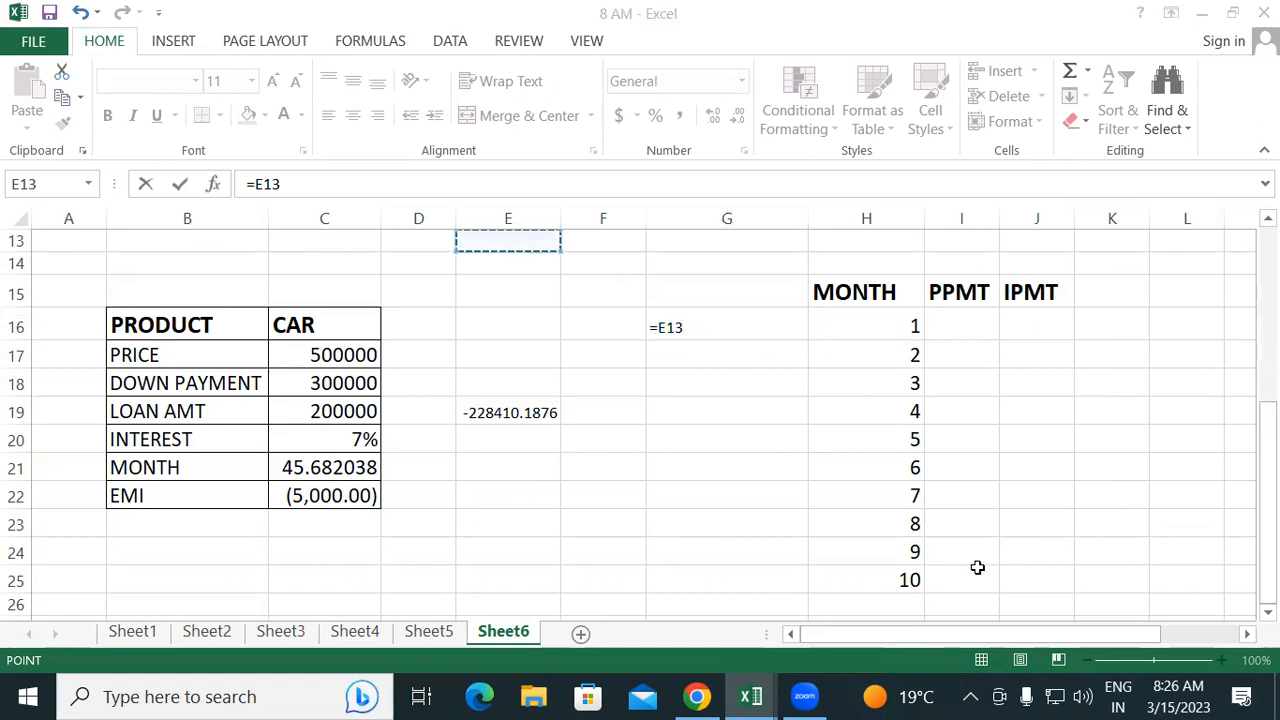
mouse_move(651, 303)
mouse_down()
mouse_move(714, 363)
mouse_move(636, 292)
mouse_up()
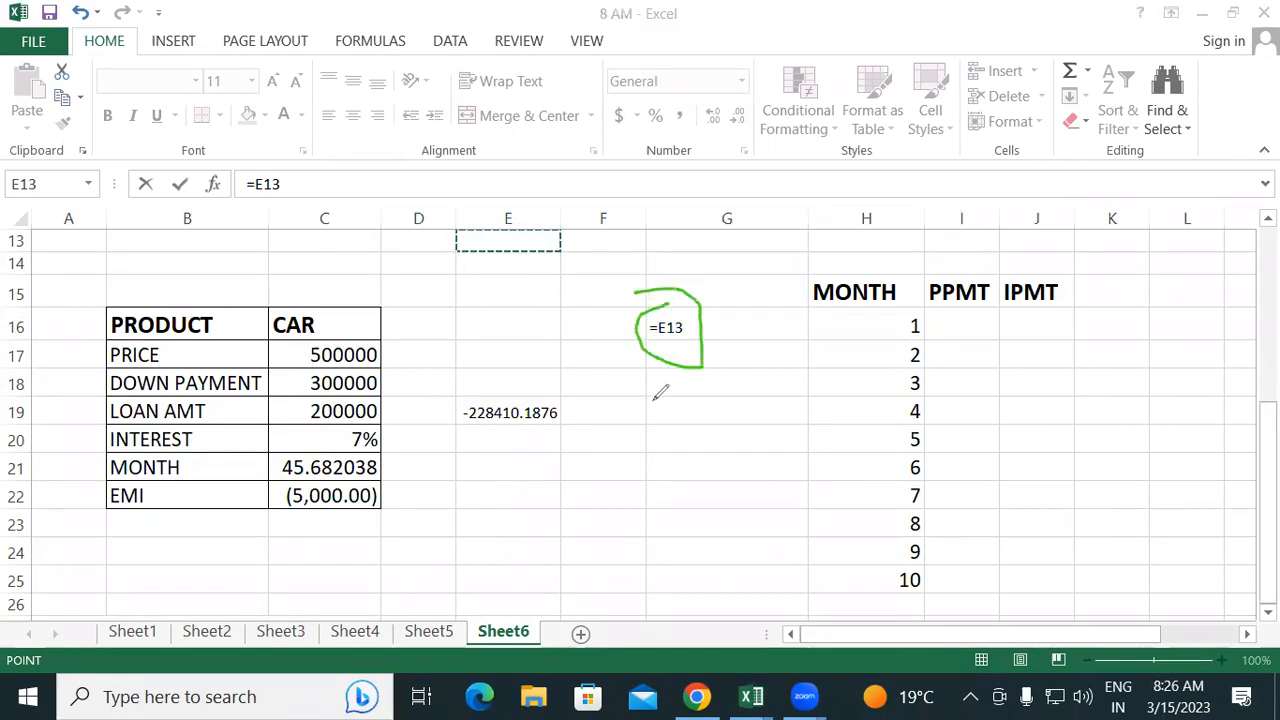
mouse_move(654, 400)
mouse_down()
mouse_move(686, 429)
mouse_move(666, 421)
mouse_move(736, 406)
mouse_move(712, 422)
mouse_up()
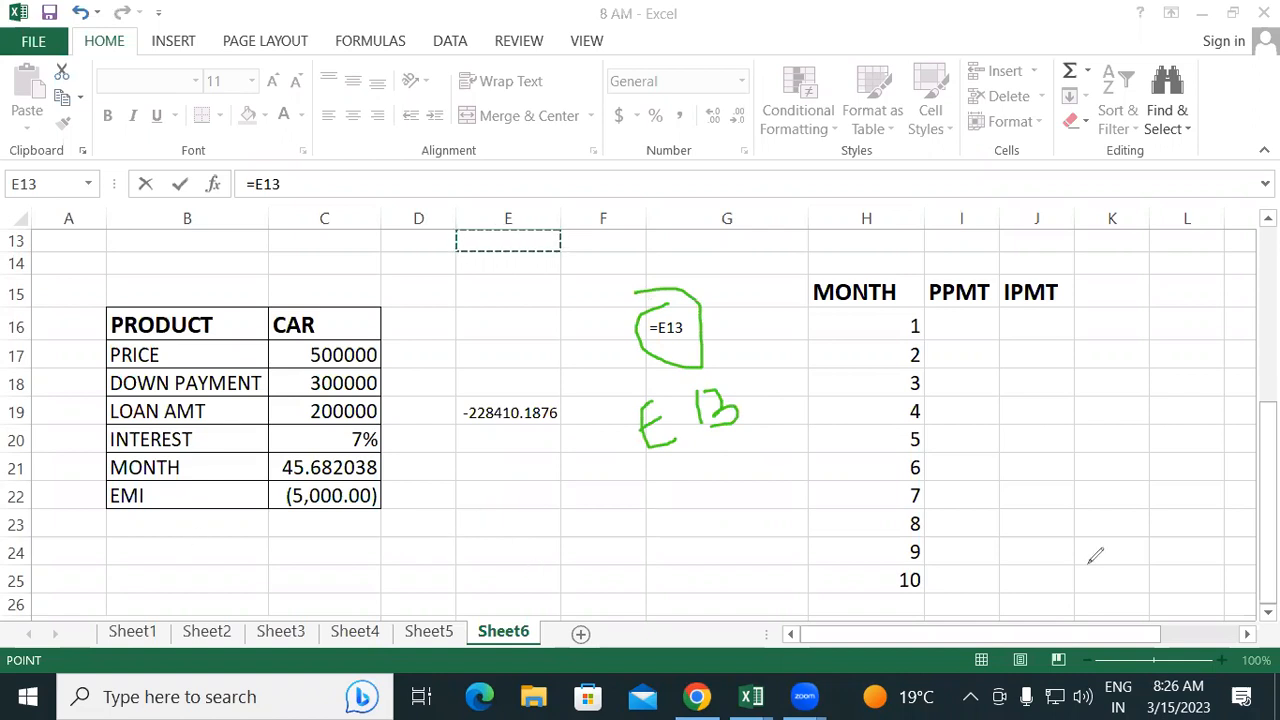
drag(1068, 346, 1076, 404)
mouse_move(1060, 360)
mouse_down()
mouse_move(1096, 342)
mouse_move(1118, 384)
mouse_up()
click(1106, 349)
drag(1157, 341, 1145, 392)
click(1128, 358)
drag(1130, 348, 1168, 385)
drag(1056, 432, 1217, 387)
mouse_move(1098, 462)
mouse_down()
mouse_move(1112, 446)
mouse_move(1106, 497)
mouse_move(1136, 433)
mouse_move(1137, 456)
mouse_move(1171, 462)
mouse_move(1181, 482)
mouse_up()
drag(1164, 434, 1150, 470)
drag(1148, 466, 1218, 446)
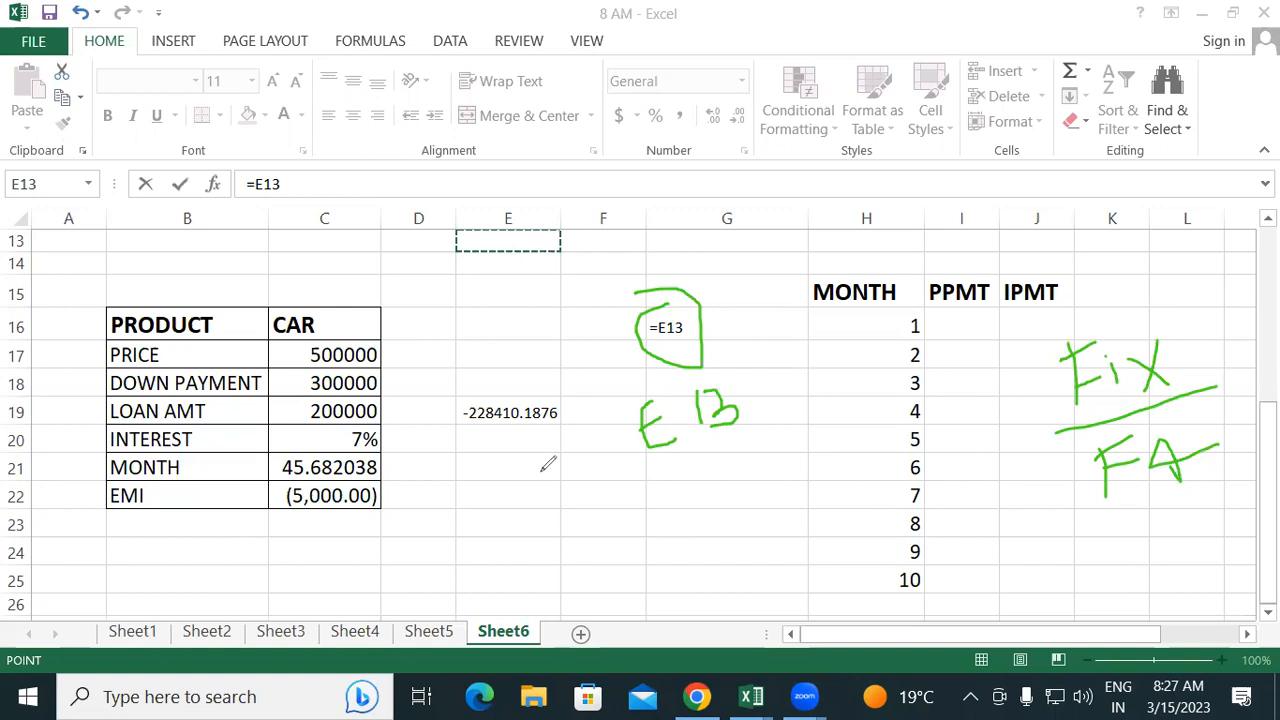
mouse_move(757, 384)
mouse_down()
mouse_move(705, 368)
mouse_move(632, 392)
mouse_move(648, 470)
mouse_move(738, 448)
mouse_move(750, 410)
mouse_up()
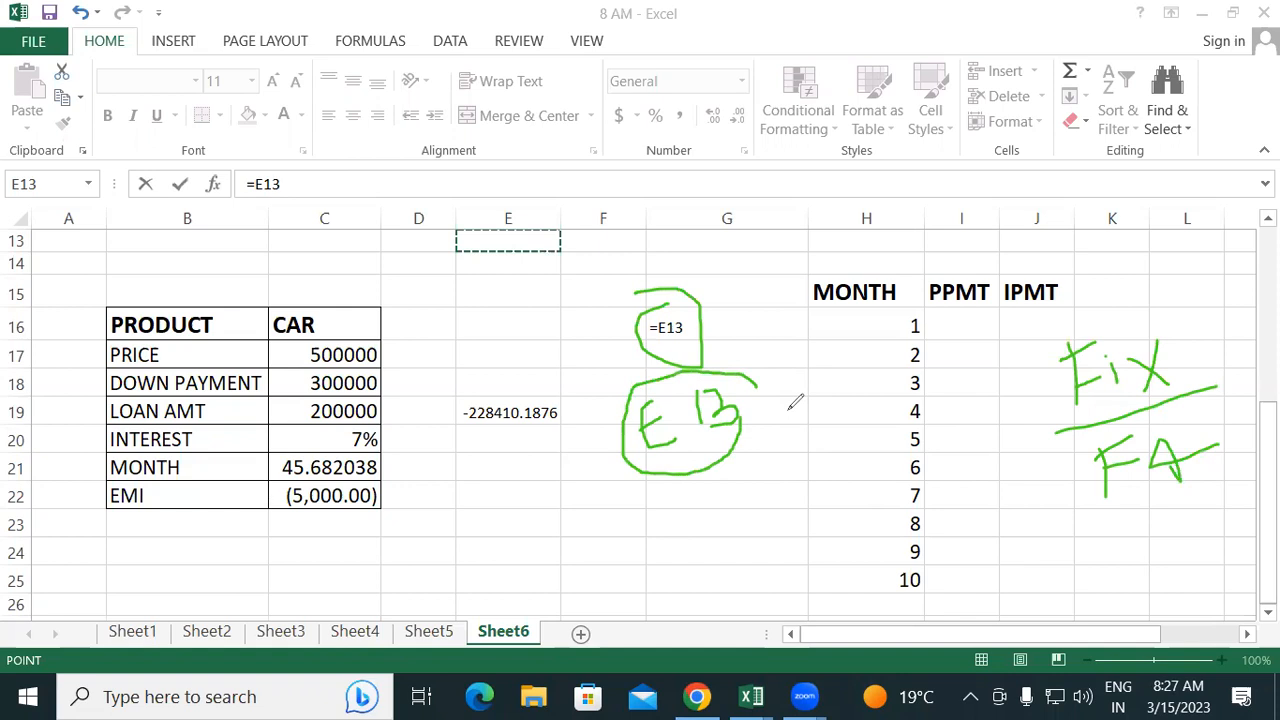
mouse_move(662, 534)
mouse_down()
mouse_move(588, 545)
mouse_move(620, 583)
mouse_up()
drag(625, 503, 606, 608)
mouse_move(712, 524)
mouse_down()
mouse_move(712, 540)
mouse_move(672, 566)
mouse_move(712, 566)
mouse_up()
mouse_move(752, 508)
mouse_down()
mouse_move(736, 518)
mouse_move(758, 540)
mouse_move(738, 550)
mouse_move(760, 560)
mouse_move(767, 600)
mouse_up()
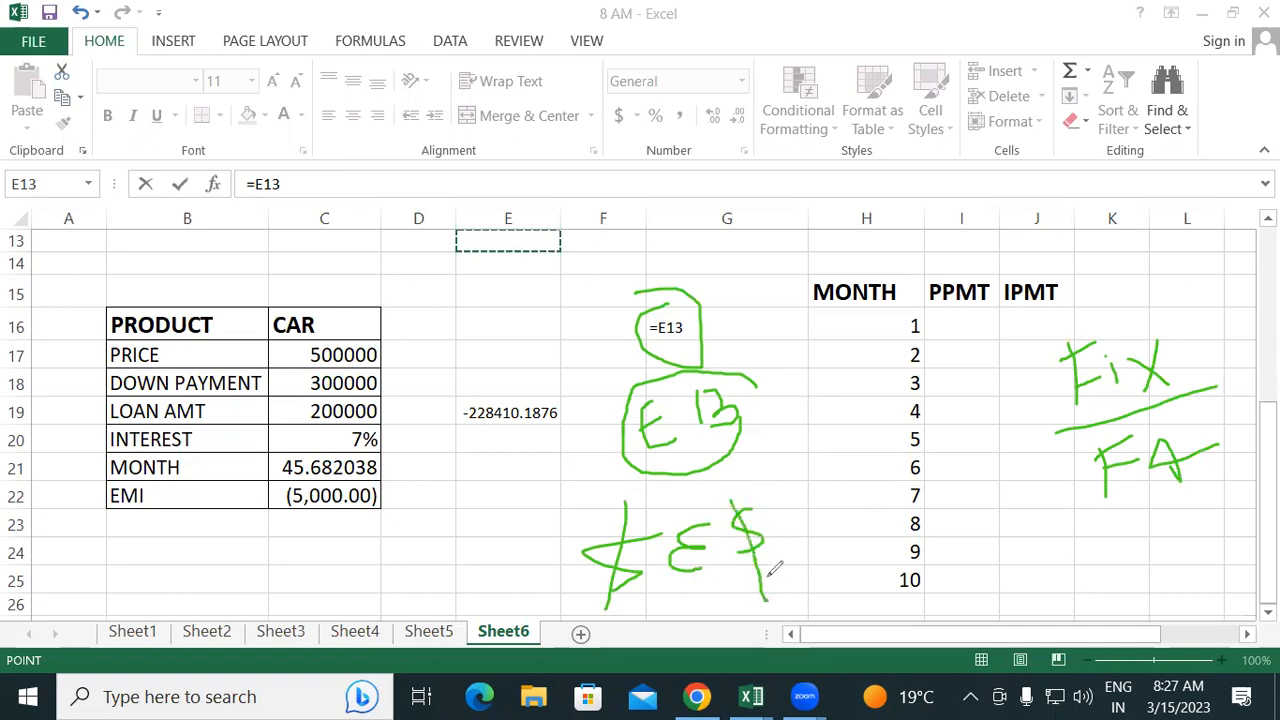
drag(789, 509, 797, 548)
mouse_move(811, 505)
mouse_down()
mouse_move(822, 518)
mouse_move(812, 546)
mouse_up()
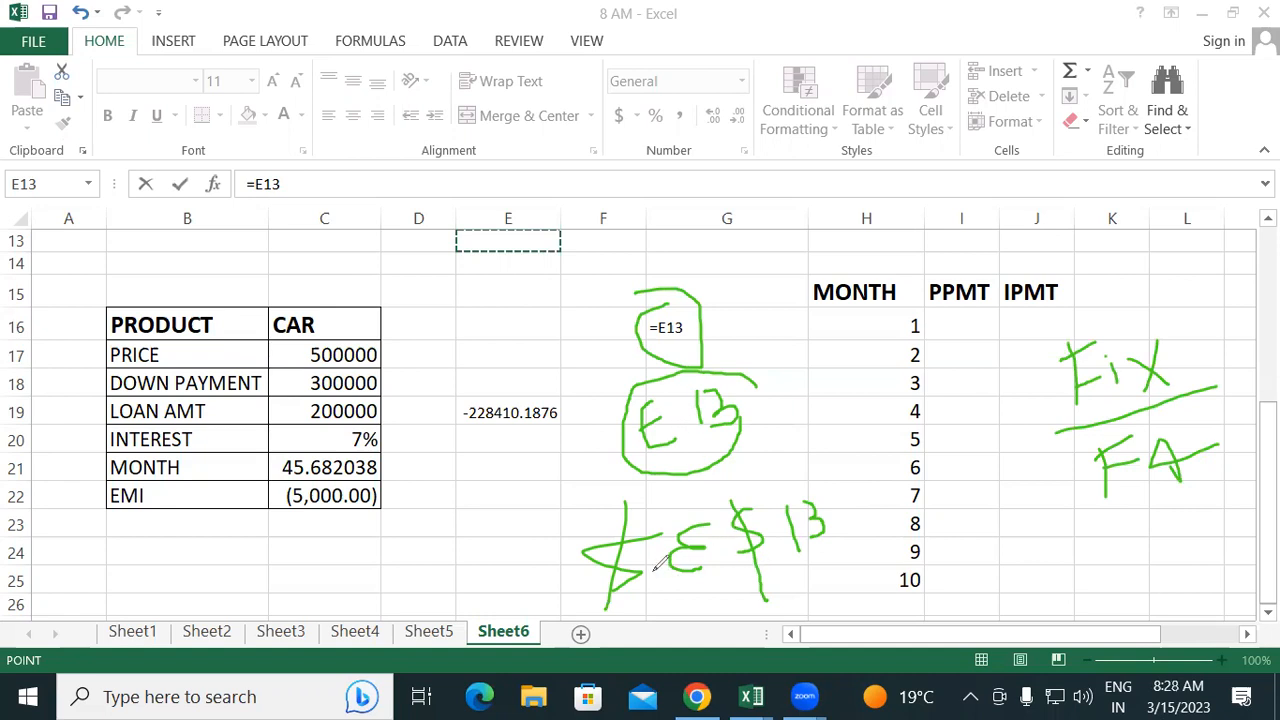
mouse_move(408, 290)
mouse_down()
mouse_move(445, 314)
mouse_move(468, 279)
mouse_move(467, 298)
mouse_move(544, 272)
mouse_up()
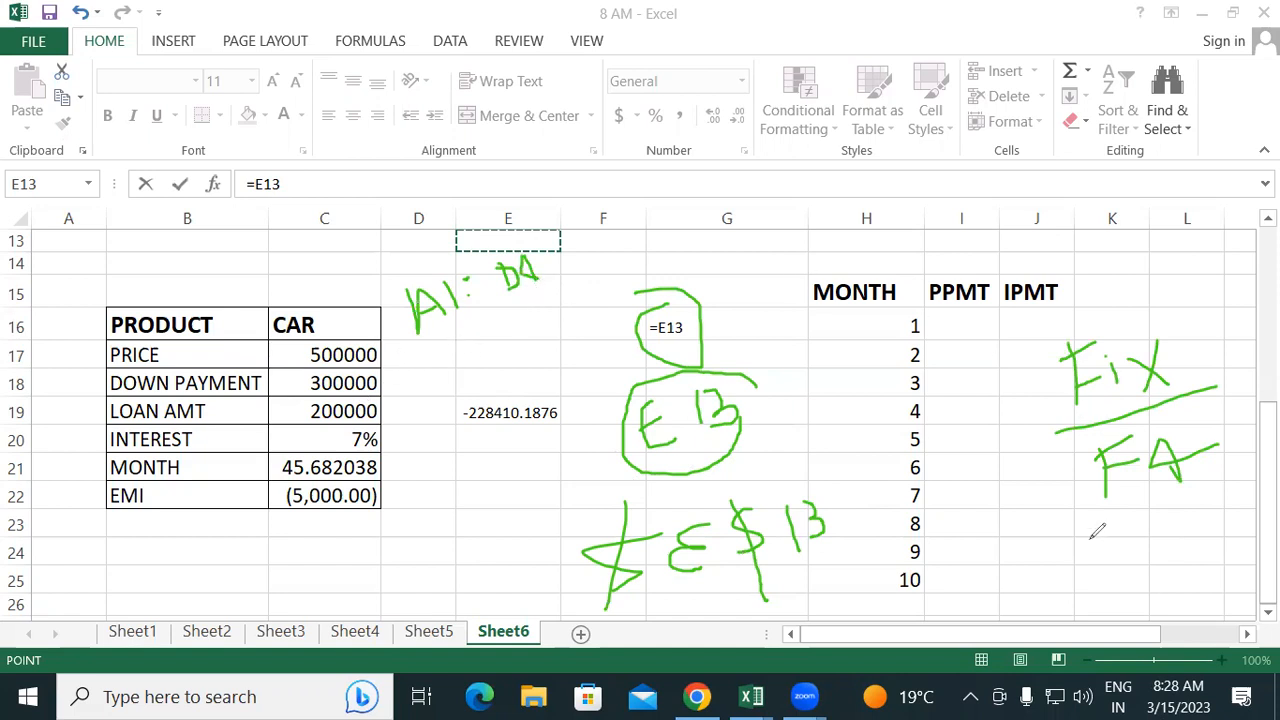
drag(1088, 528, 1182, 438)
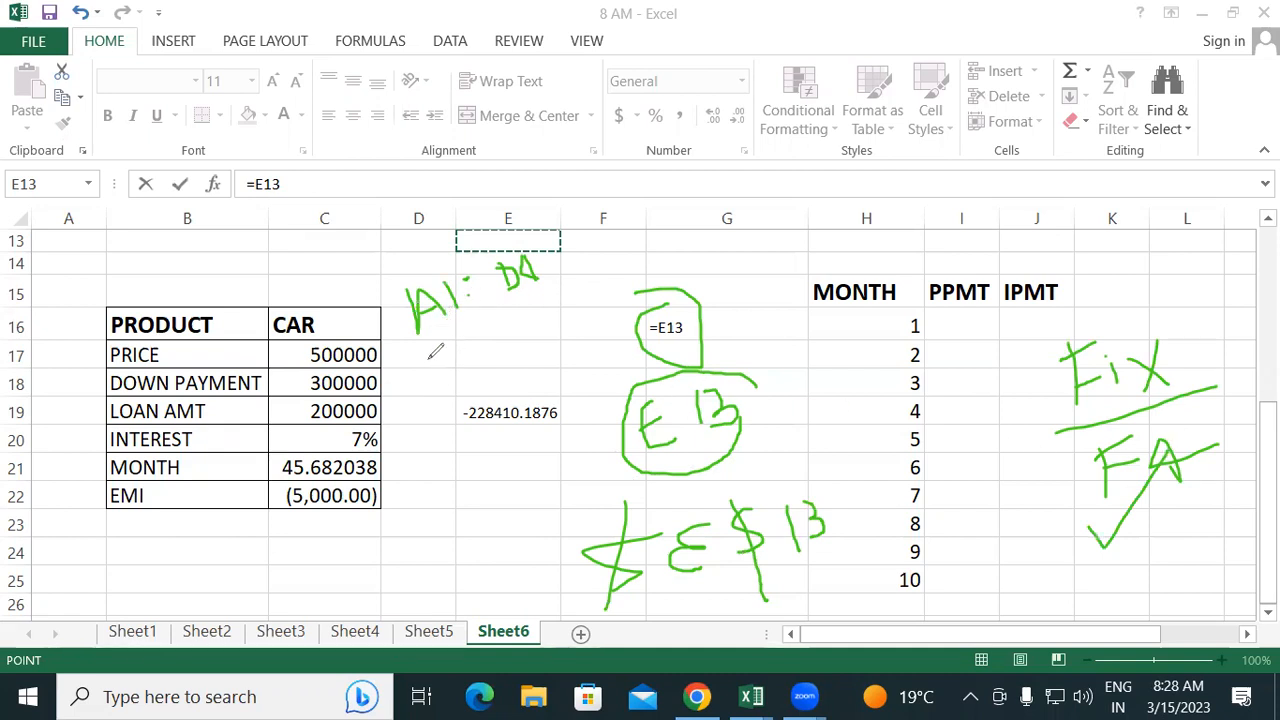
mouse_move(428, 356)
mouse_down()
mouse_move(466, 372)
mouse_move(444, 384)
mouse_move(465, 410)
mouse_up()
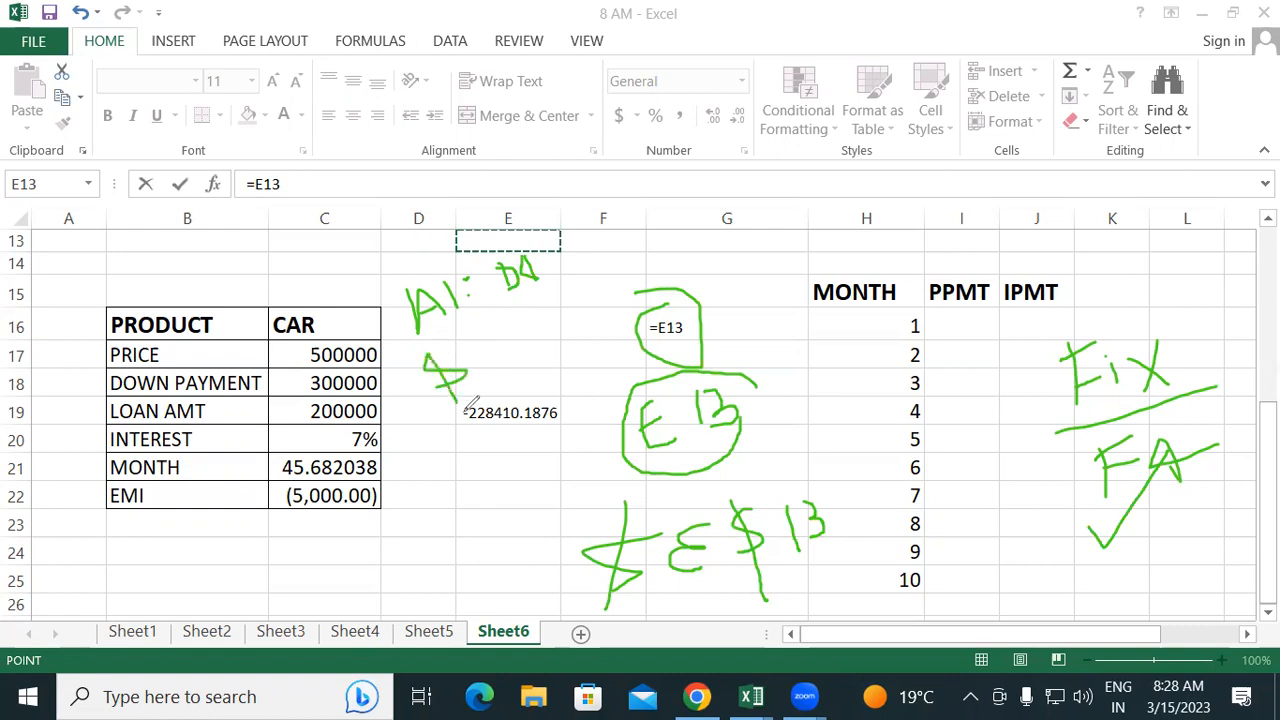
mouse_move(470, 344)
mouse_down()
mouse_move(480, 379)
mouse_move(508, 345)
mouse_move(536, 392)
mouse_up()
drag(523, 312, 527, 338)
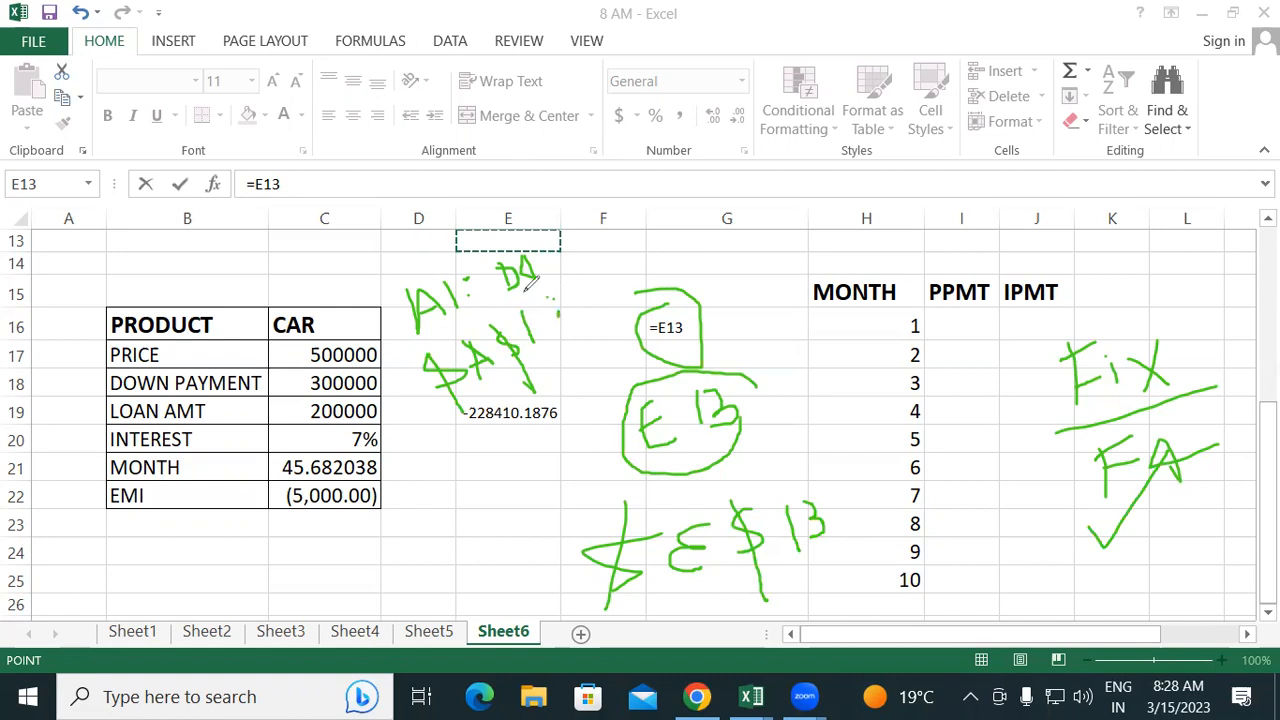
mouse_move(589, 274)
mouse_down()
mouse_move(586, 300)
mouse_move(571, 303)
mouse_move(583, 325)
mouse_move(590, 270)
mouse_move(594, 292)
mouse_up()
mouse_move(633, 241)
mouse_down()
mouse_move(621, 272)
mouse_move(636, 287)
mouse_up()
mouse_move(664, 235)
mouse_down()
mouse_move(670, 274)
mouse_move(684, 248)
mouse_up()
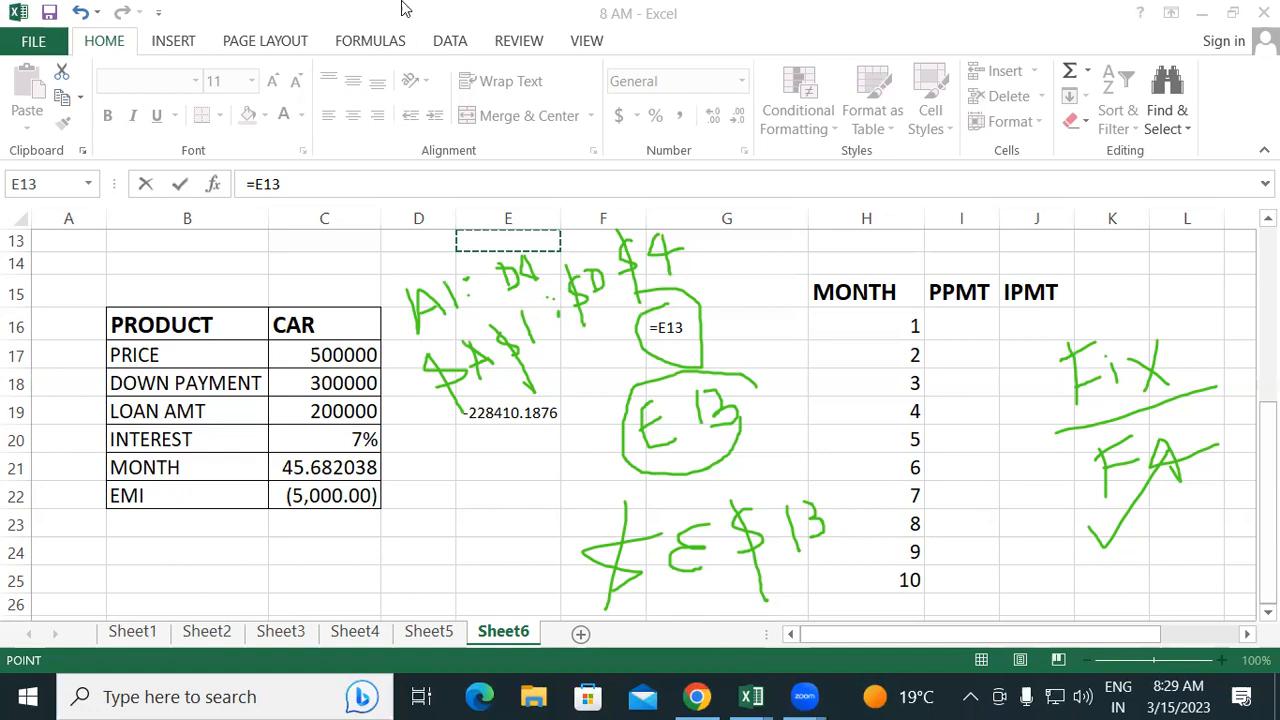
drag(420, 508, 416, 510)
click(432, 535)
click(464, 481)
drag(478, 504, 477, 519)
mouse_move(467, 451)
mouse_down()
mouse_move(461, 506)
mouse_move(498, 516)
mouse_move(462, 450)
mouse_up()
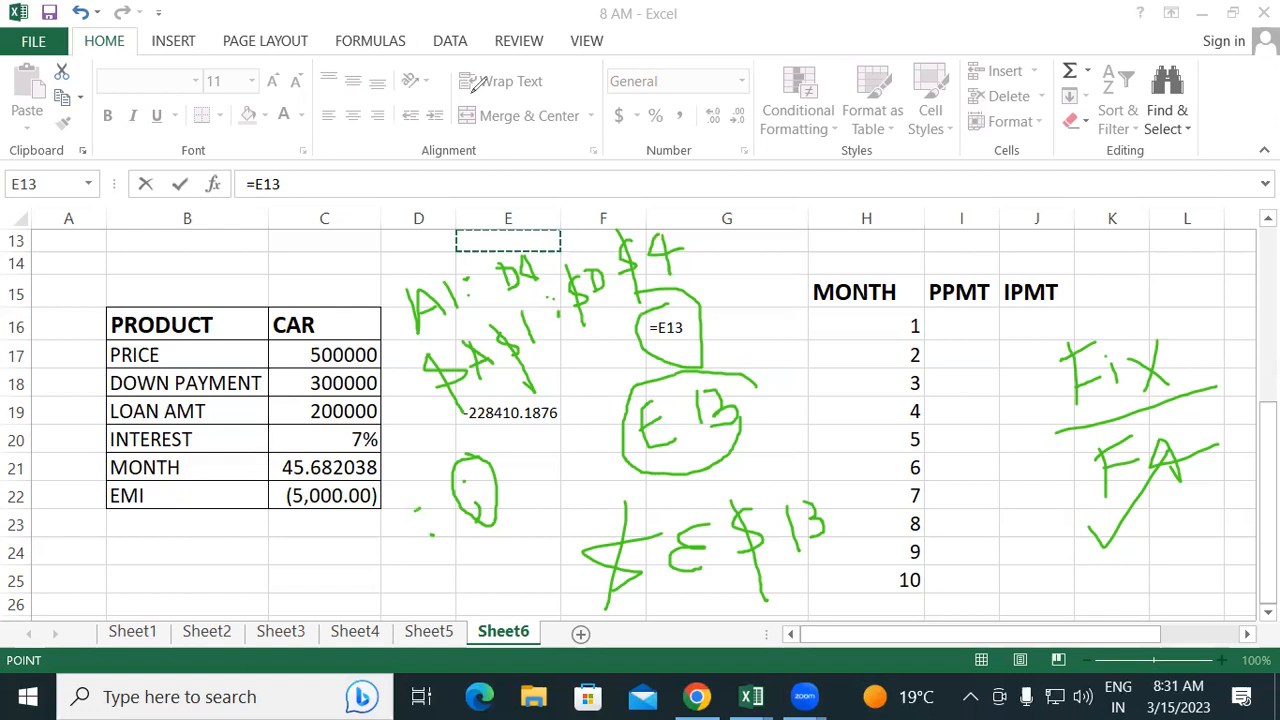
mouse_move(580, 274)
mouse_down()
mouse_move(409, 320)
mouse_move(537, 271)
mouse_move(596, 354)
mouse_move(669, 523)
mouse_move(1162, 410)
mouse_move(1048, 386)
mouse_move(1154, 389)
mouse_move(1149, 563)
mouse_move(667, 245)
mouse_move(497, 434)
mouse_move(477, 540)
mouse_move(431, 497)
mouse_move(382, 517)
mouse_move(476, 356)
mouse_move(970, 246)
mouse_up()
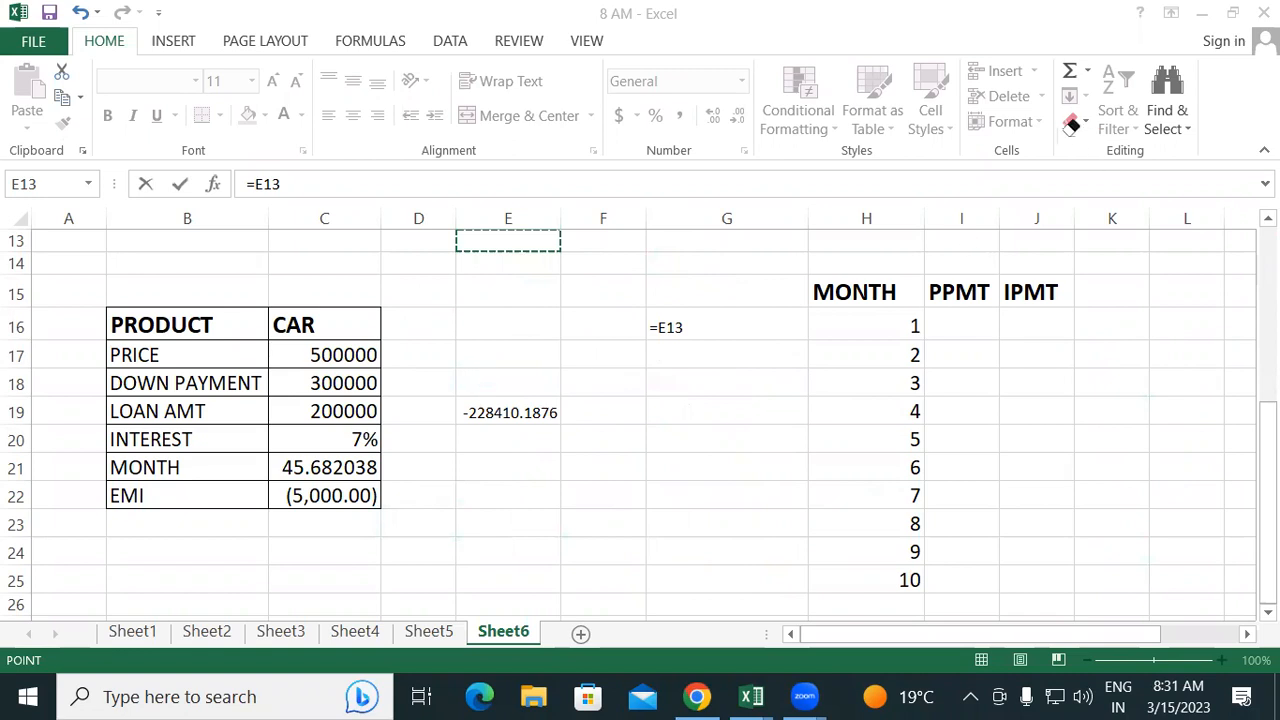
- Make the reference in G16 absolute as $E$13, then clear the trial formula from the cell
click(751, 326)
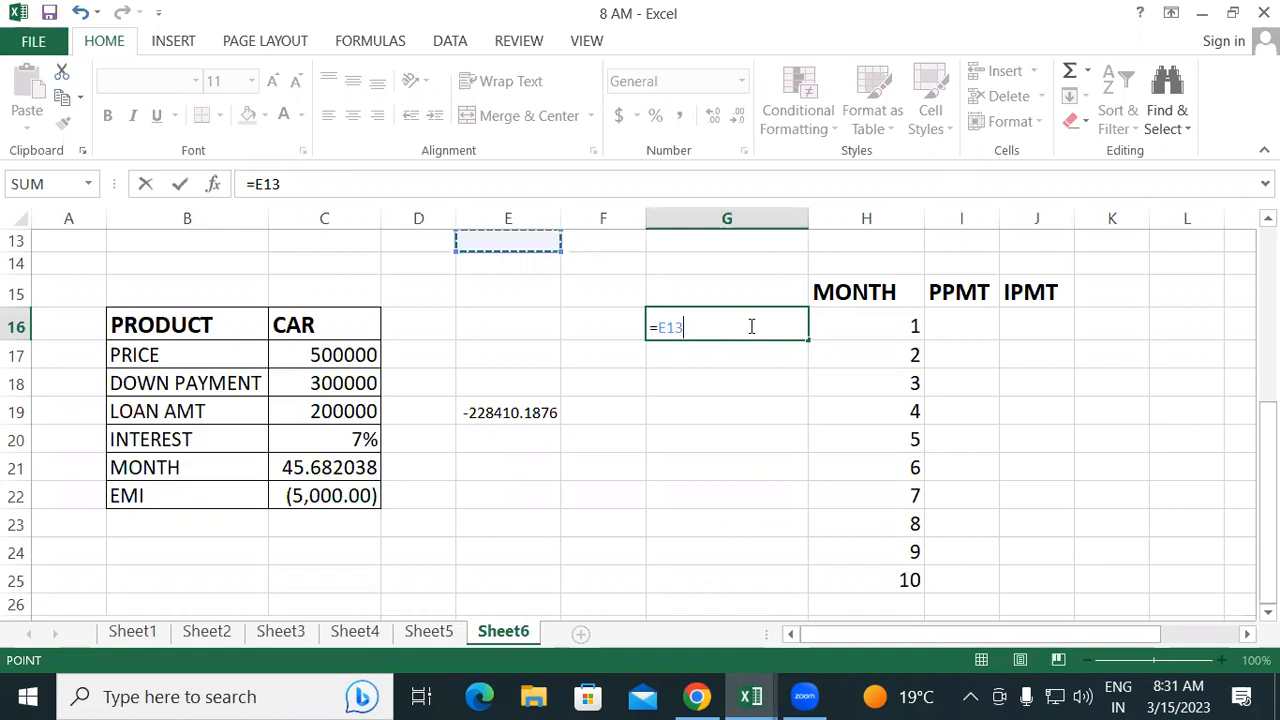
key(F4)
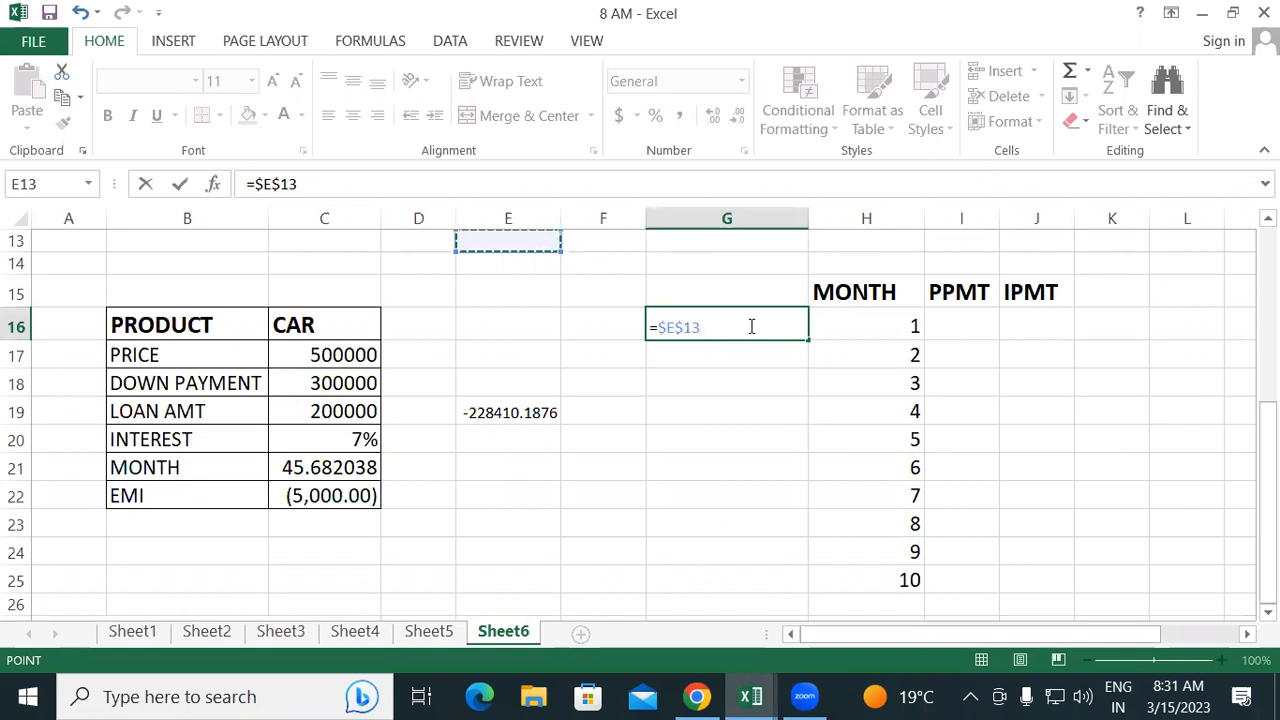
key(BackSpace)
key(BackSpace)
key(BackSpace)
key(BackSpace)
key(BackSpace)
key(BackSpace)
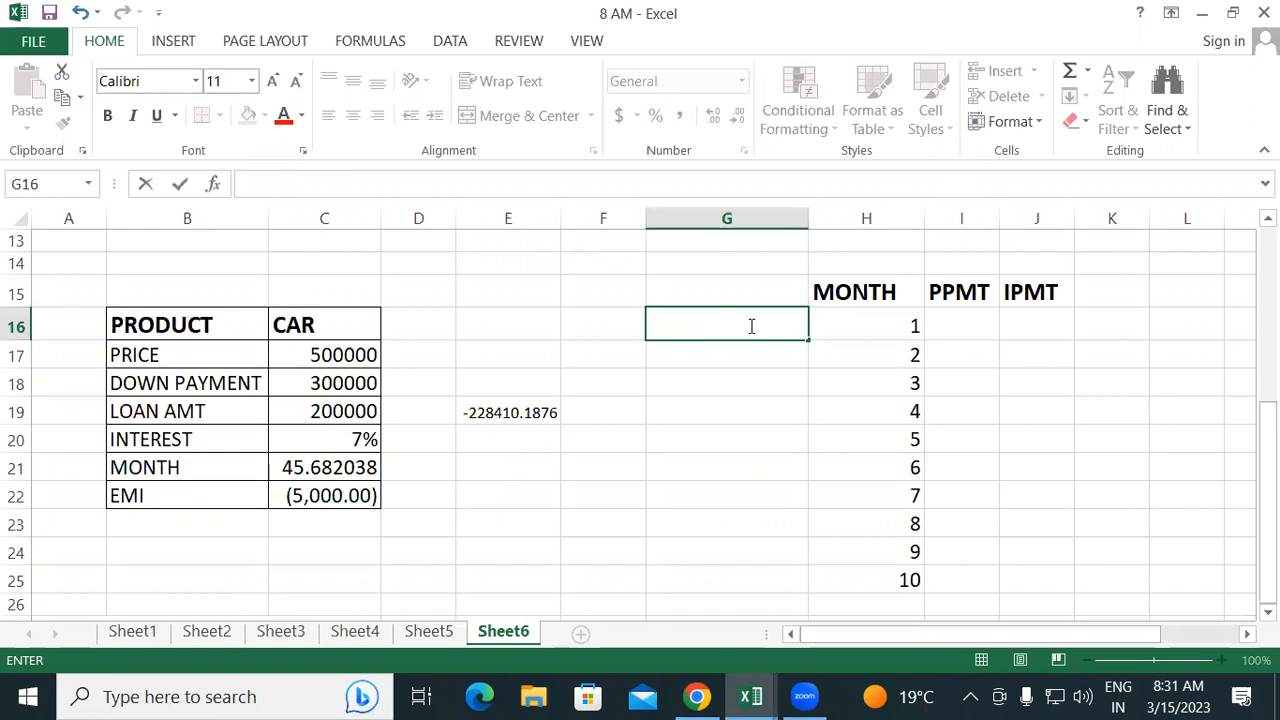
- Begin a PPMT formula in I16 with the first table's interest as an absolute monthly rate, $C$10/12
click(945, 316)
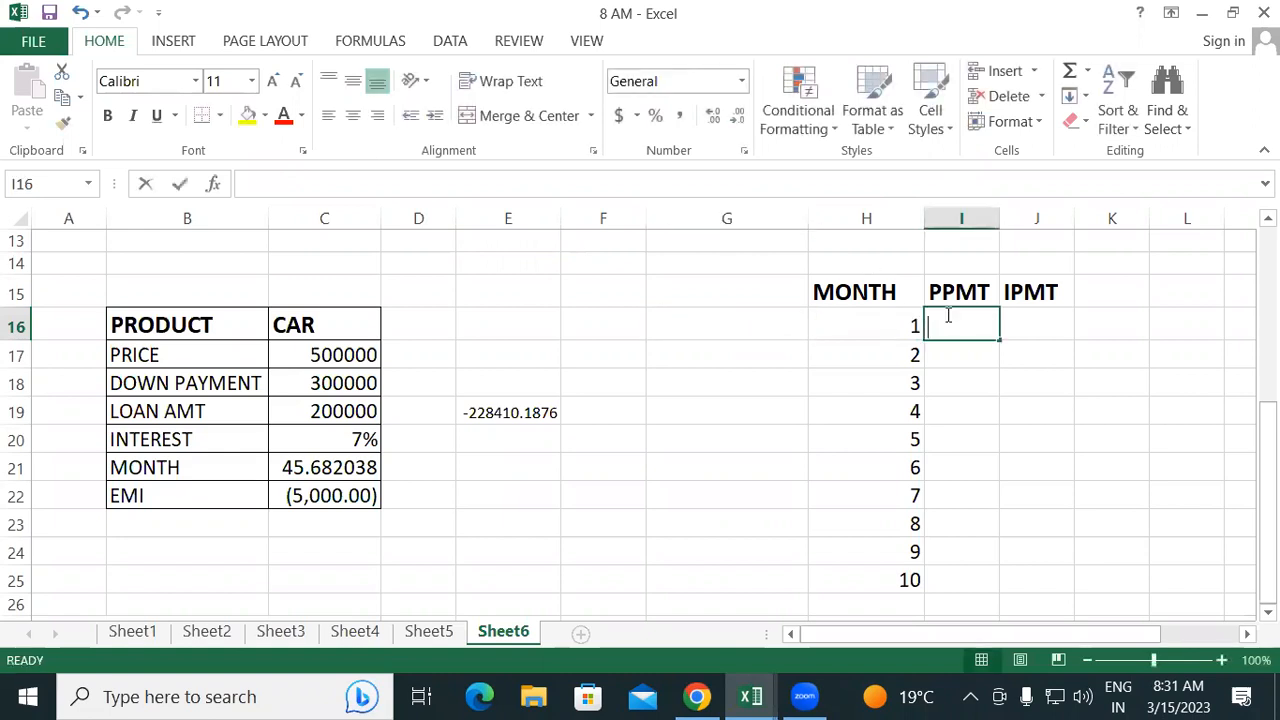
text(=PPM)
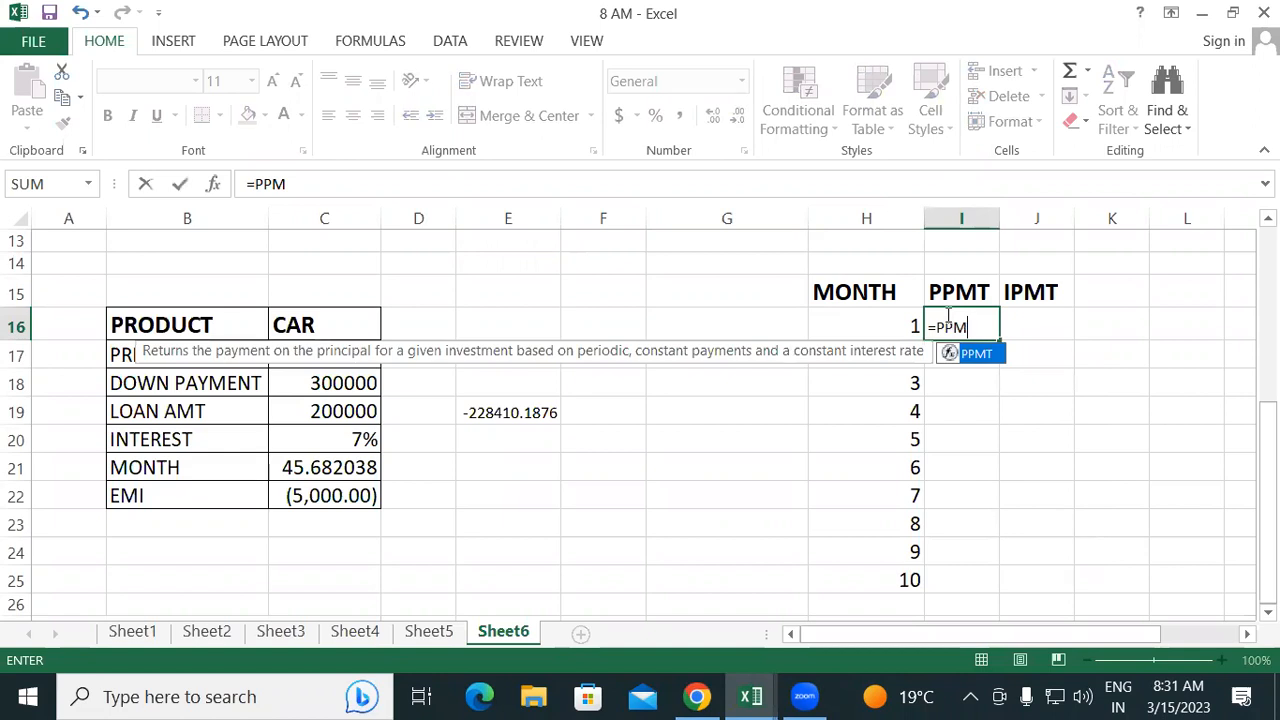
key(Tab)
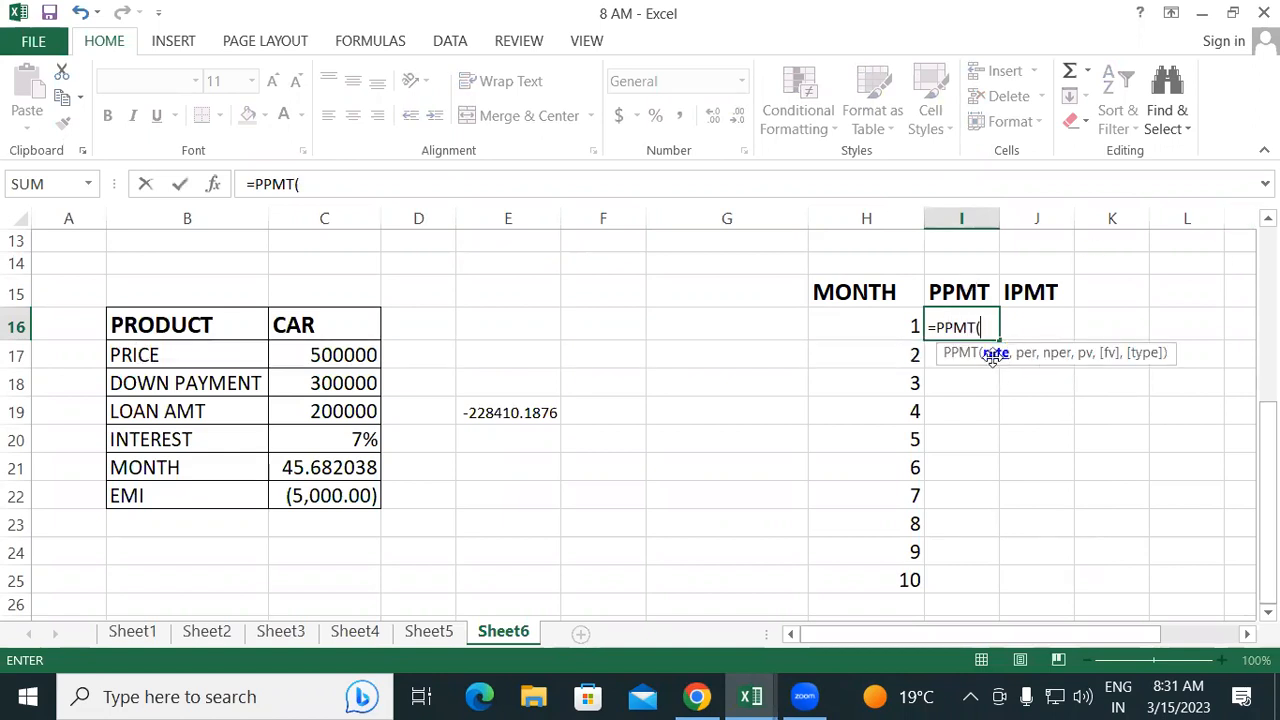
scroll(706, 497, up, 1)
scroll(457, 334, up, 1)
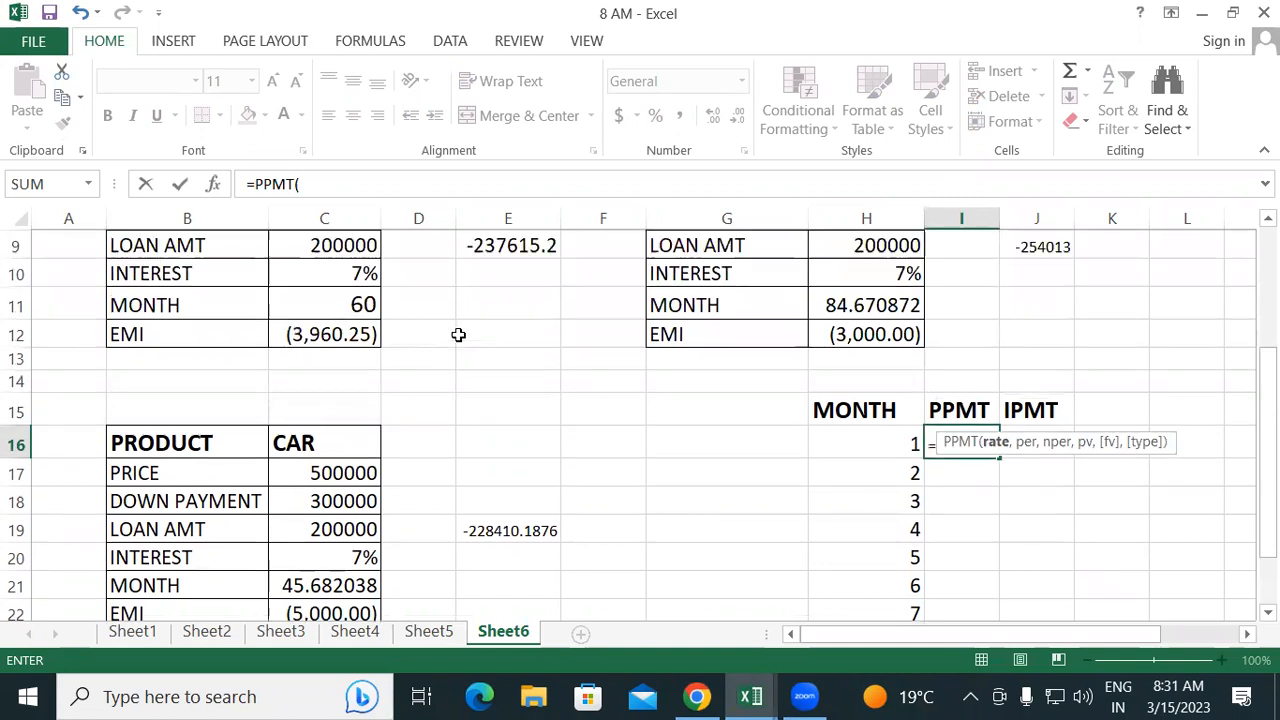
scroll(458, 334, up, 1)
click(360, 328)
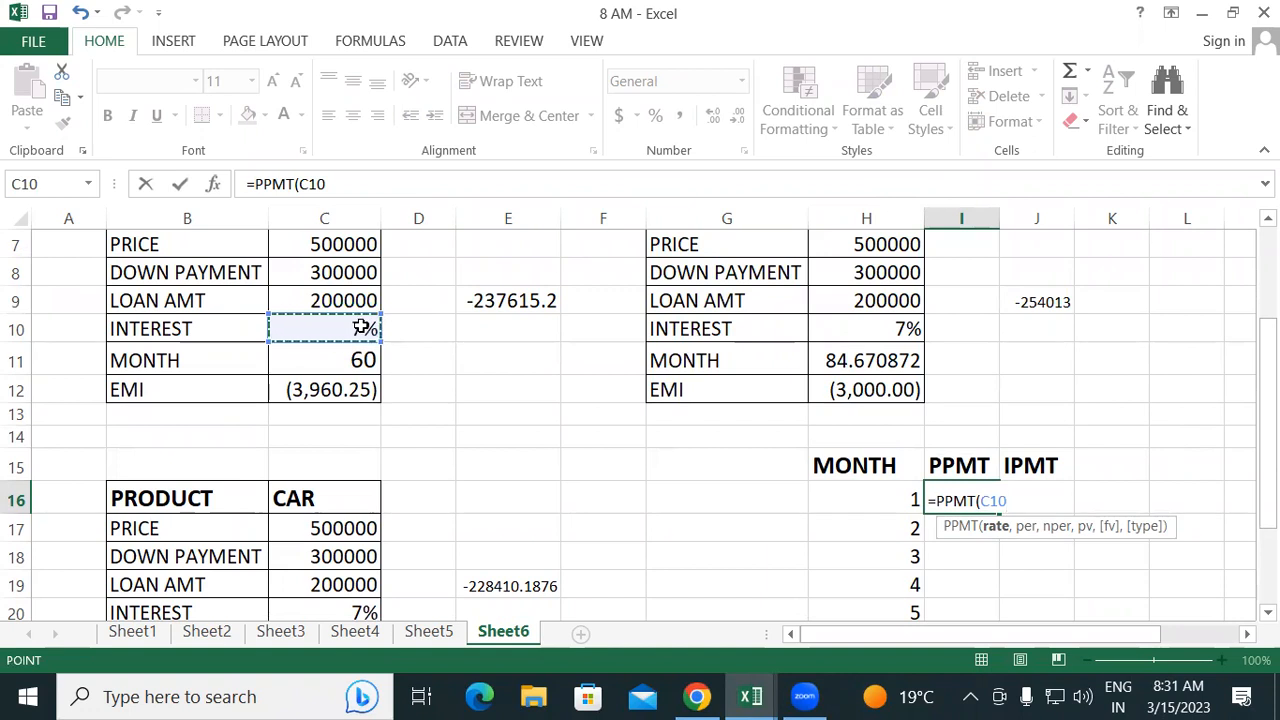
key(F4)
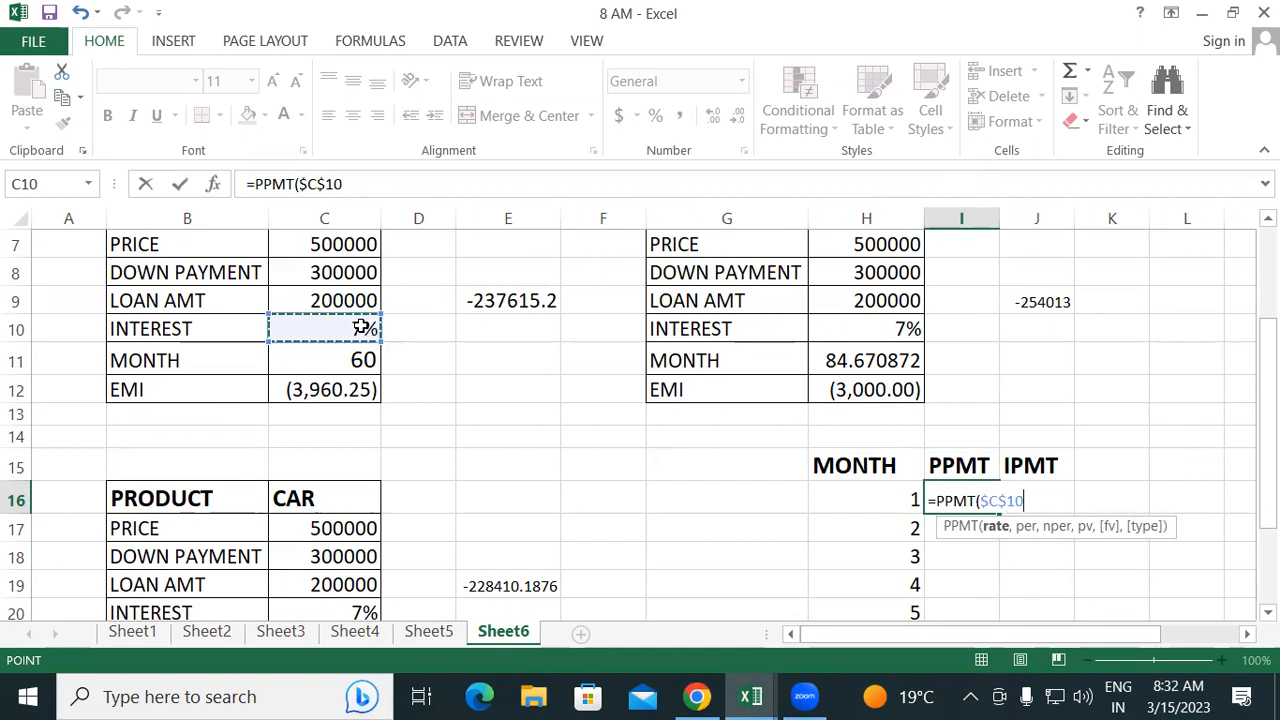
text(/12)
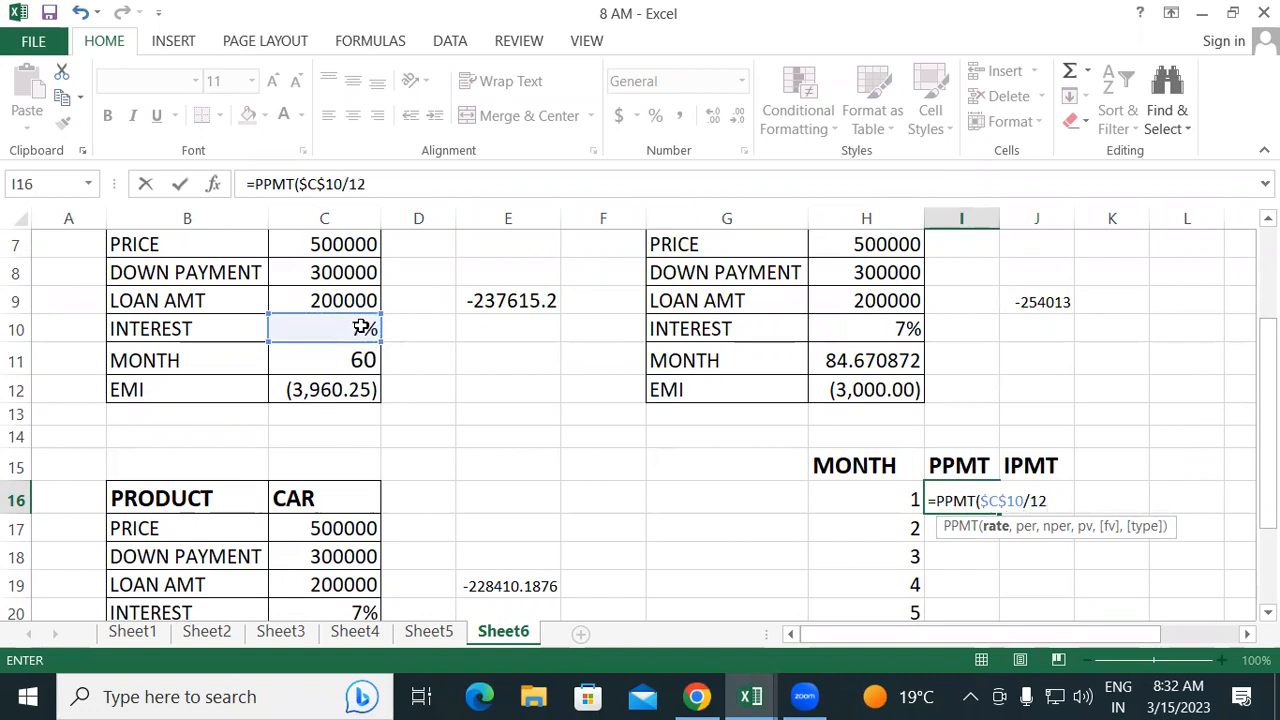
text(,)
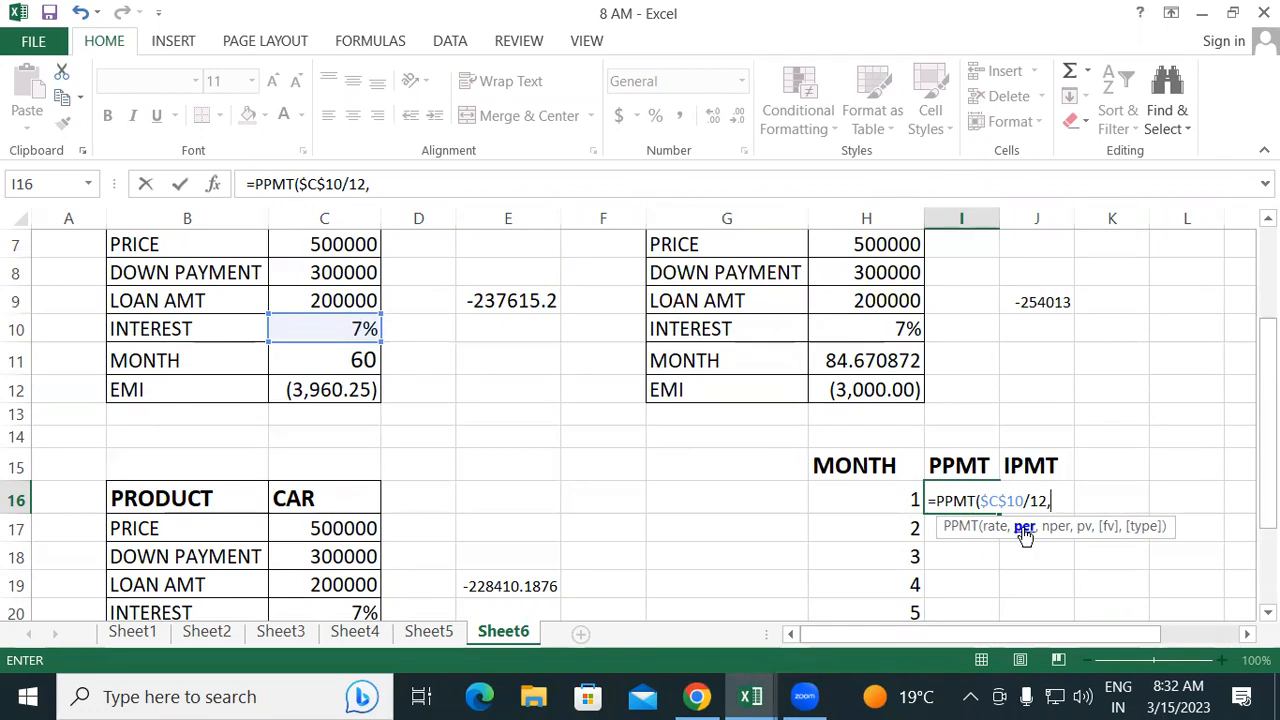
- Add month number H16 as the period and the absolute reference $C$11 as the number of periods to the PPMT formula
click(906, 499)
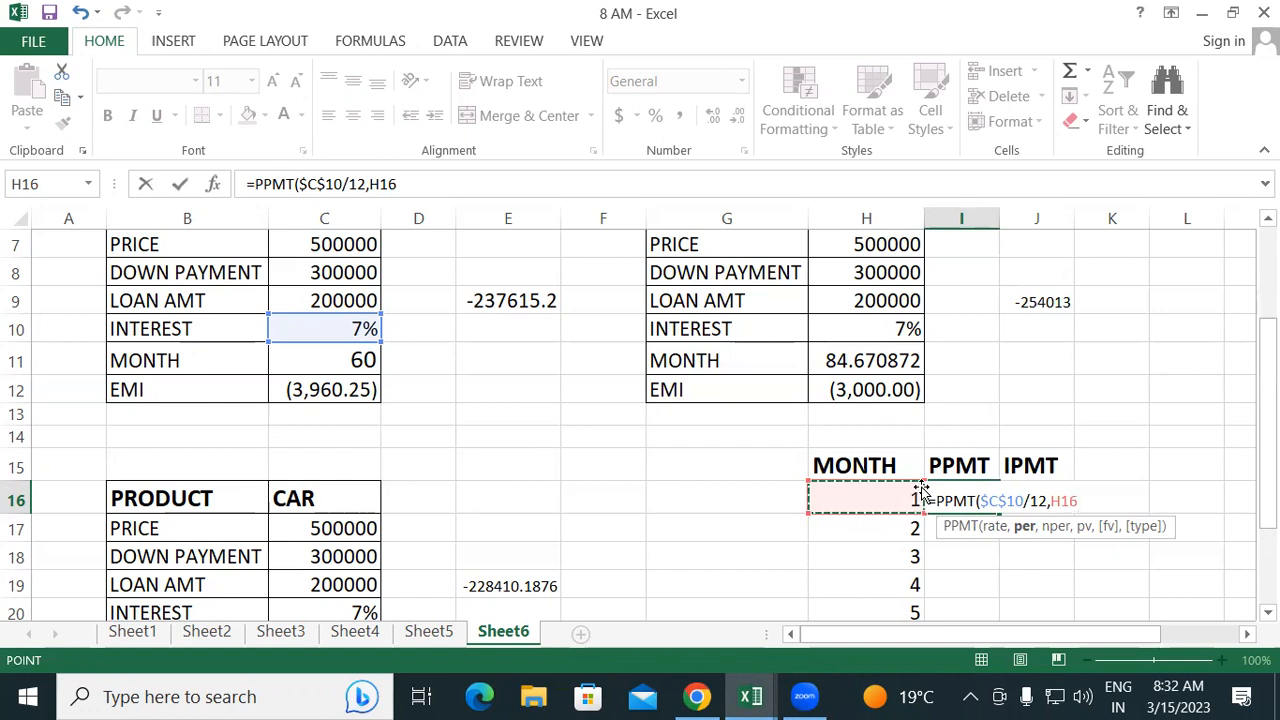
text(,)
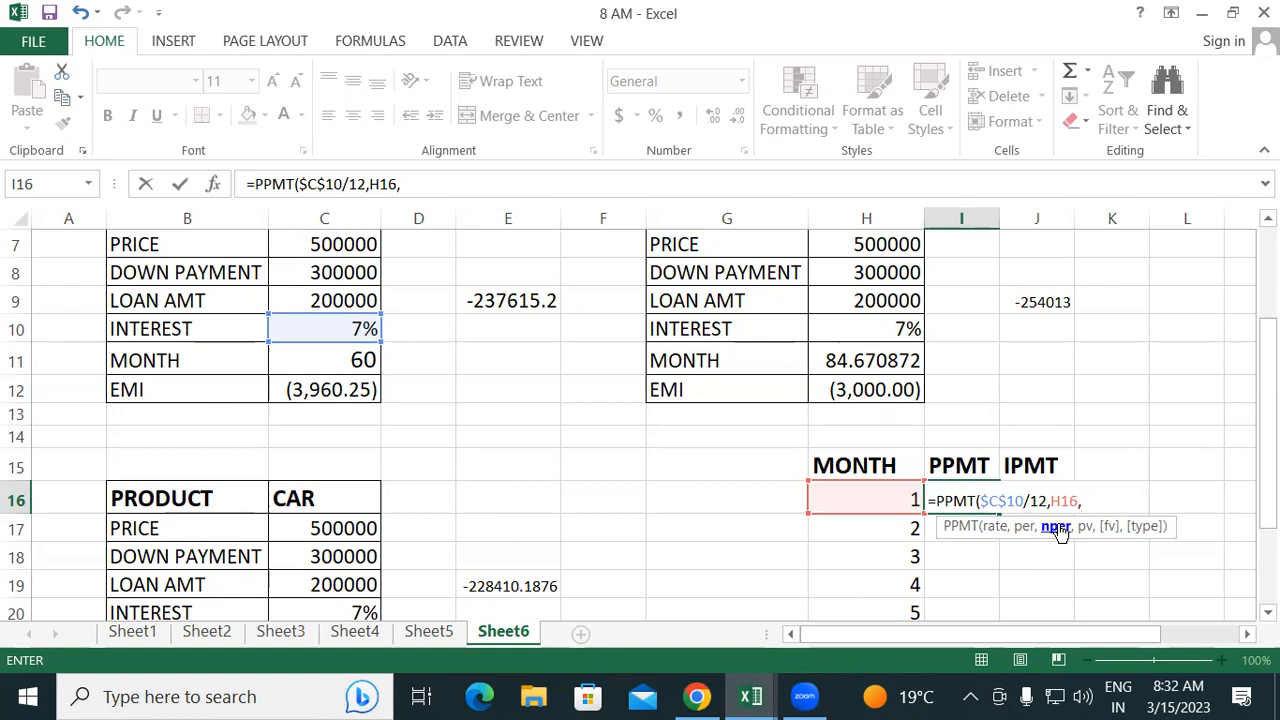
click(364, 360)
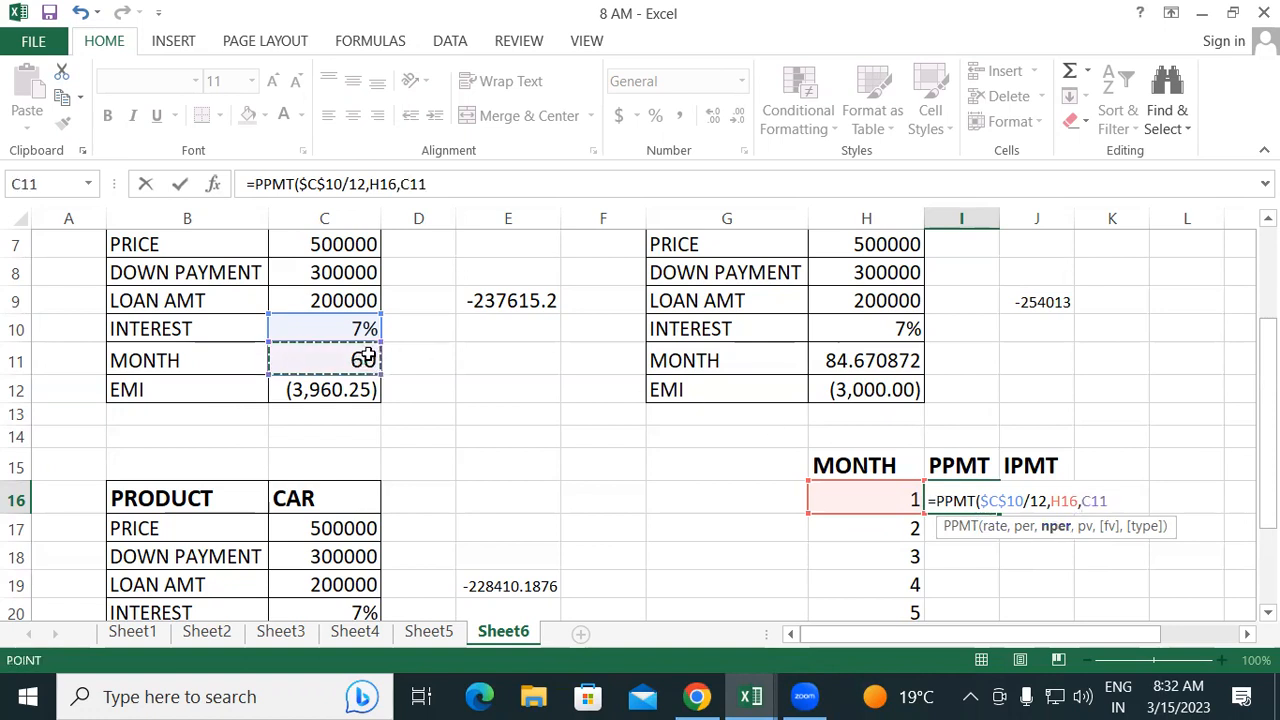
key(F4)
text(,)
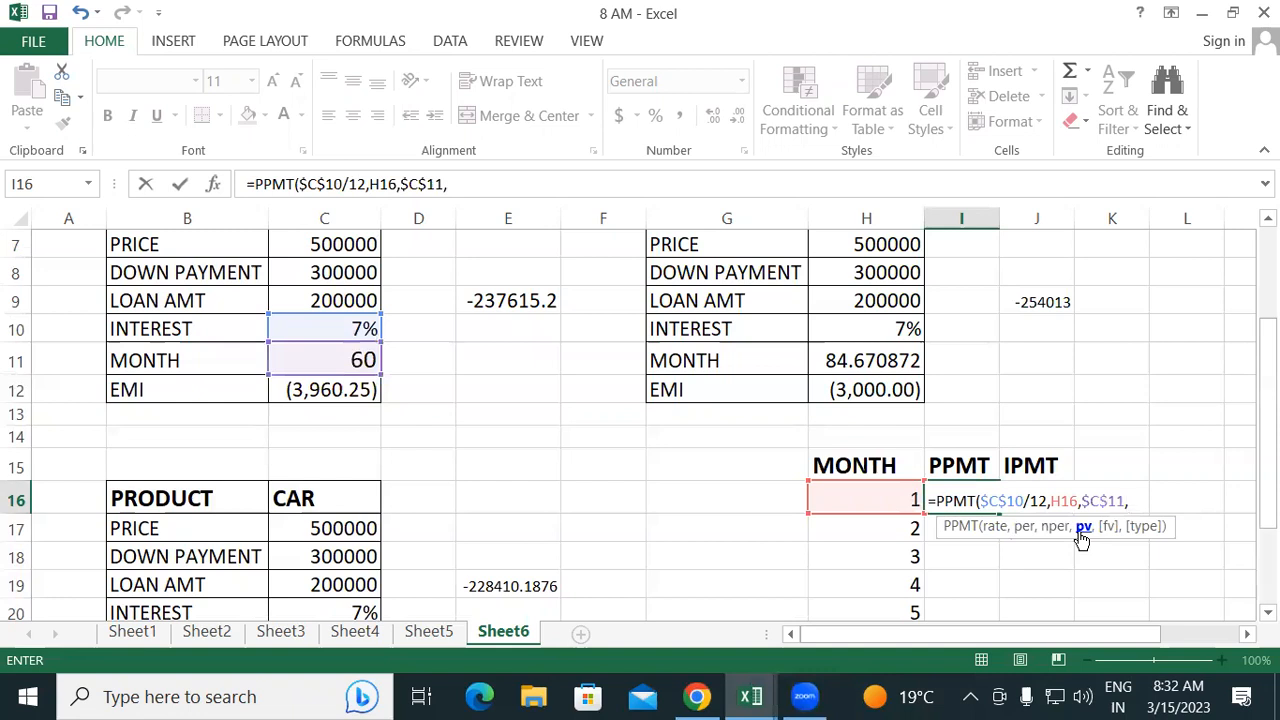
- Complete the PPMT formula in I16 with loan amount $C$9 as the present value and 1 as the future value
click(327, 293)
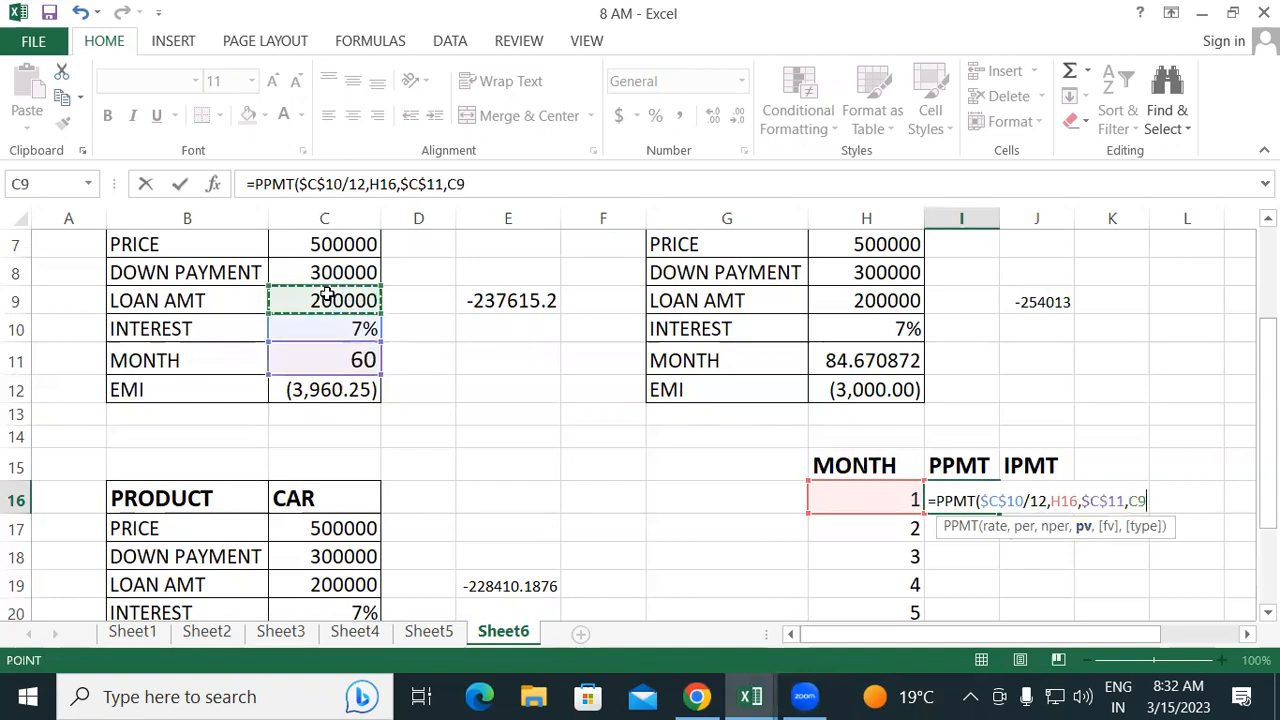
key(F4)
text(,)
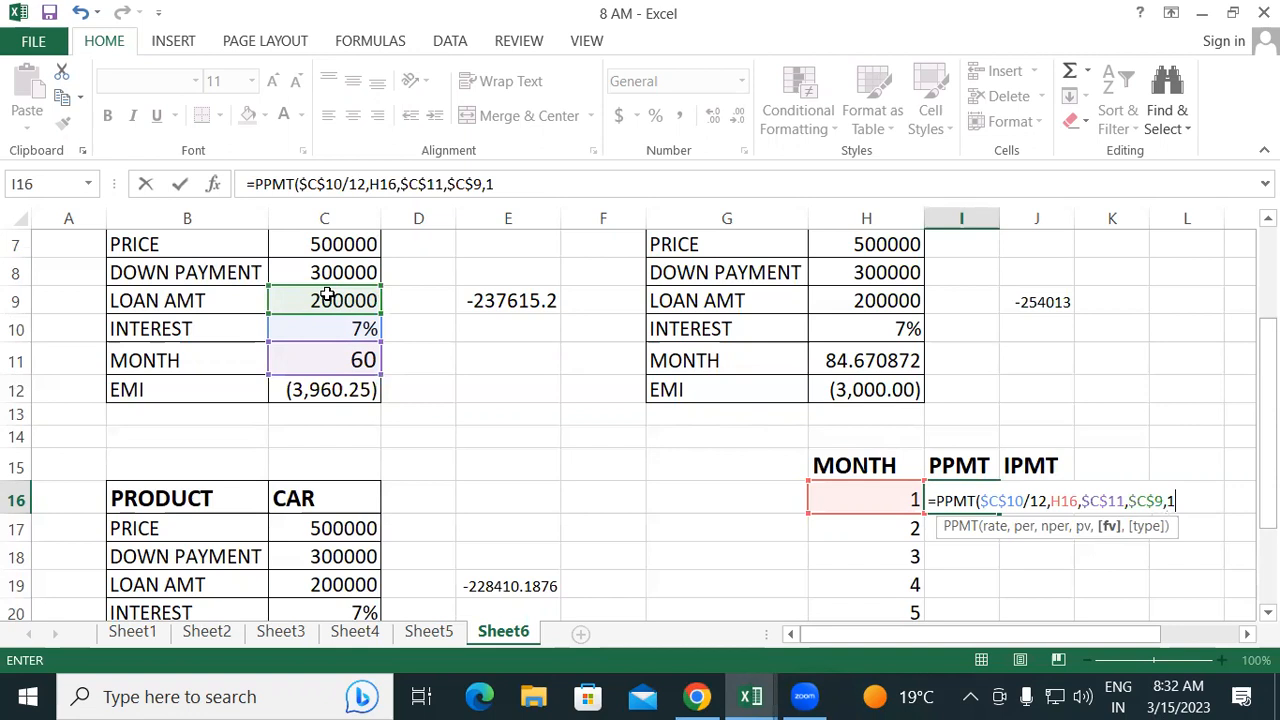
text(1))
key(Return)
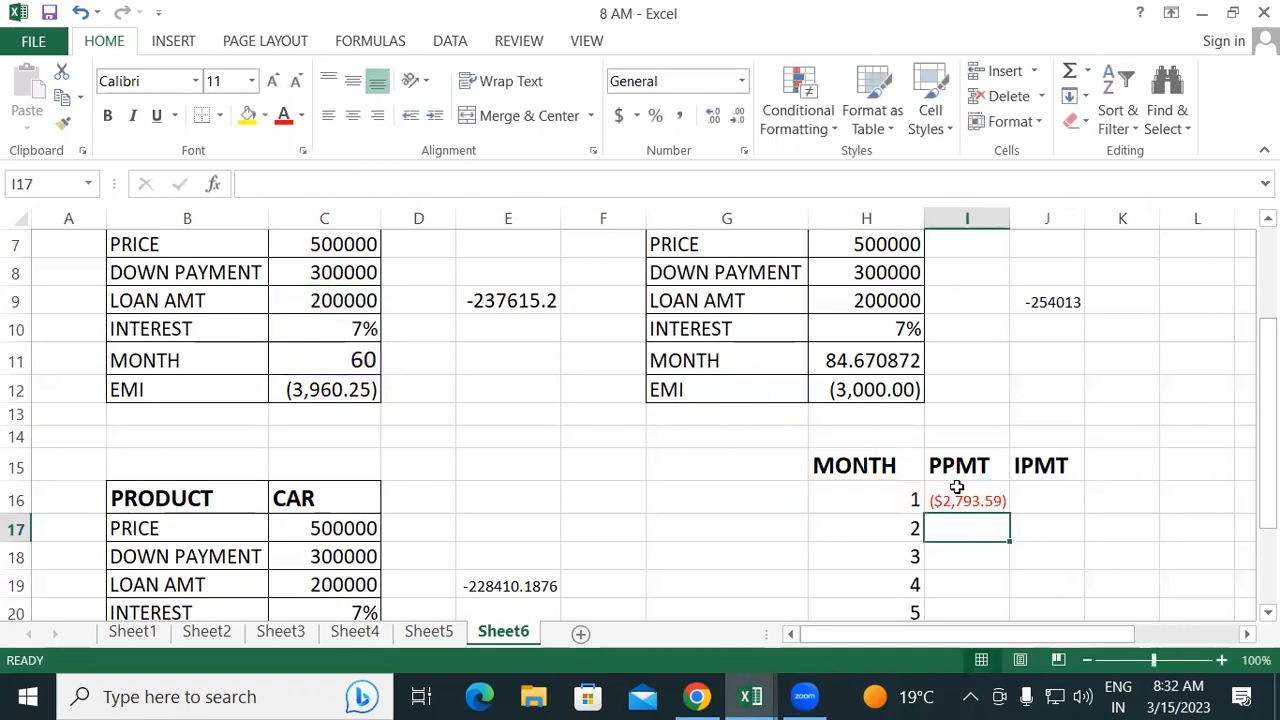
click(990, 506)
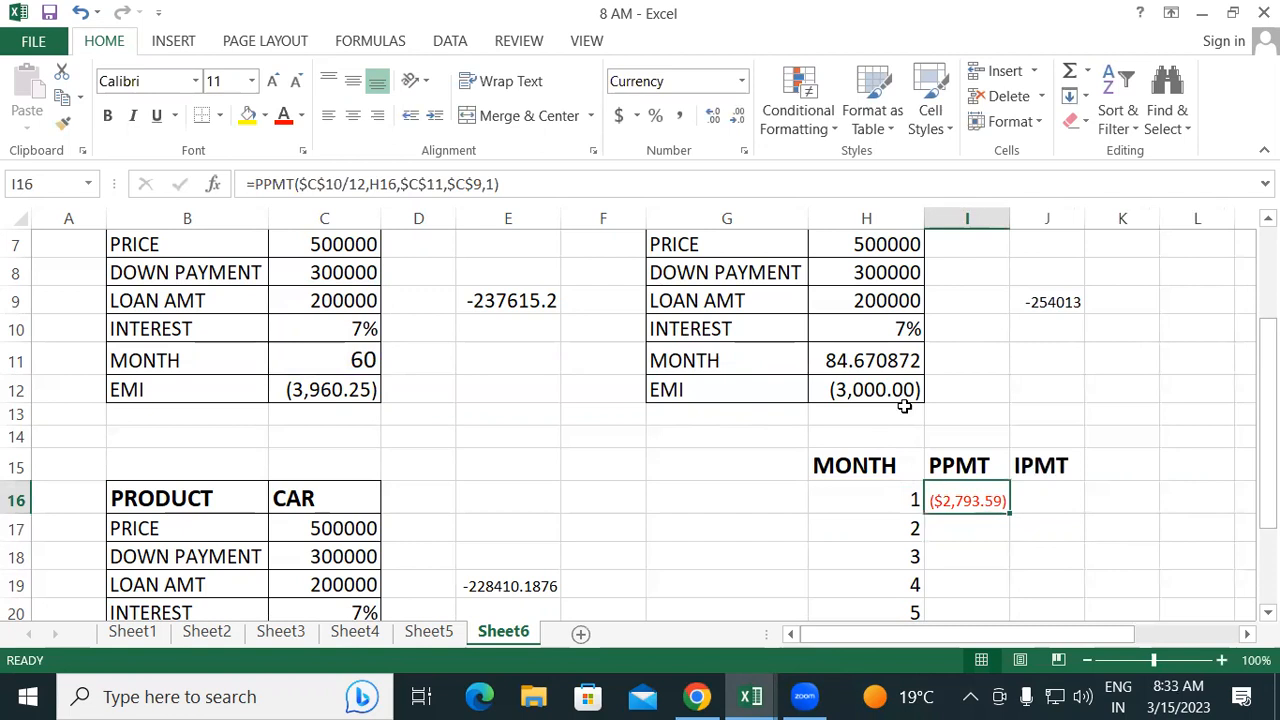
- Format I16 as a Number with black parenthesised negatives, and fill its PPMT formula down to month 10 in I25
click(744, 151)
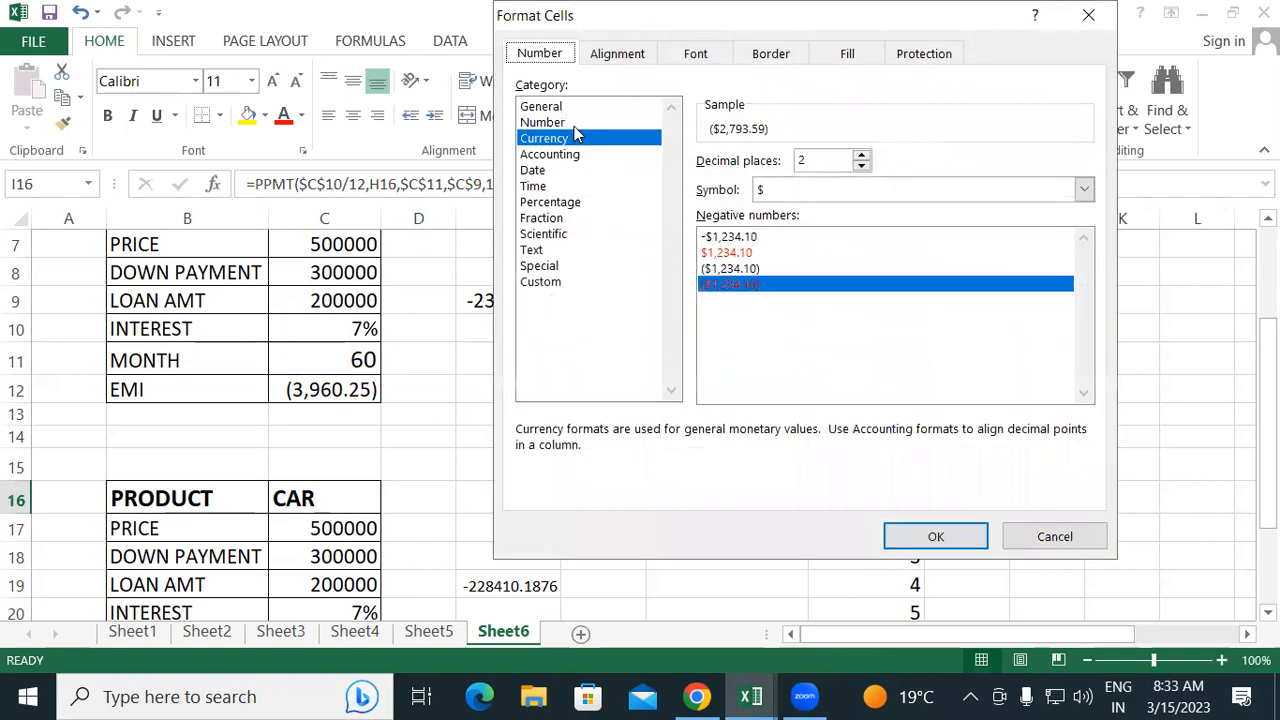
click(574, 123)
click(748, 267)
click(950, 540)
drag(1010, 514, 992, 637)
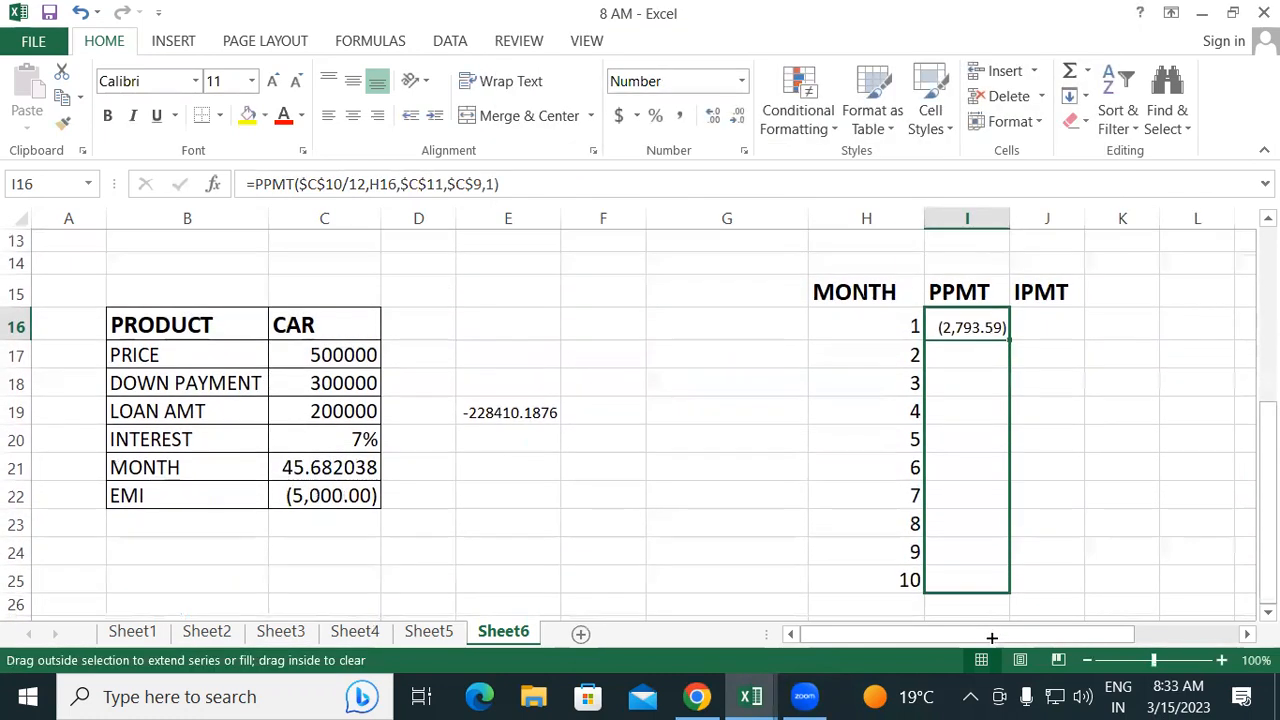
drag(979, 593, 978, 597)
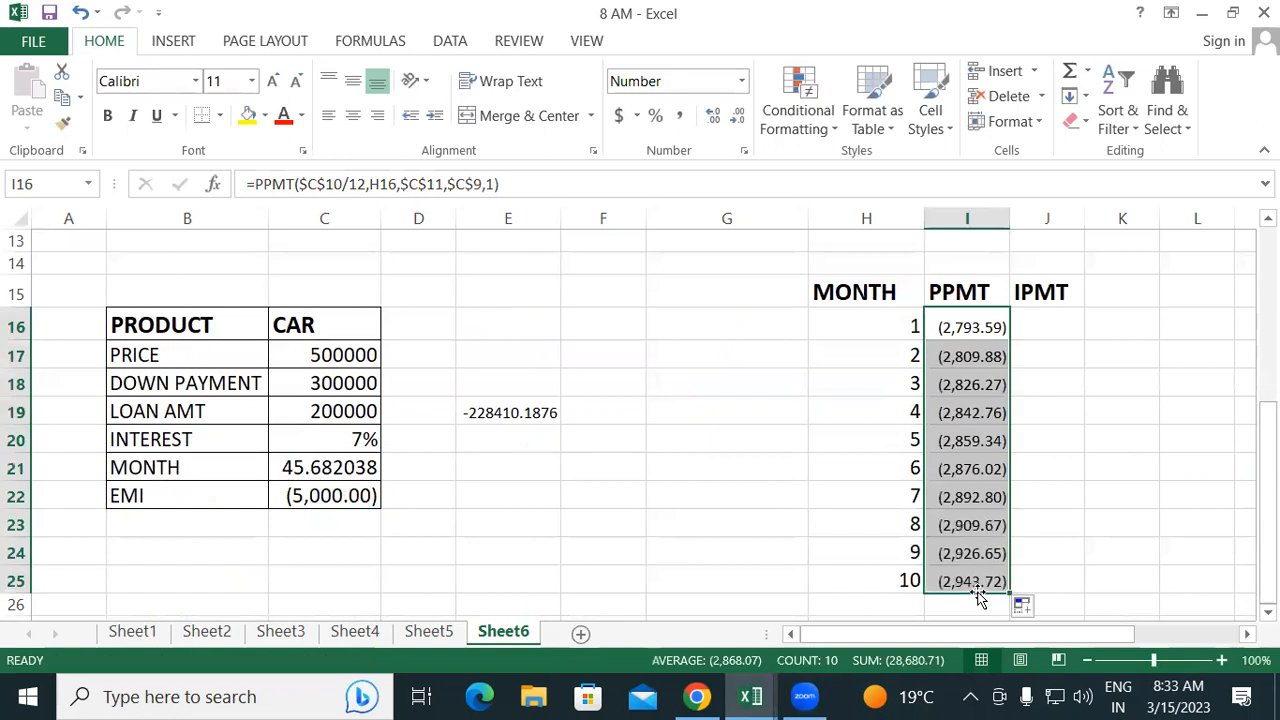
- Begin an IPMT formula in J16 with the first table's interest as an absolute monthly rate, $C$10/12
click(1045, 326)
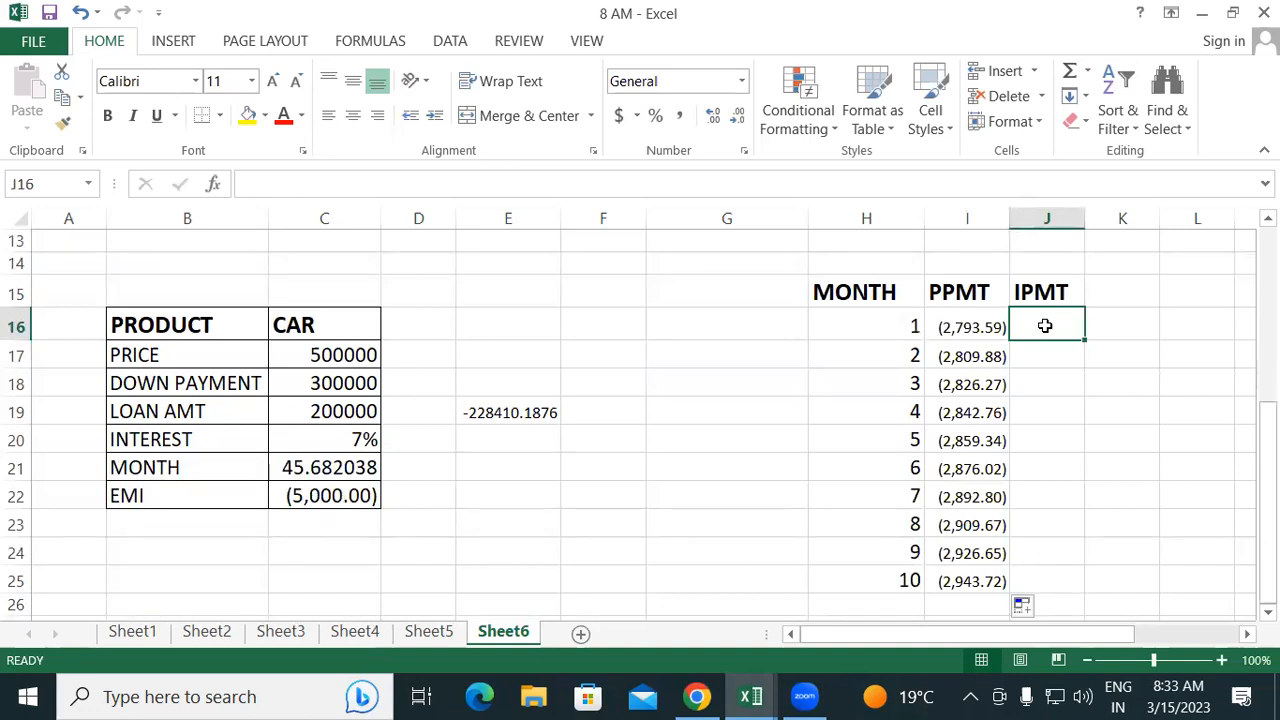
text(=)
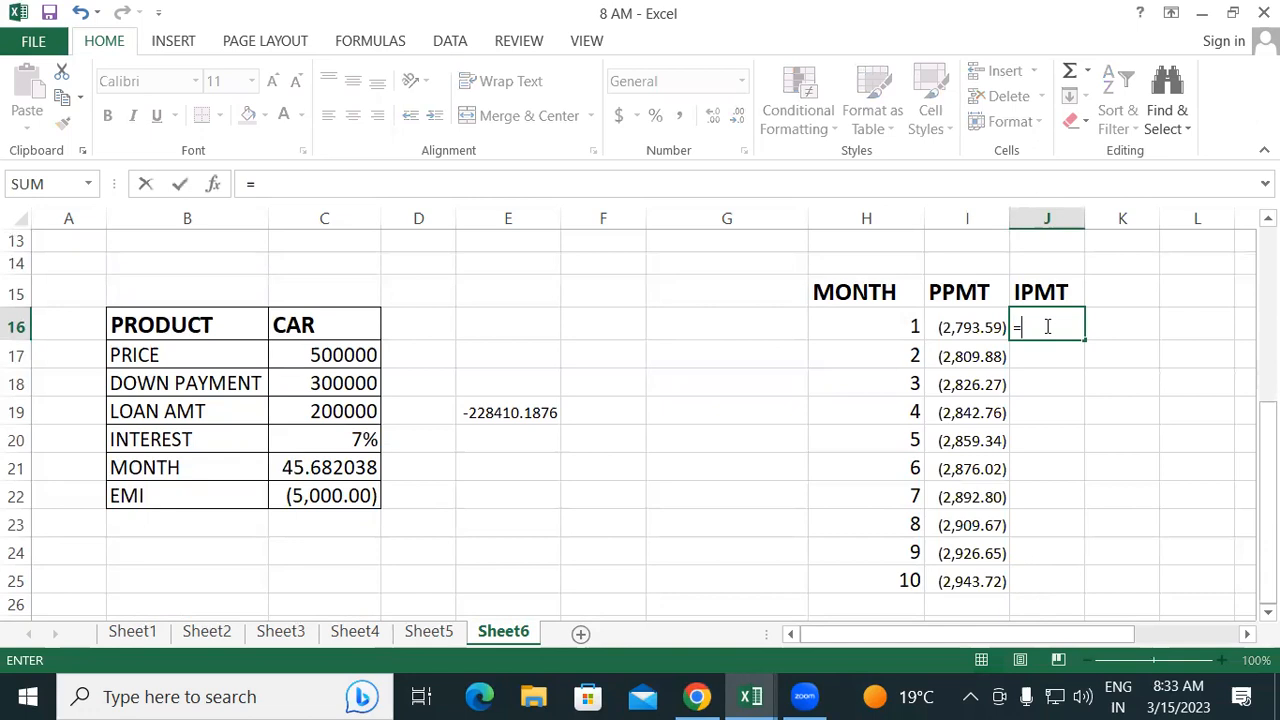
text(IPMT()
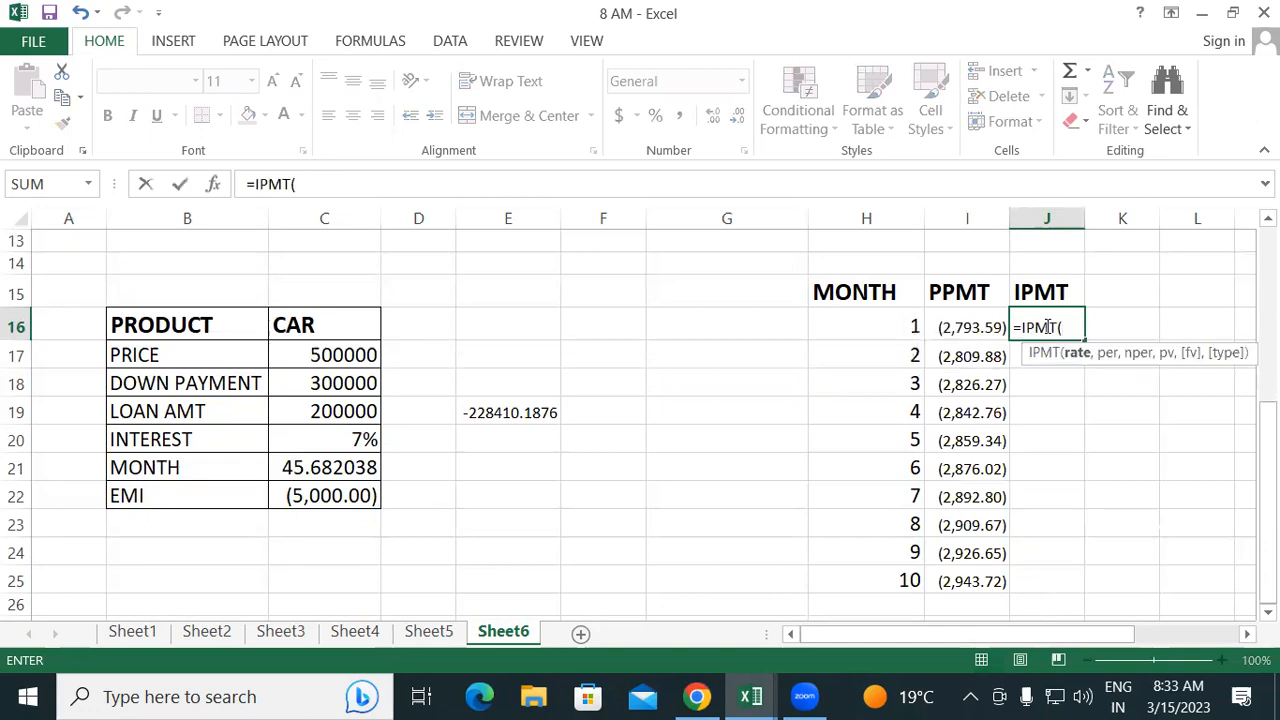
scroll(837, 425, up, 2)
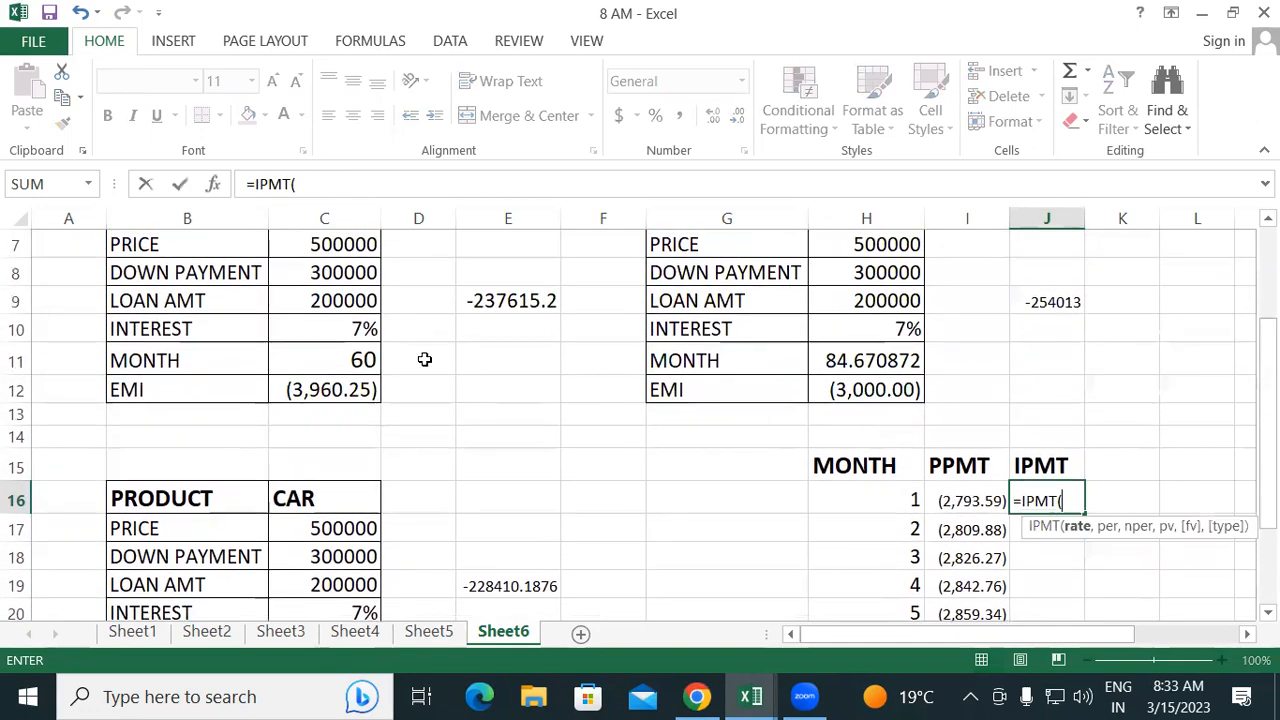
click(340, 330)
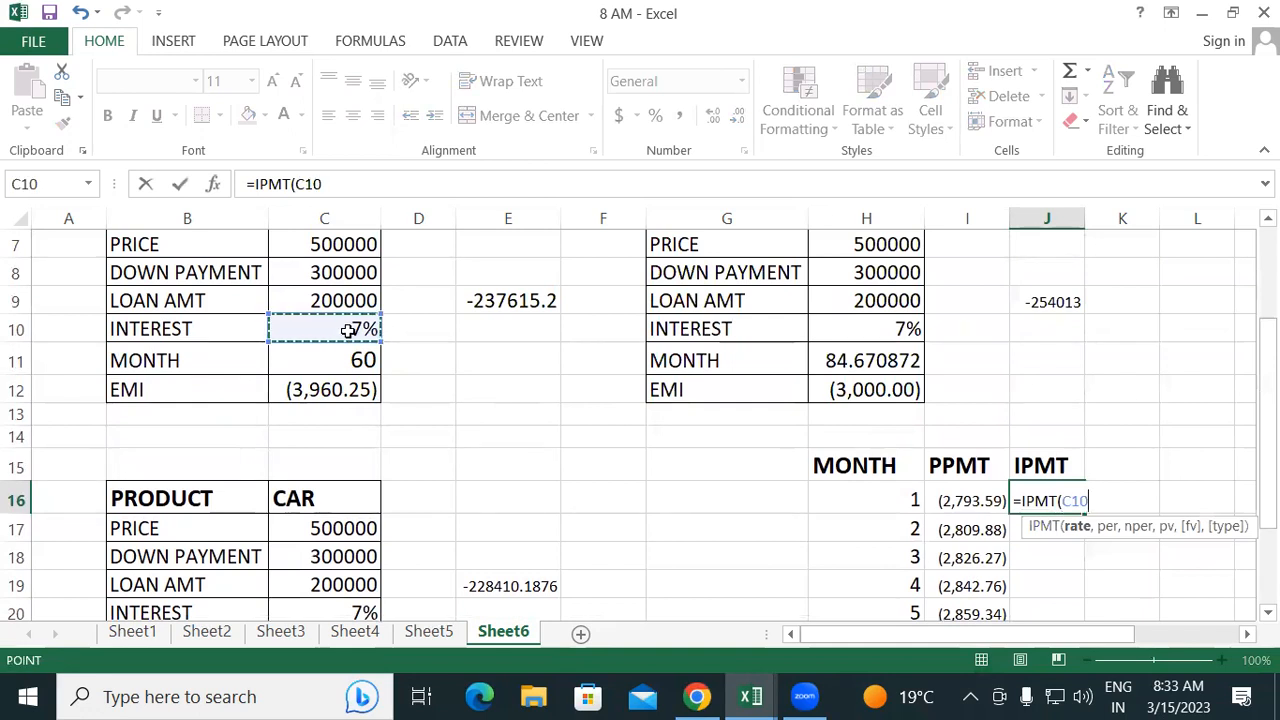
key(F4)
text(/12)
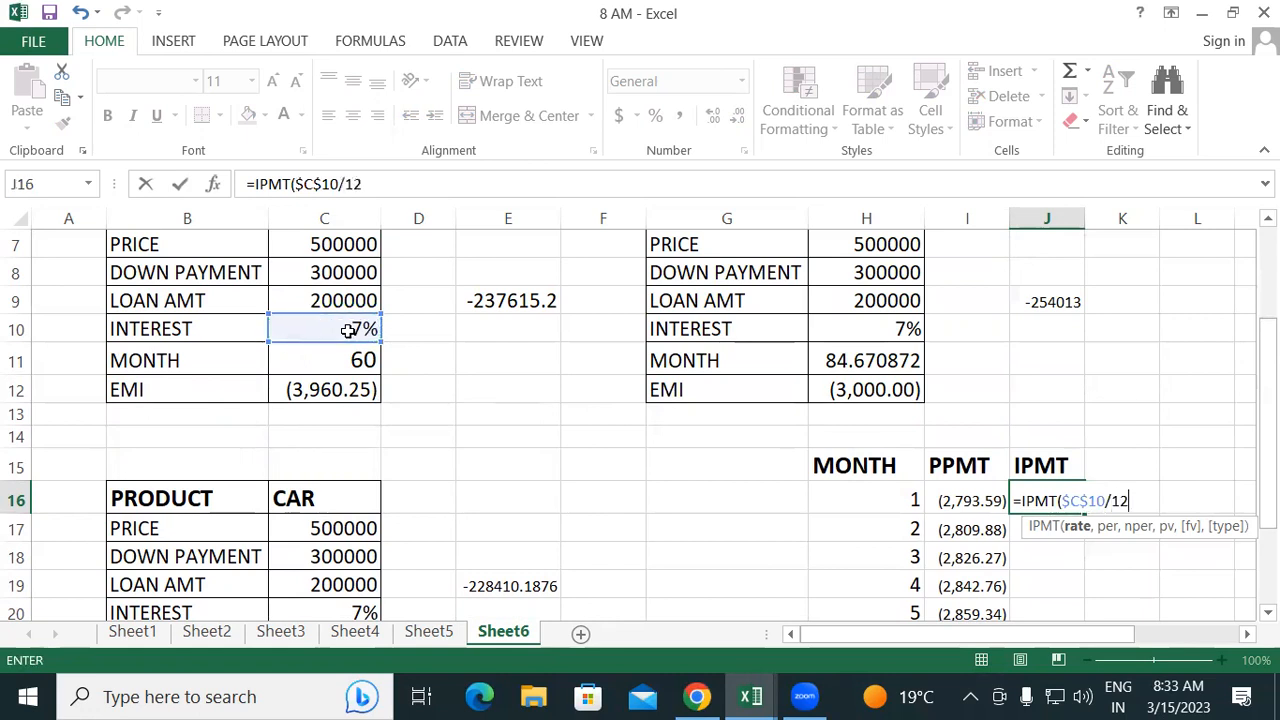
- Add month number H16 as the period and the absolute reference $C$11 as the number of periods to the IPMT formula
text(,)
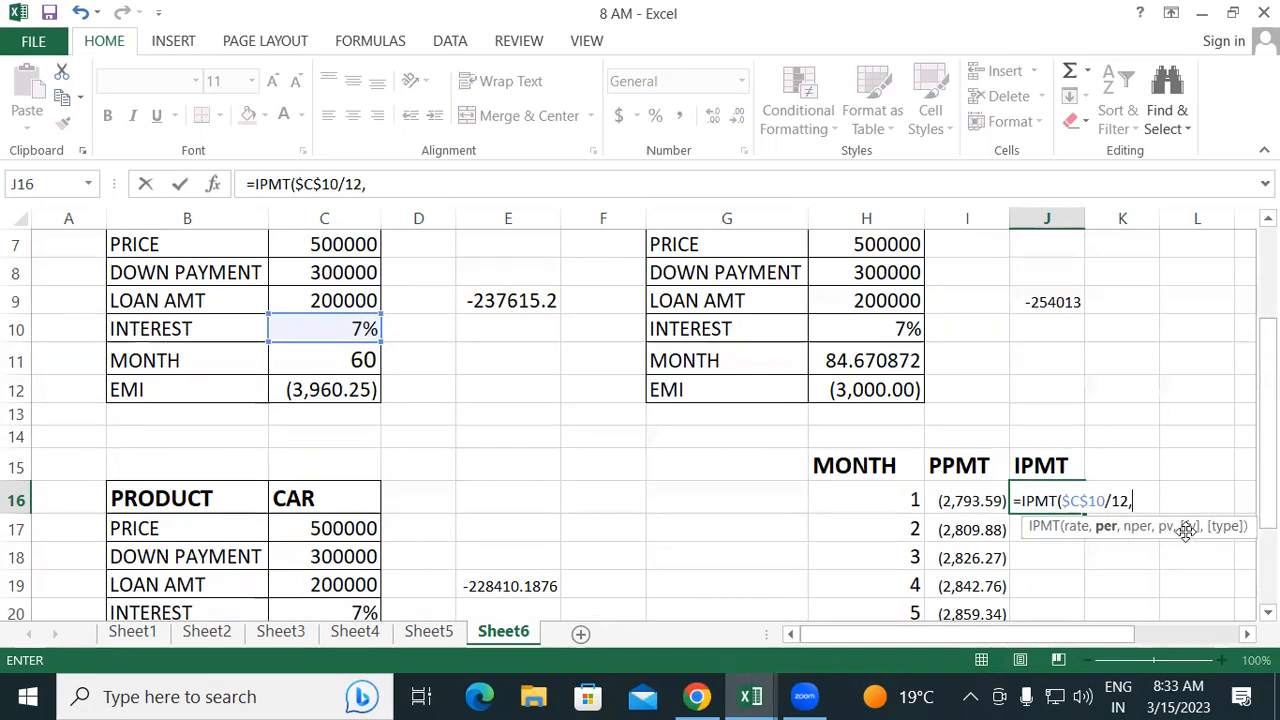
click(857, 503)
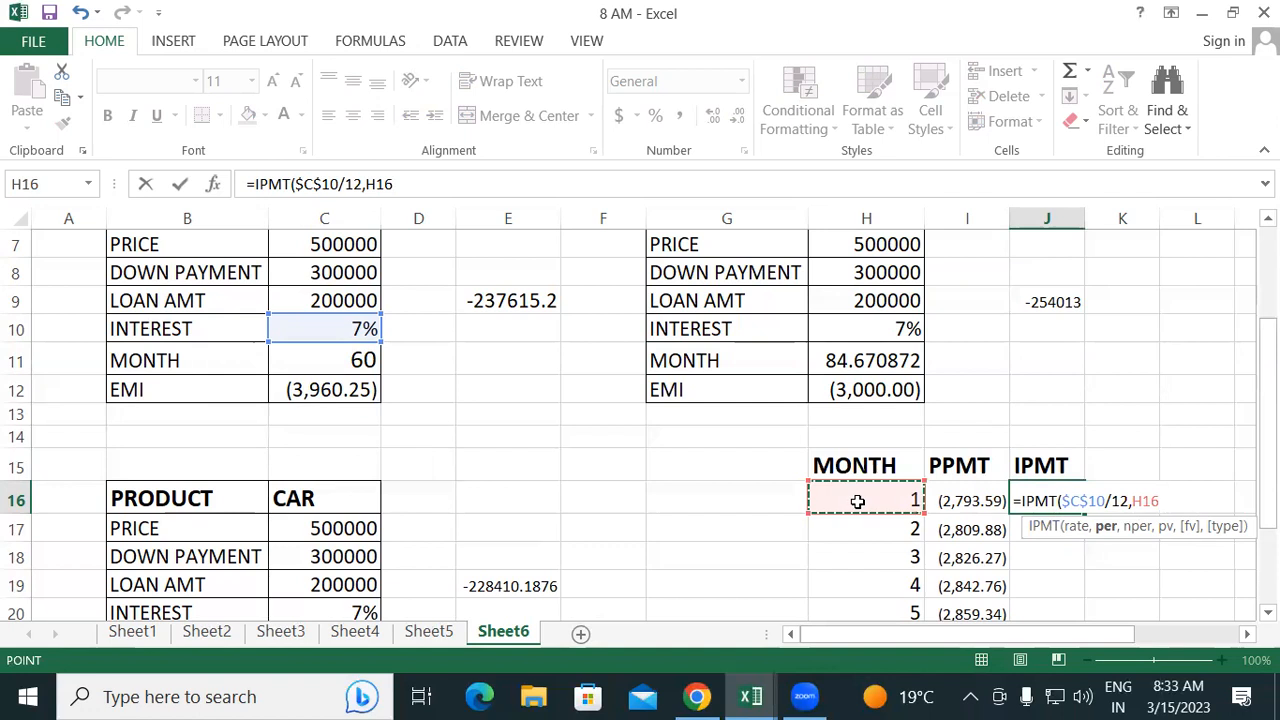
text(,)
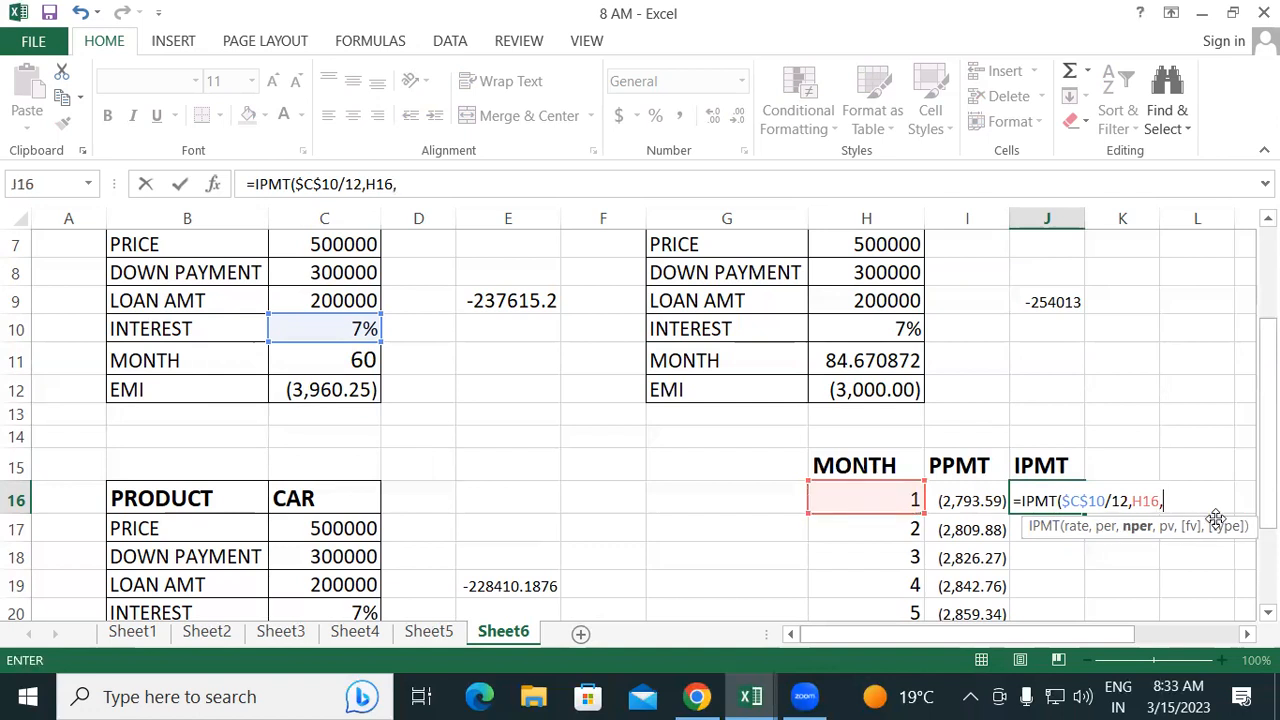
click(368, 360)
key(F4)
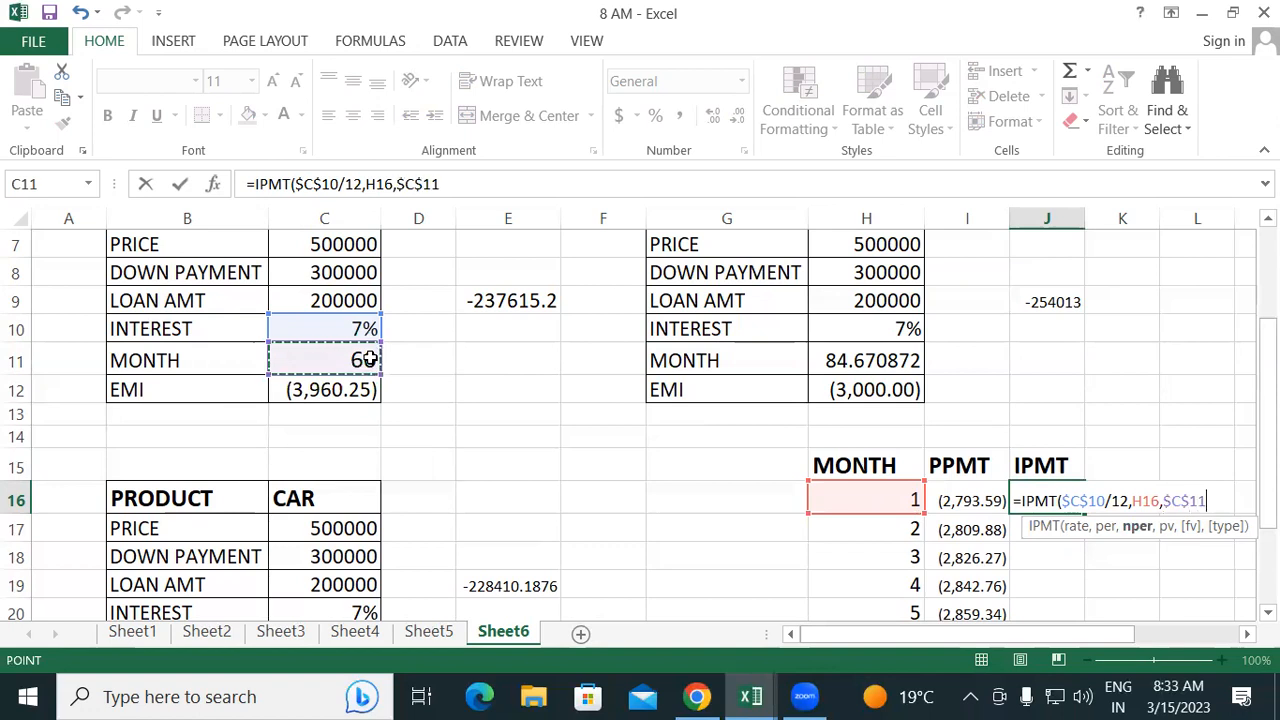
text(,)
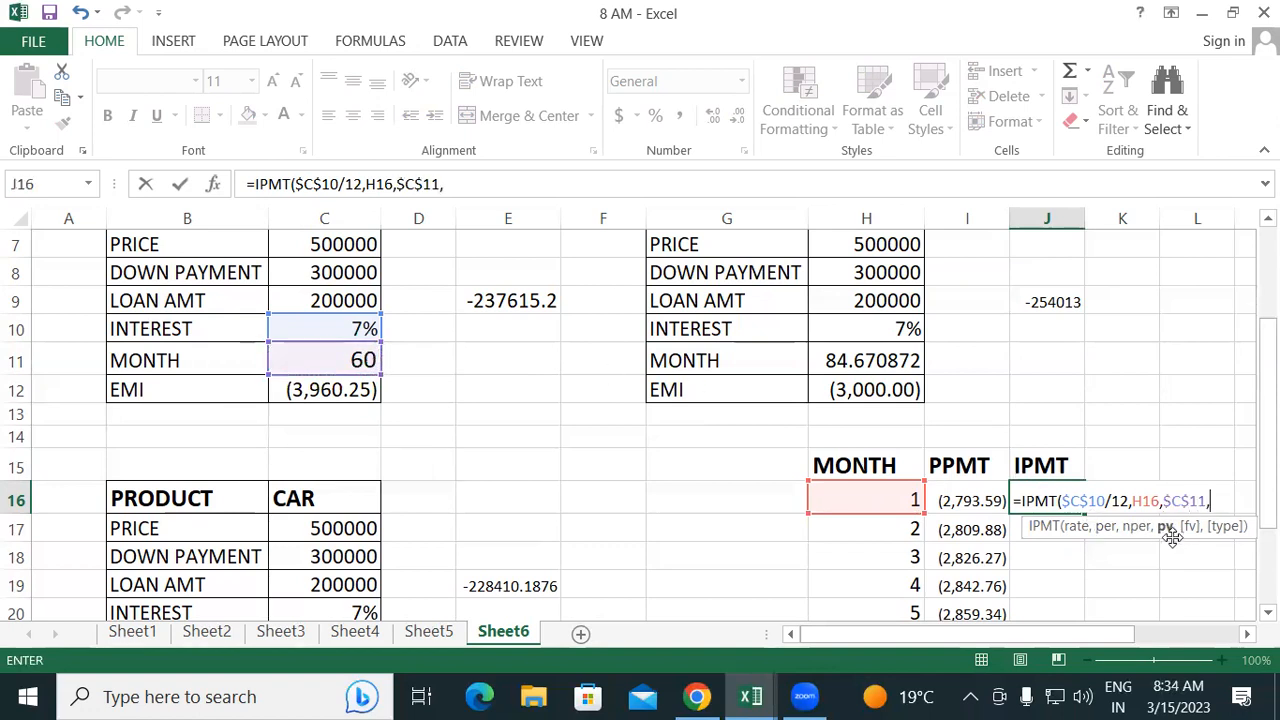
- Complete the IPMT formula in J16 with loan amount $C$9 as the present value and 1 as the future value
click(356, 300)
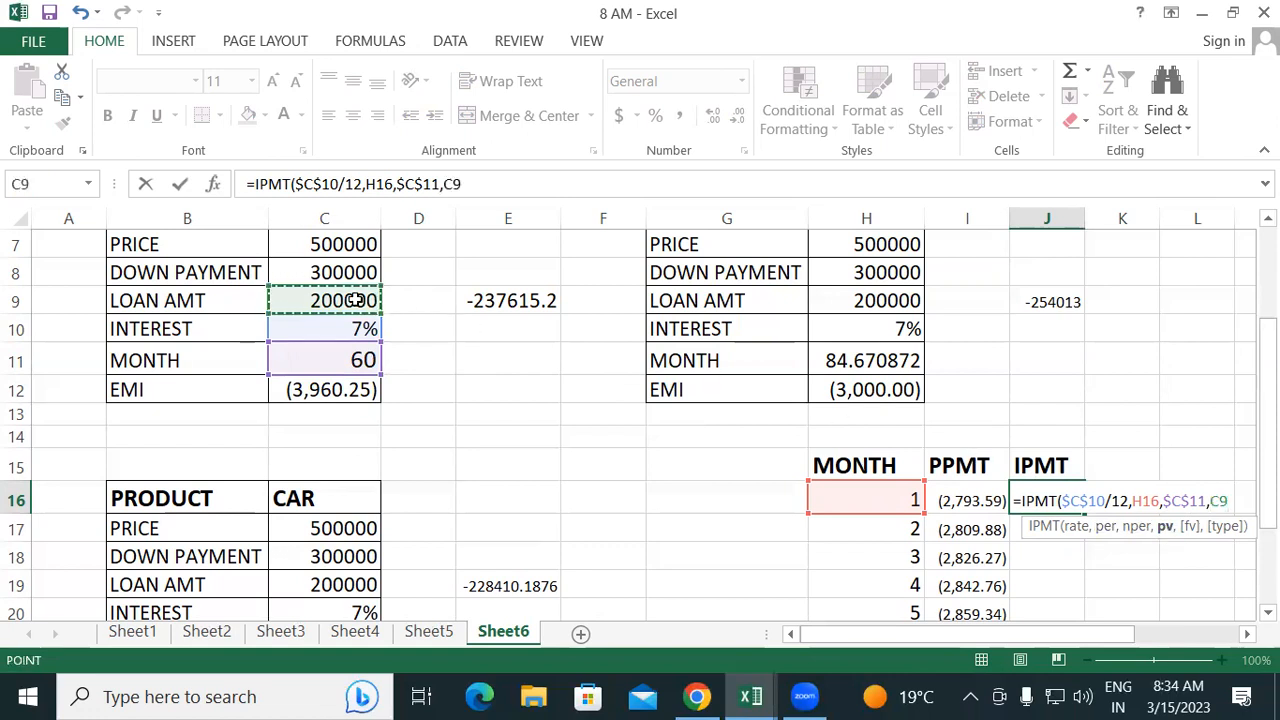
key(F4)
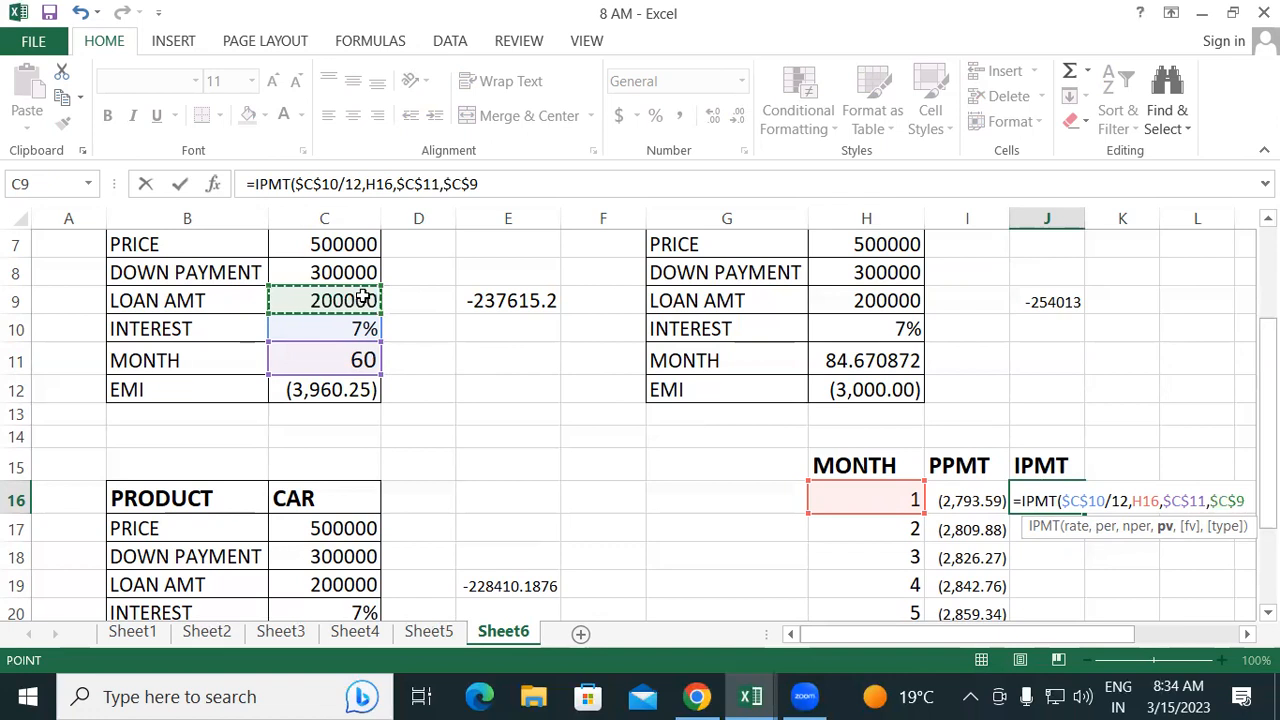
text(,)
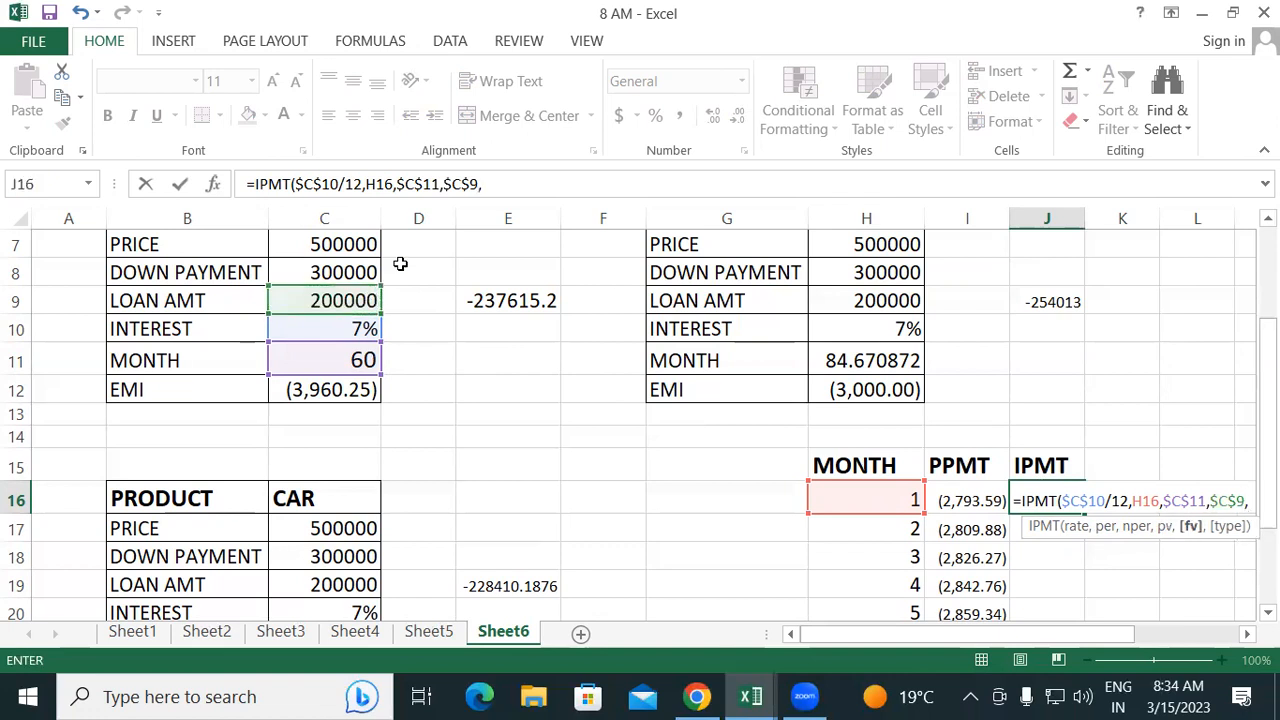
text(1))
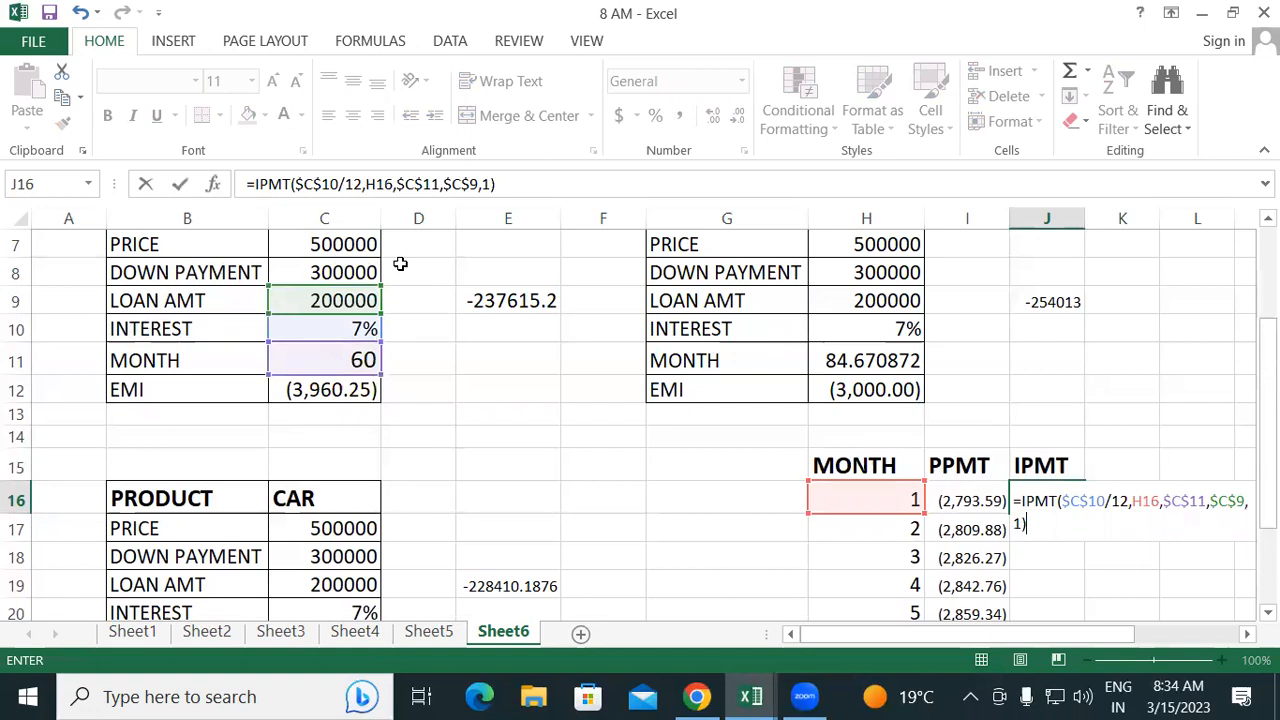
key(Return)
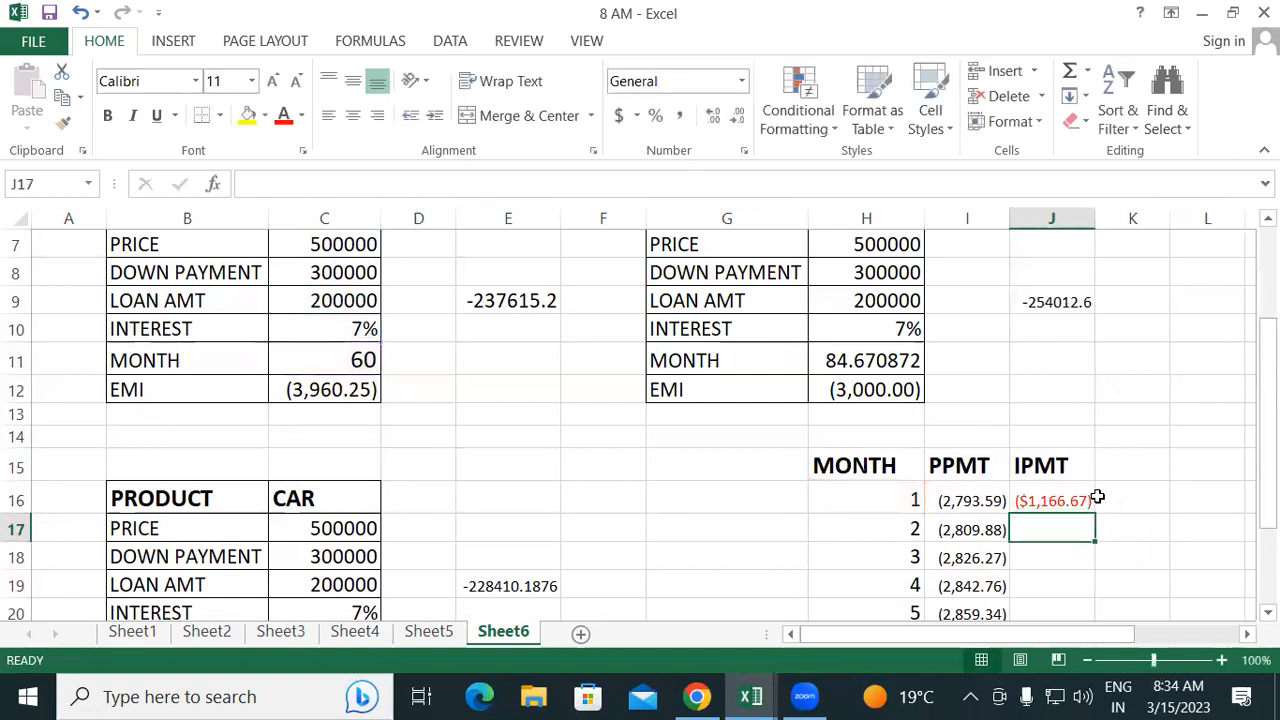
- Format J16 as a Number with black parenthesised negatives, and fill its IPMT formula down to month 10 in J25
click(1057, 503)
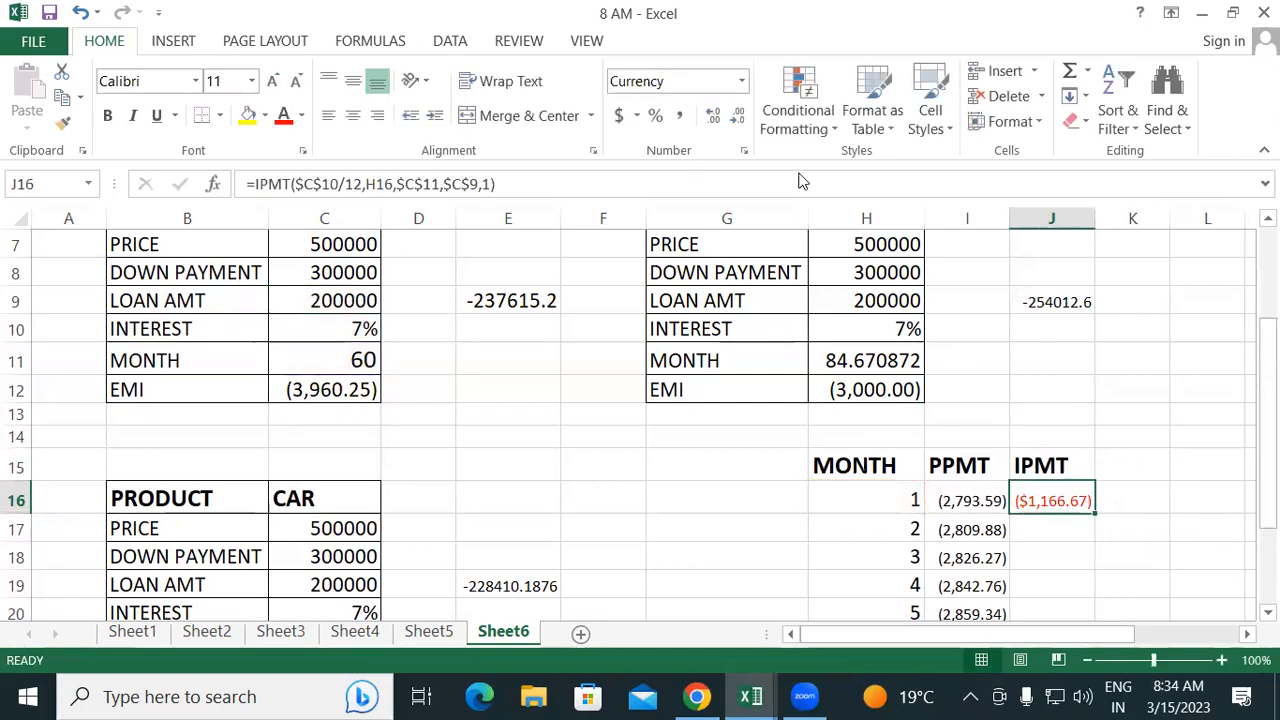
click(742, 153)
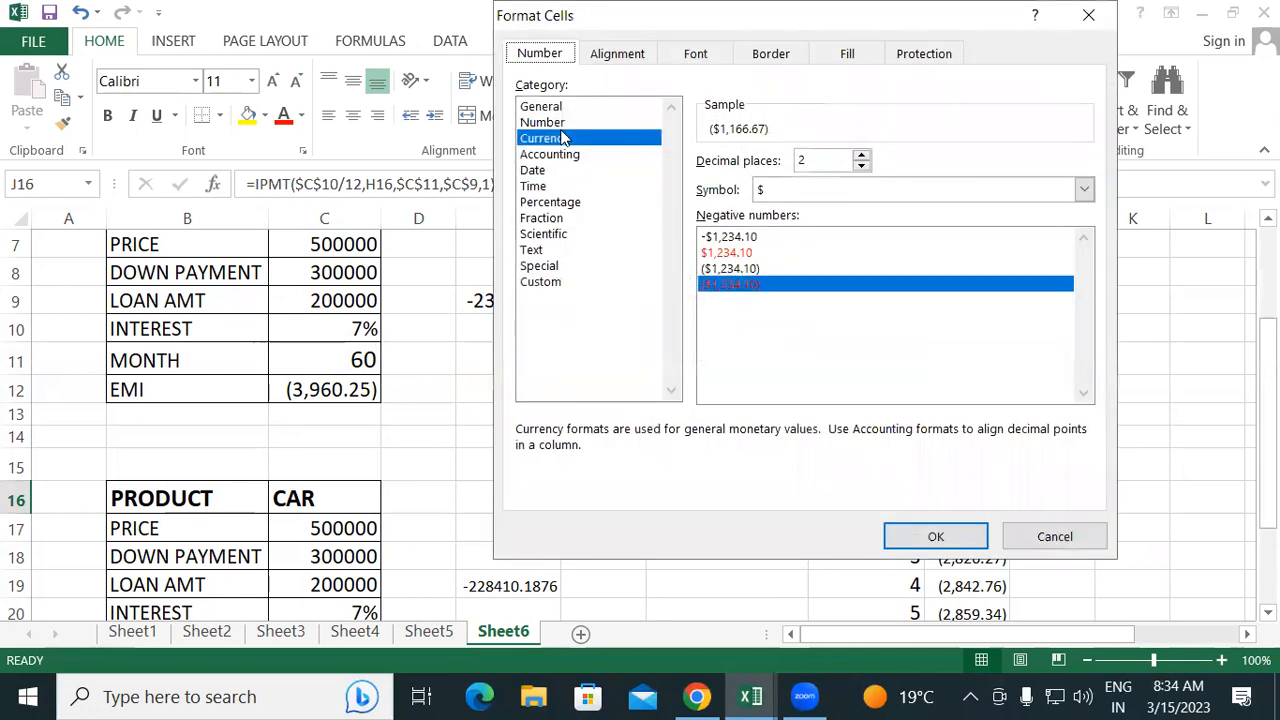
click(560, 122)
click(715, 268)
click(955, 537)
drag(1094, 512, 1074, 543)
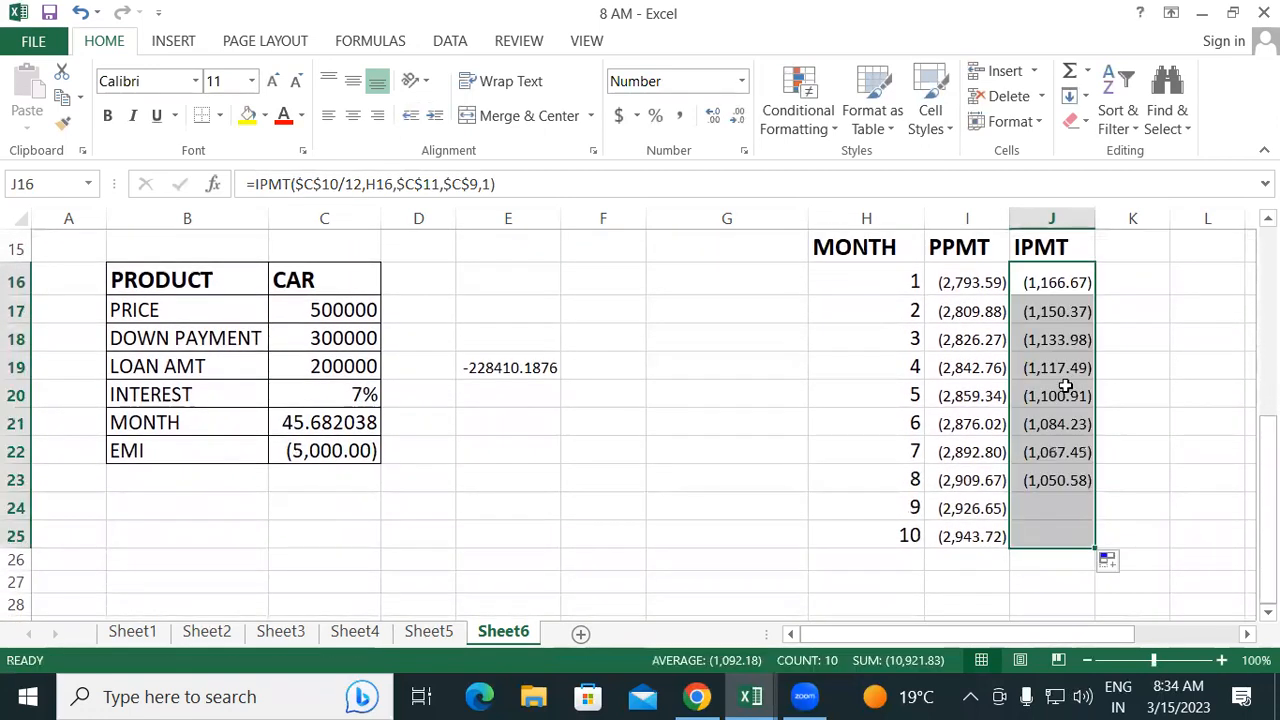
- Add month 1's principal and interest payments in K16 with the formula =I16+J16
click(1127, 270)
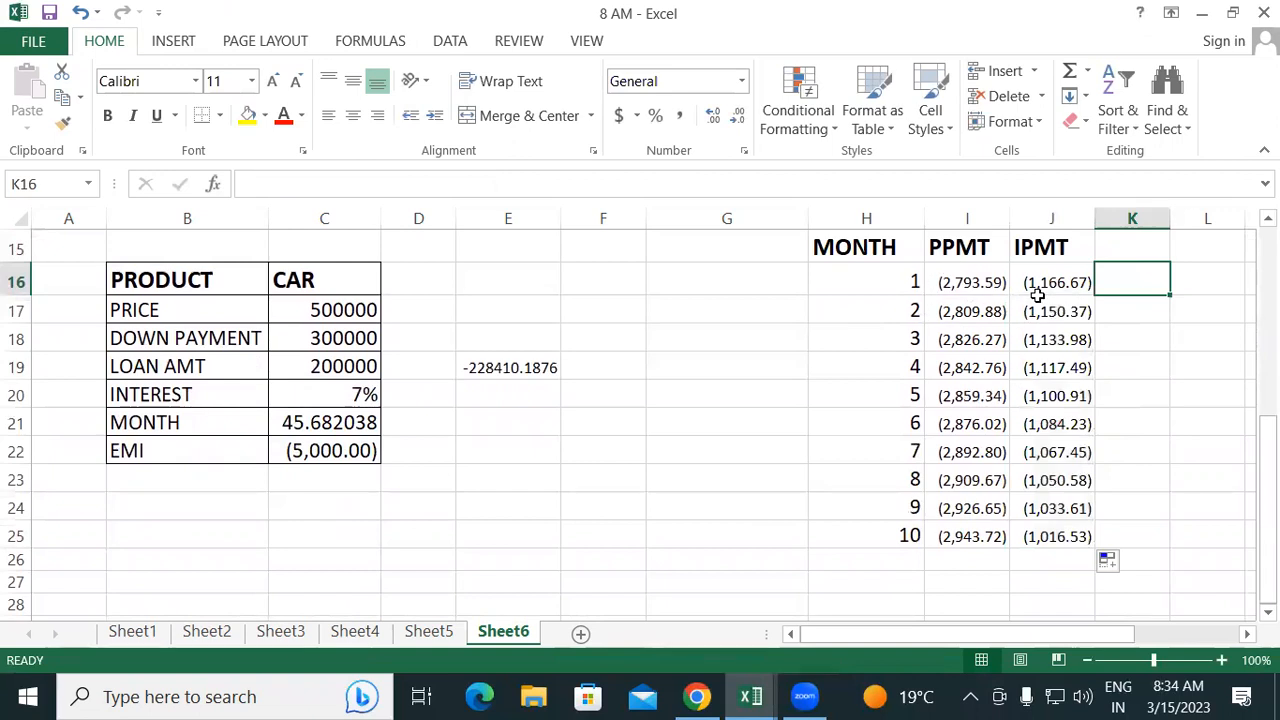
scroll(593, 460, up, 2)
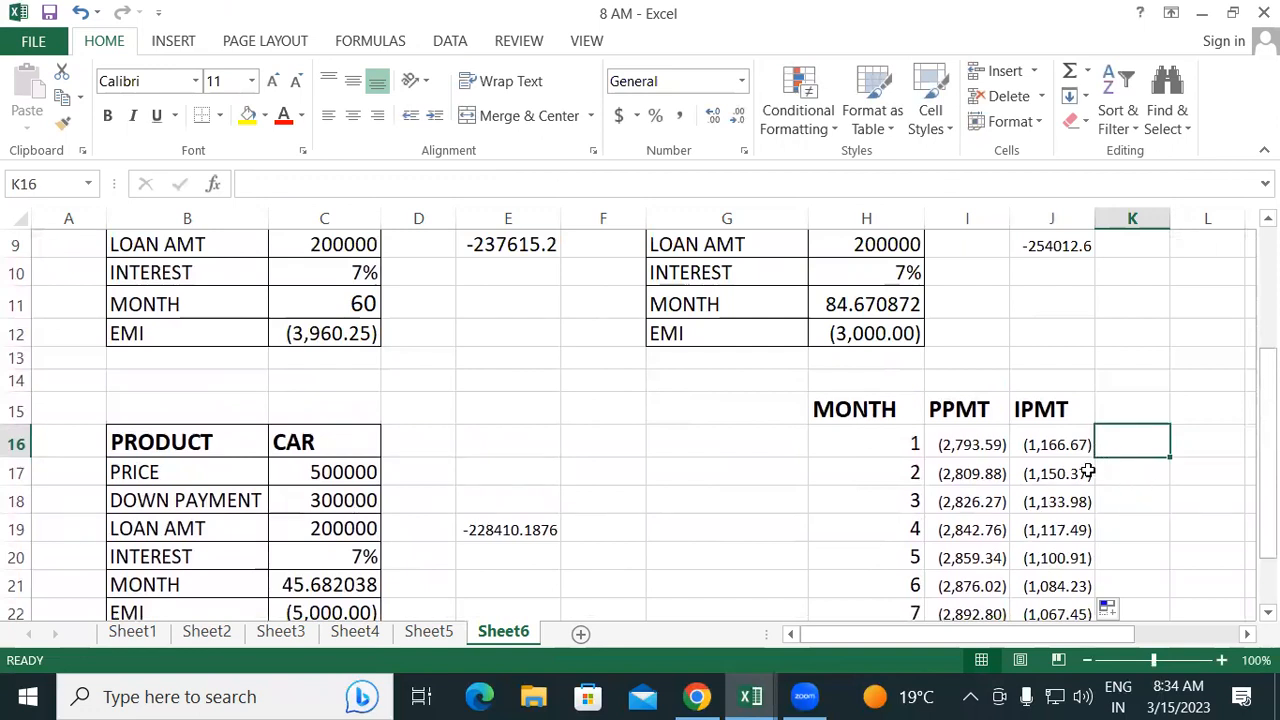
text(=)
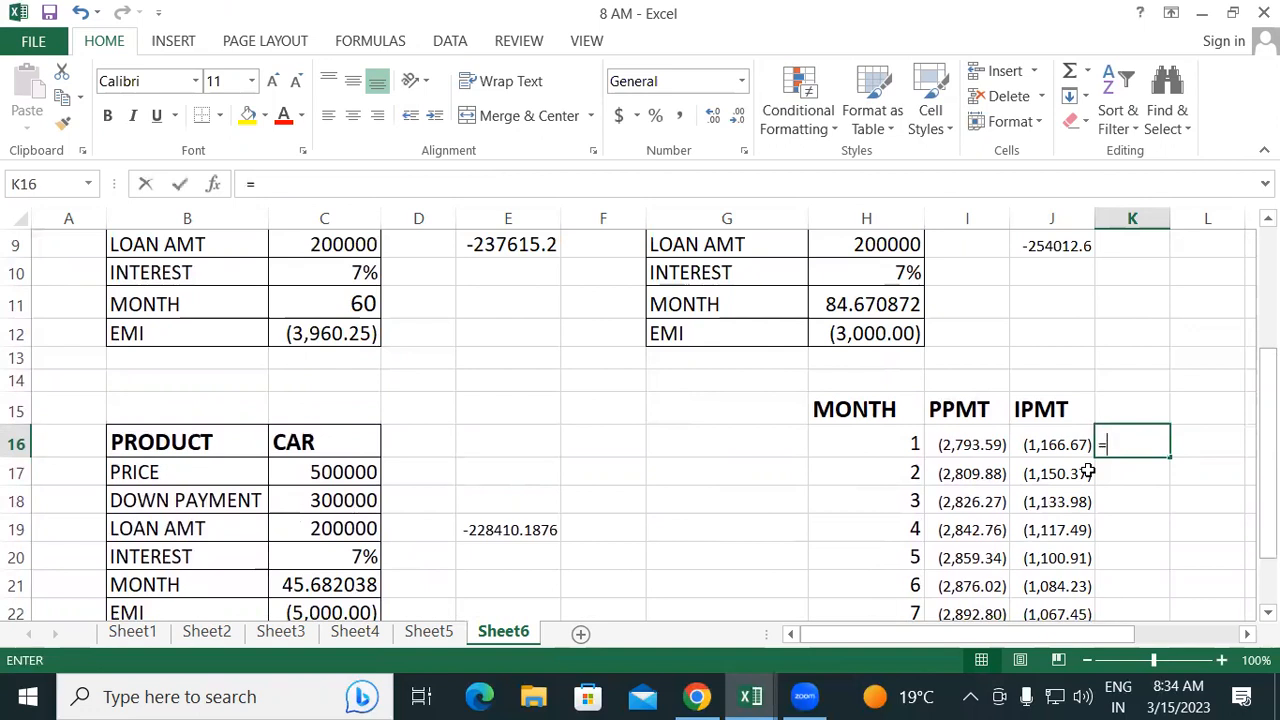
click(946, 447)
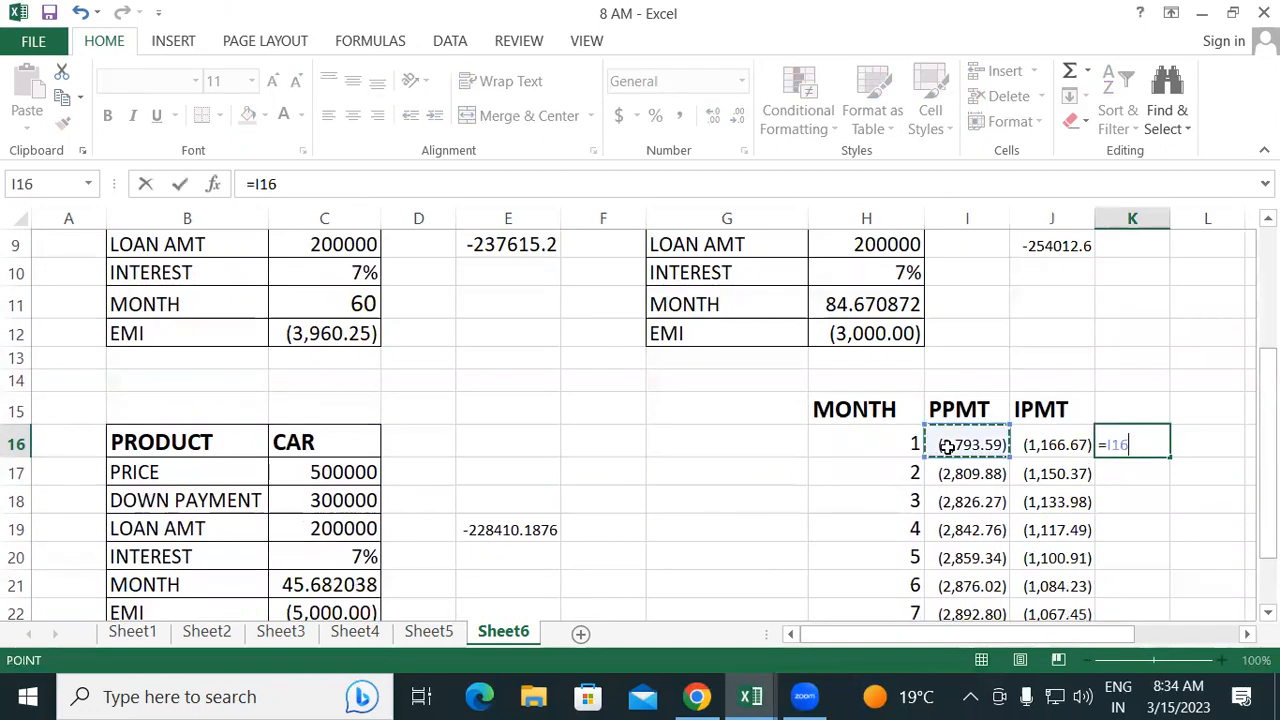
text(+)
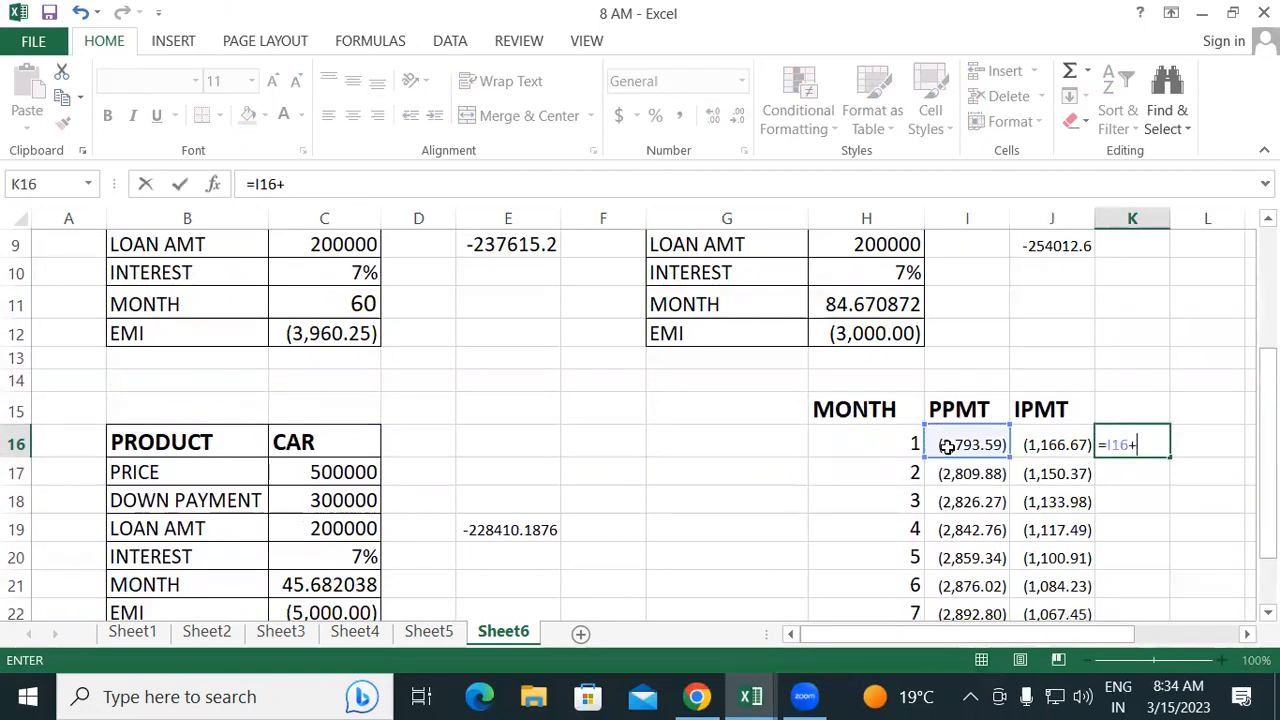
click(1076, 456)
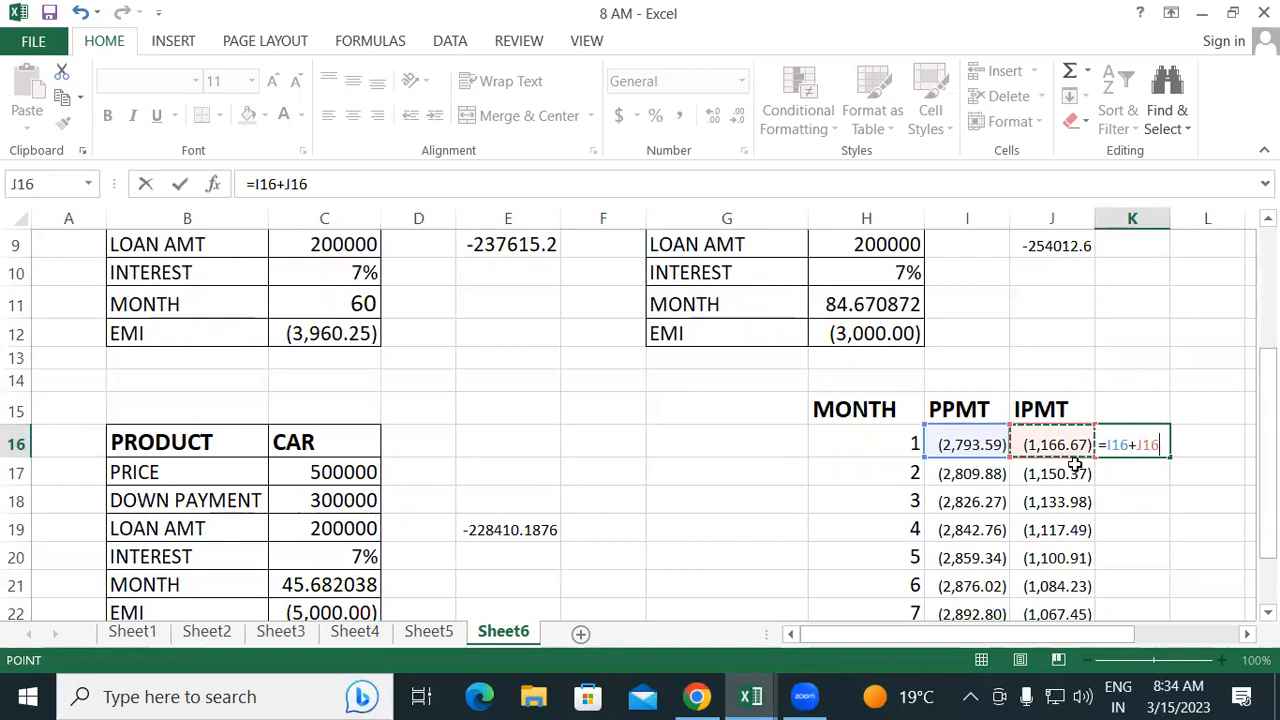
key(Return)
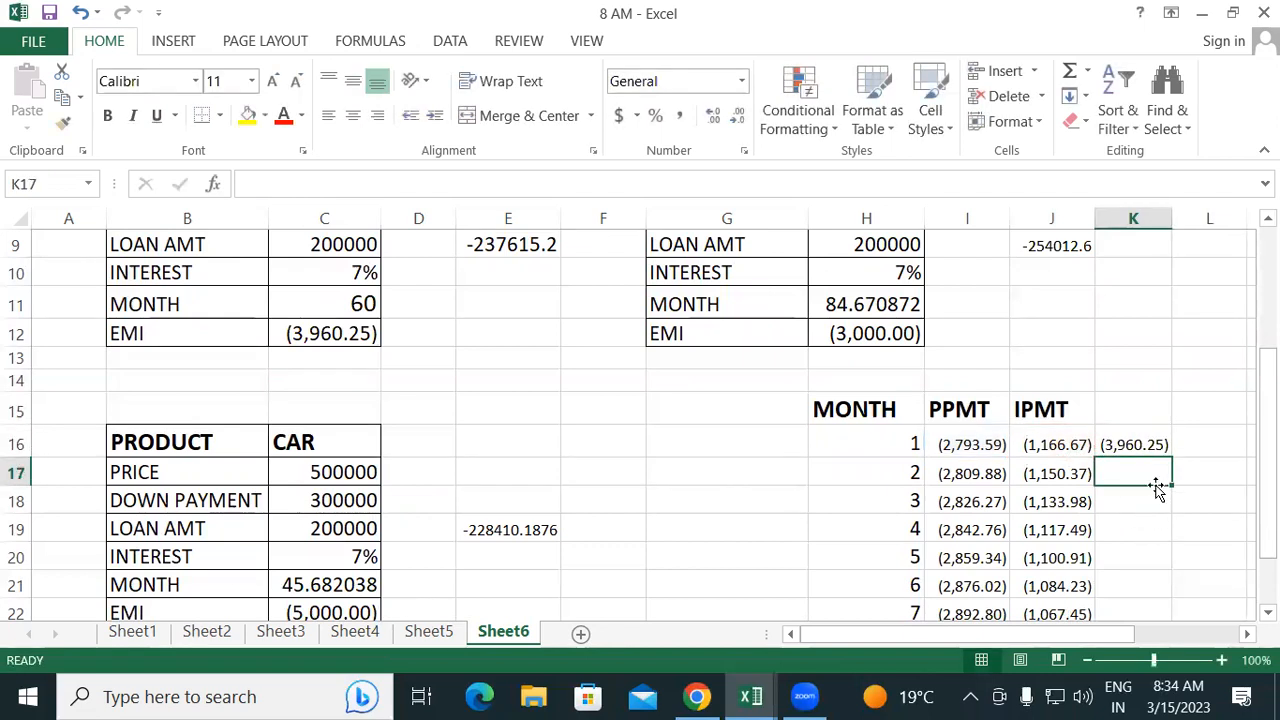
- Increase the font size of the payment sum in K16 to 14
click(1155, 446)
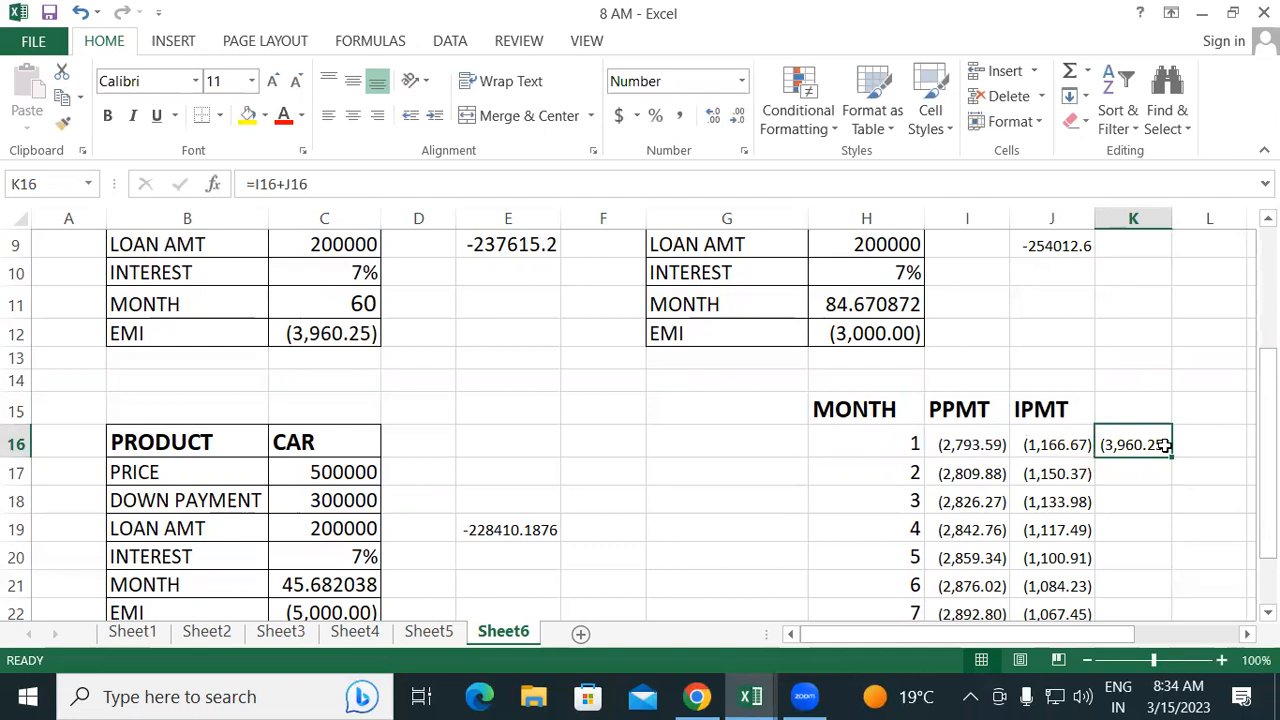
click(274, 84)
click(274, 84)
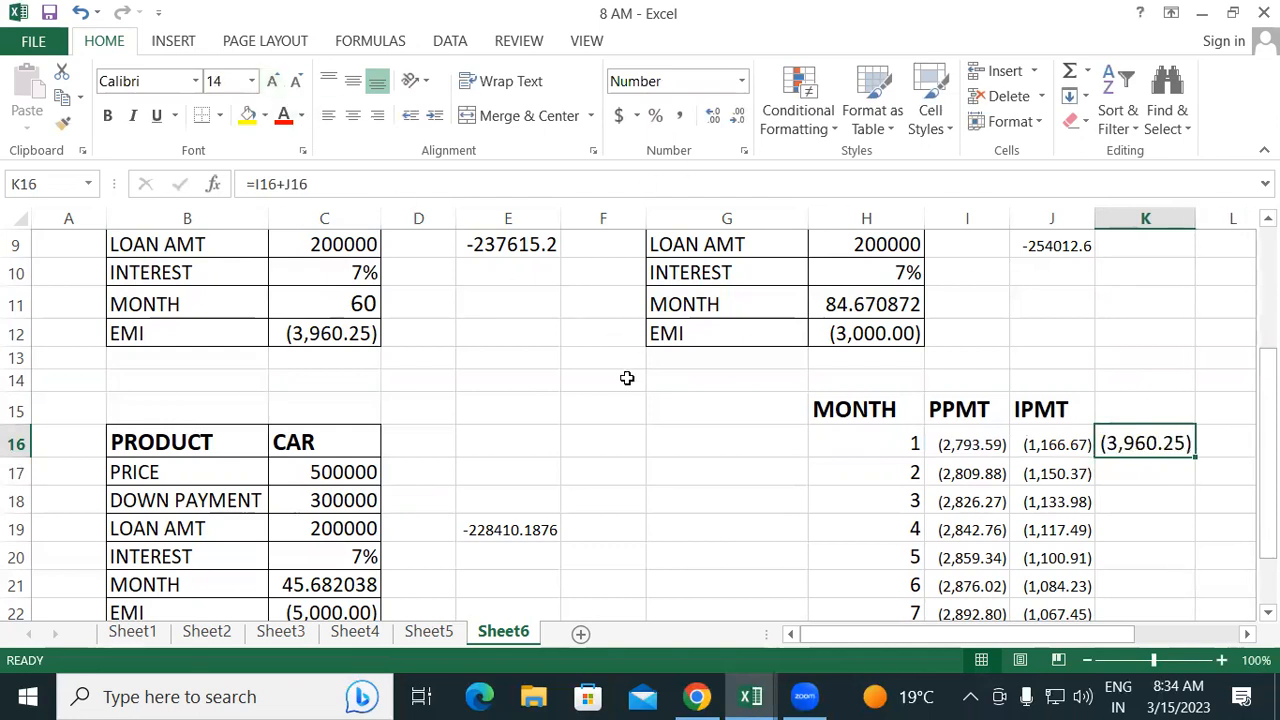
- Check the first table's EMI against the month 1 sum, and review the PPMT values for months 1 to 3
click(335, 338)
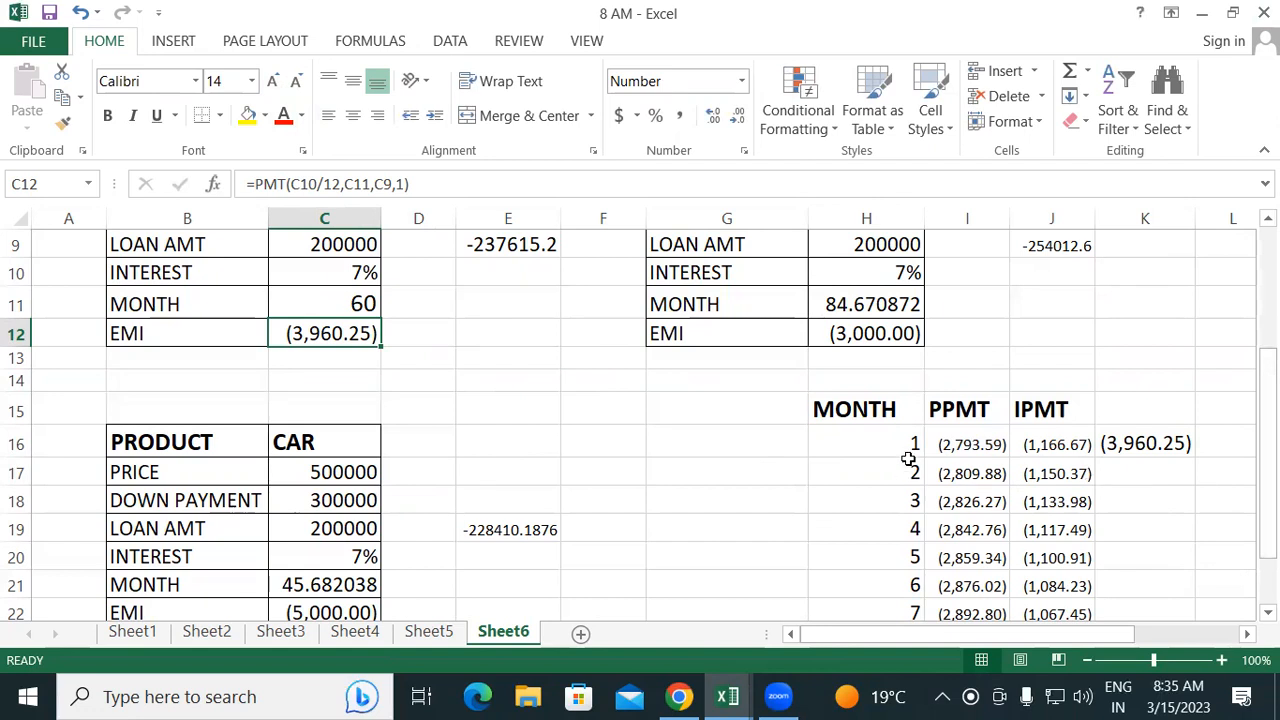
click(953, 446)
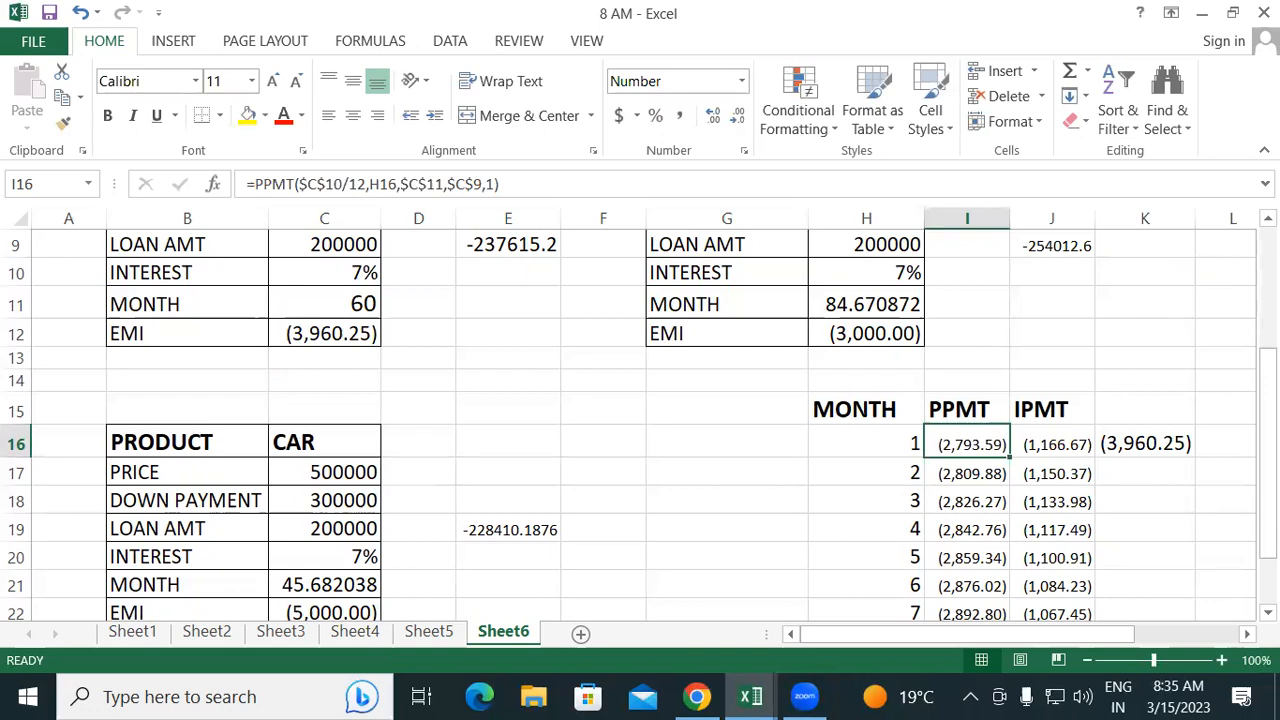
drag(1268, 388, 1268, 418)
click(958, 418)
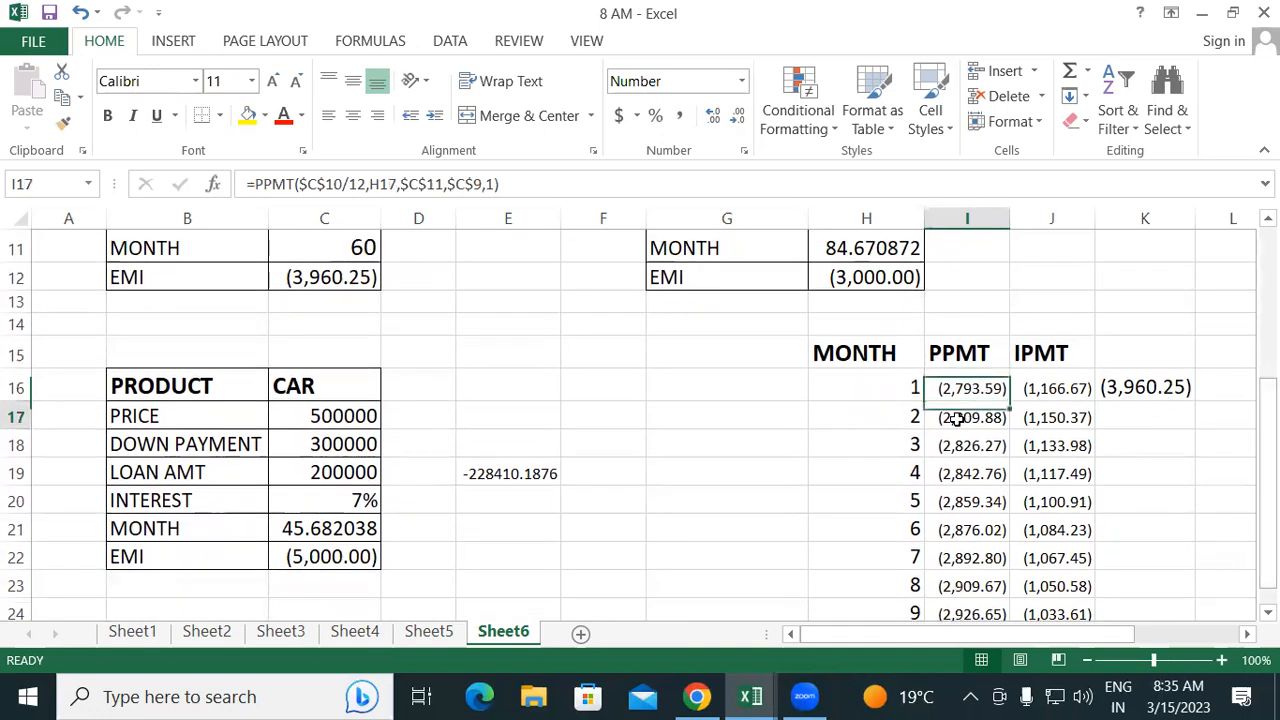
click(960, 447)
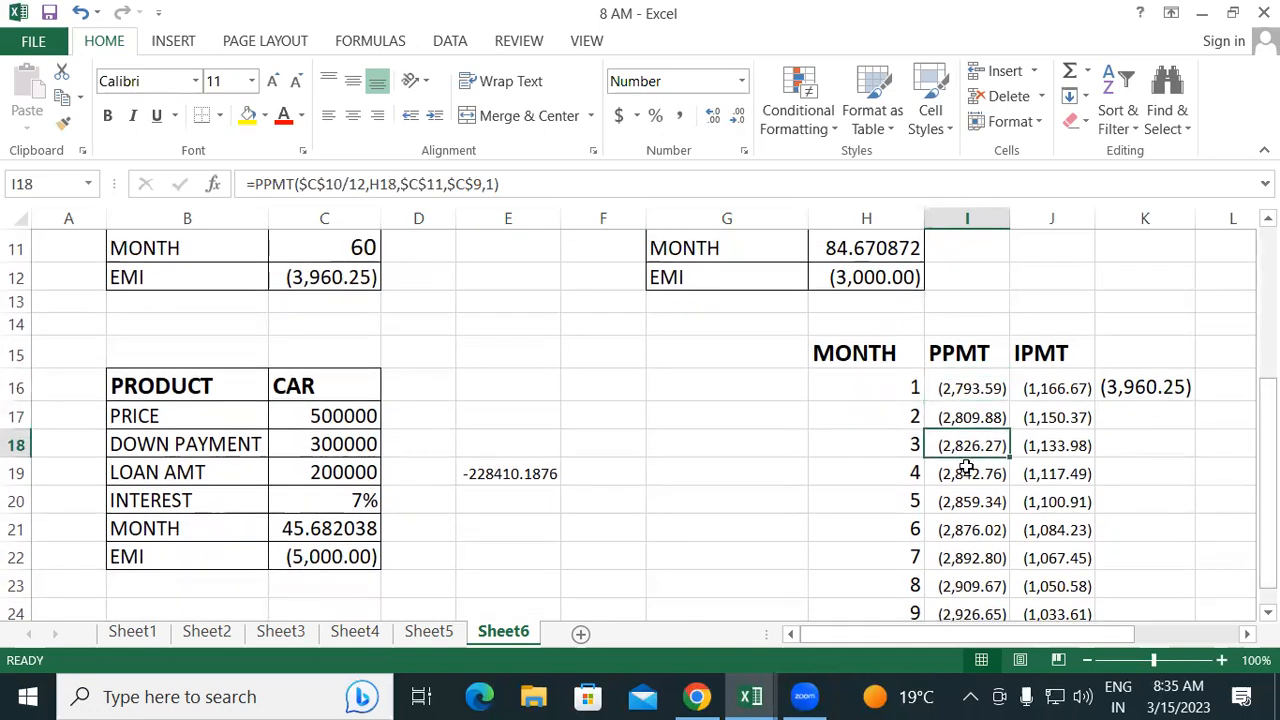
- Review the PPMT values for months 4 and 5 and the IPMT values for months 1 to 6
click(972, 476)
click(976, 496)
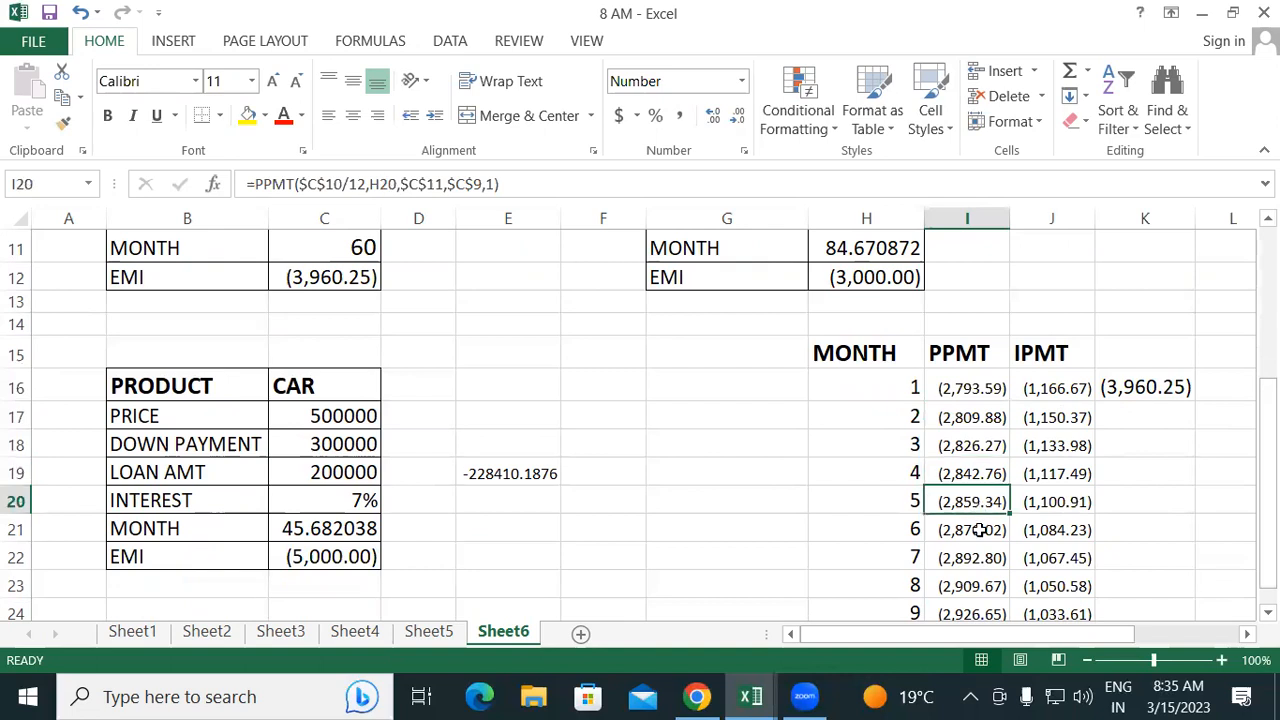
click(1058, 392)
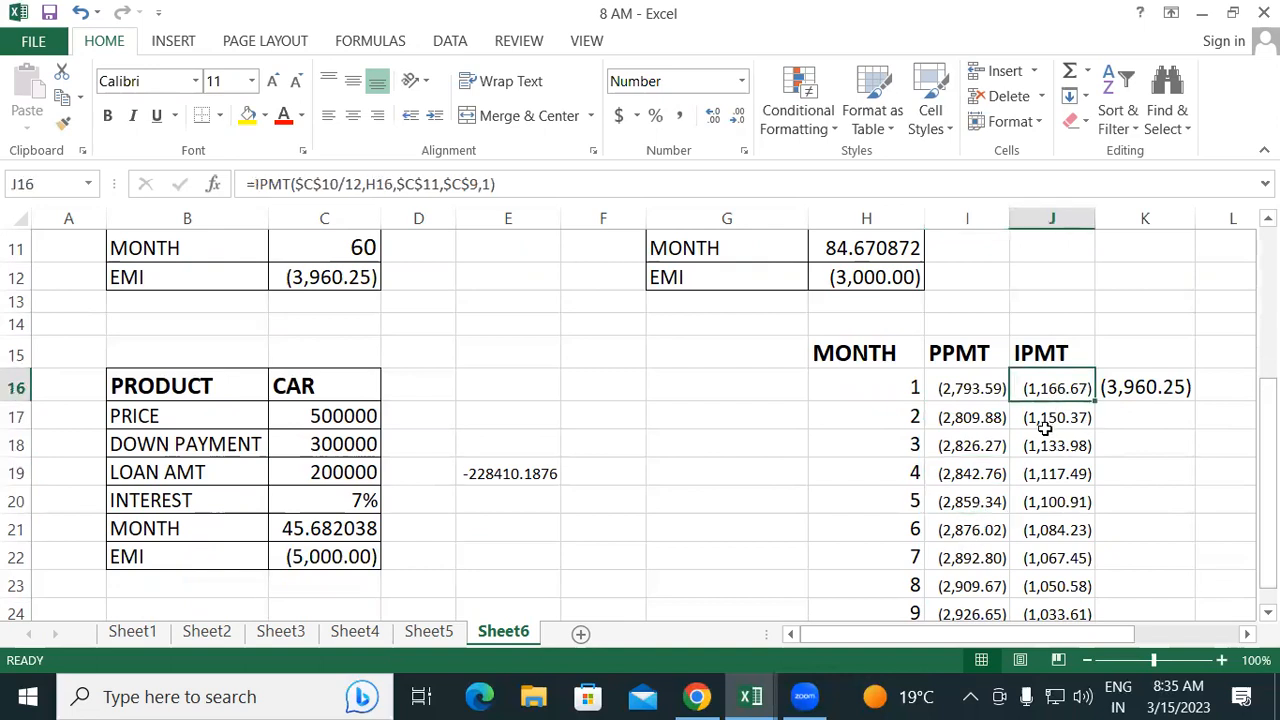
click(1050, 426)
click(1036, 449)
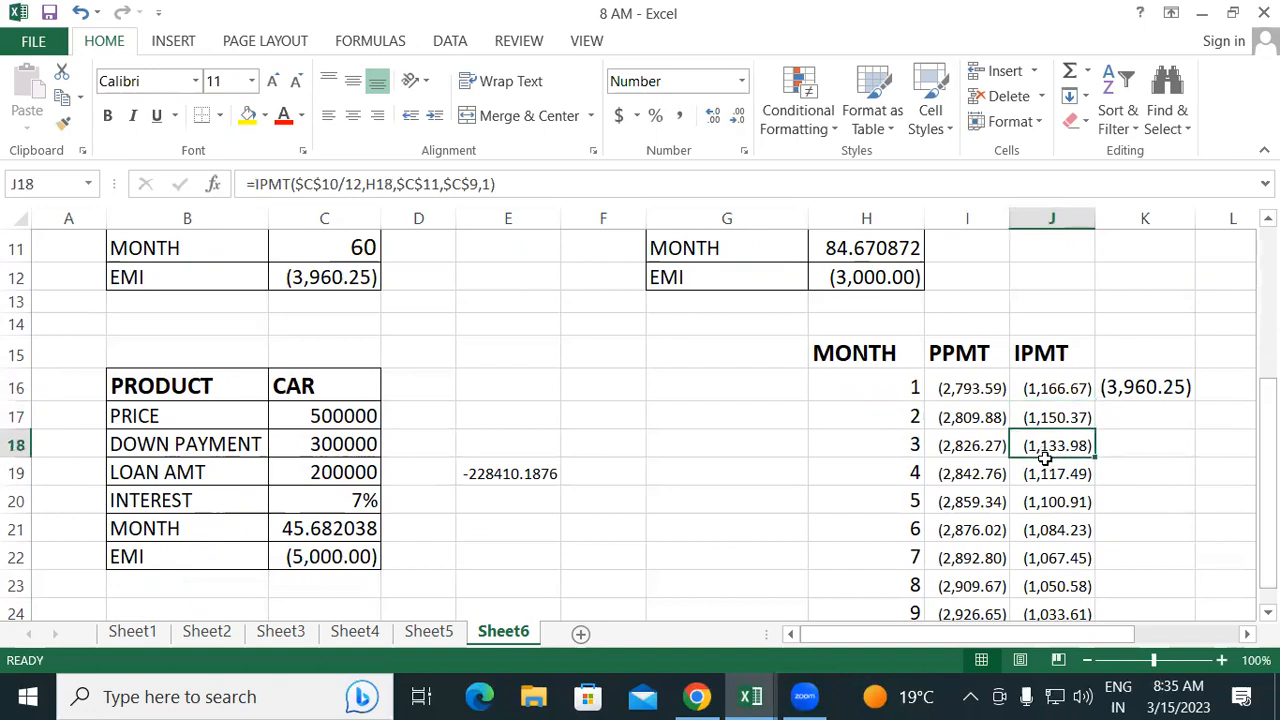
click(1040, 474)
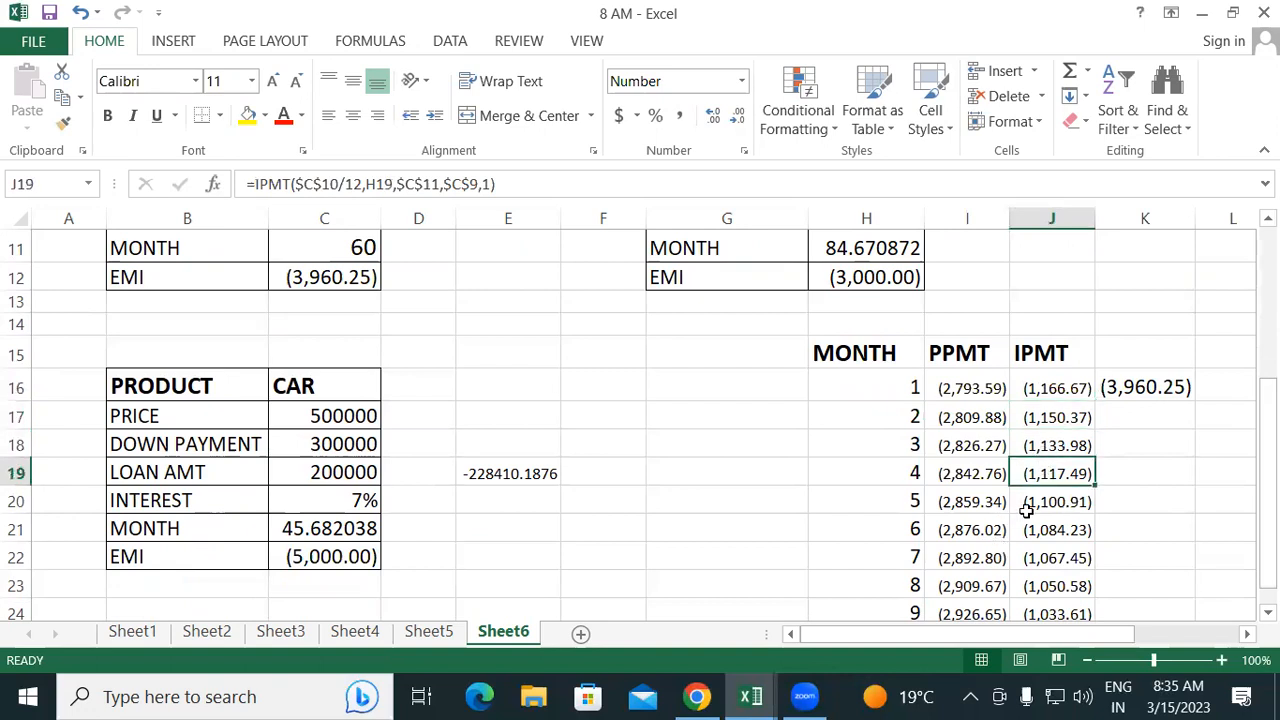
click(1026, 508)
click(1040, 537)
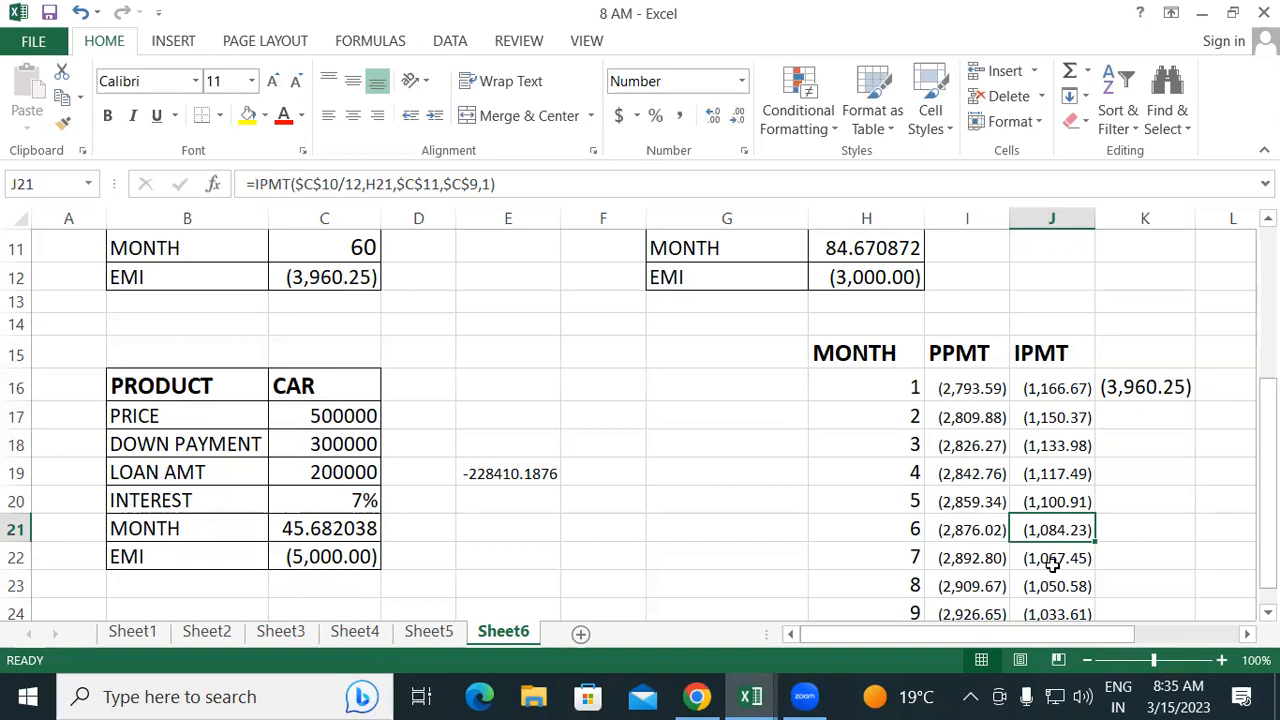
- Try filling the payment sum in K16 down to month 10 in K25, and undo the fill
click(1160, 375)
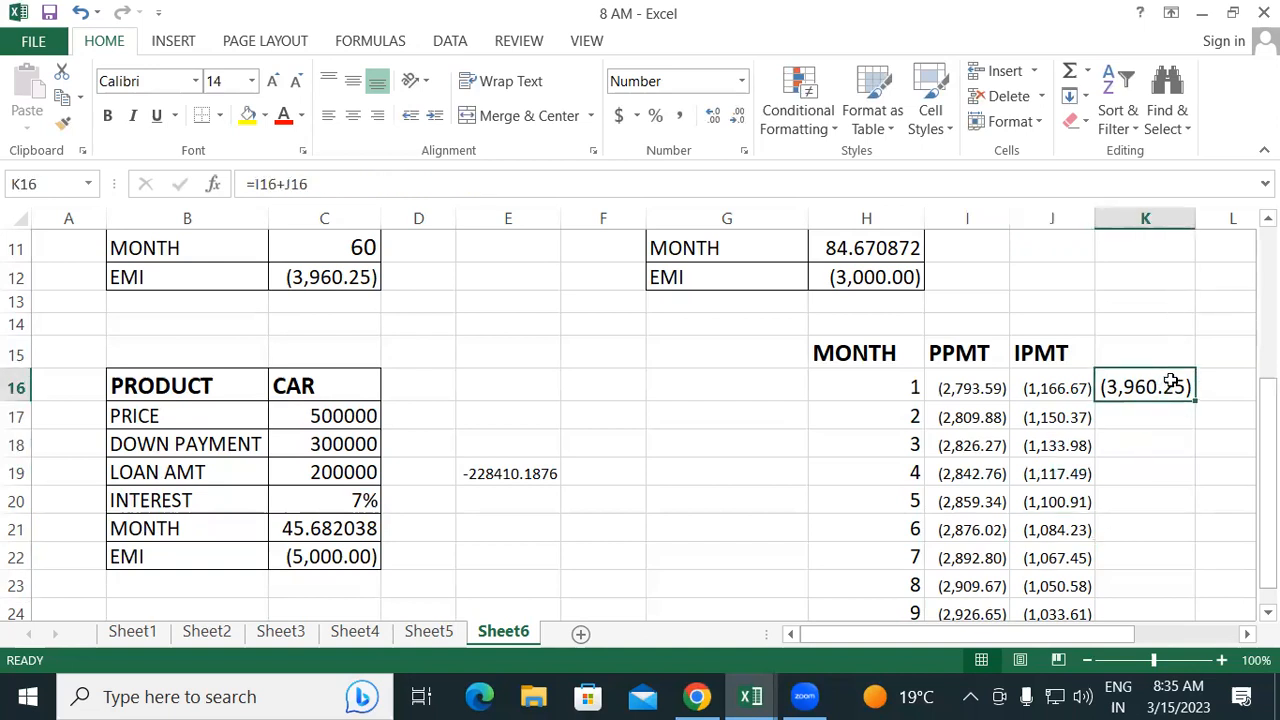
drag(1194, 399, 1143, 543)
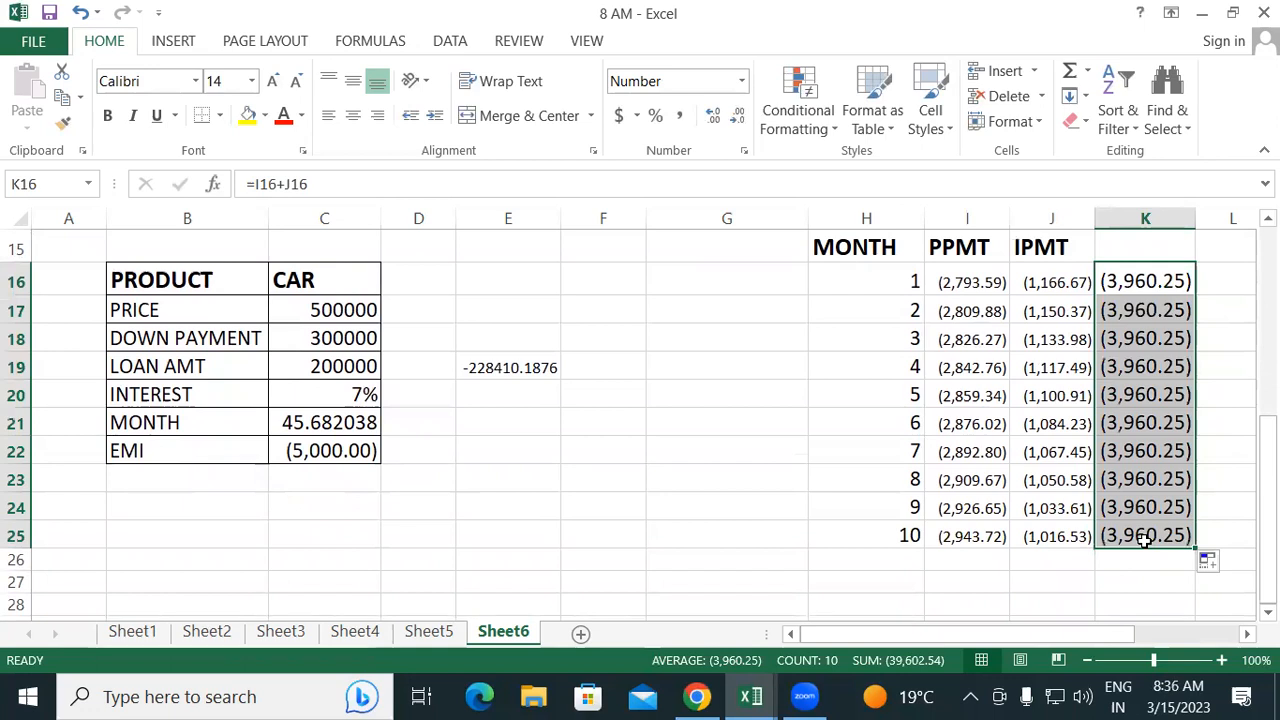
key(ctrl+z)
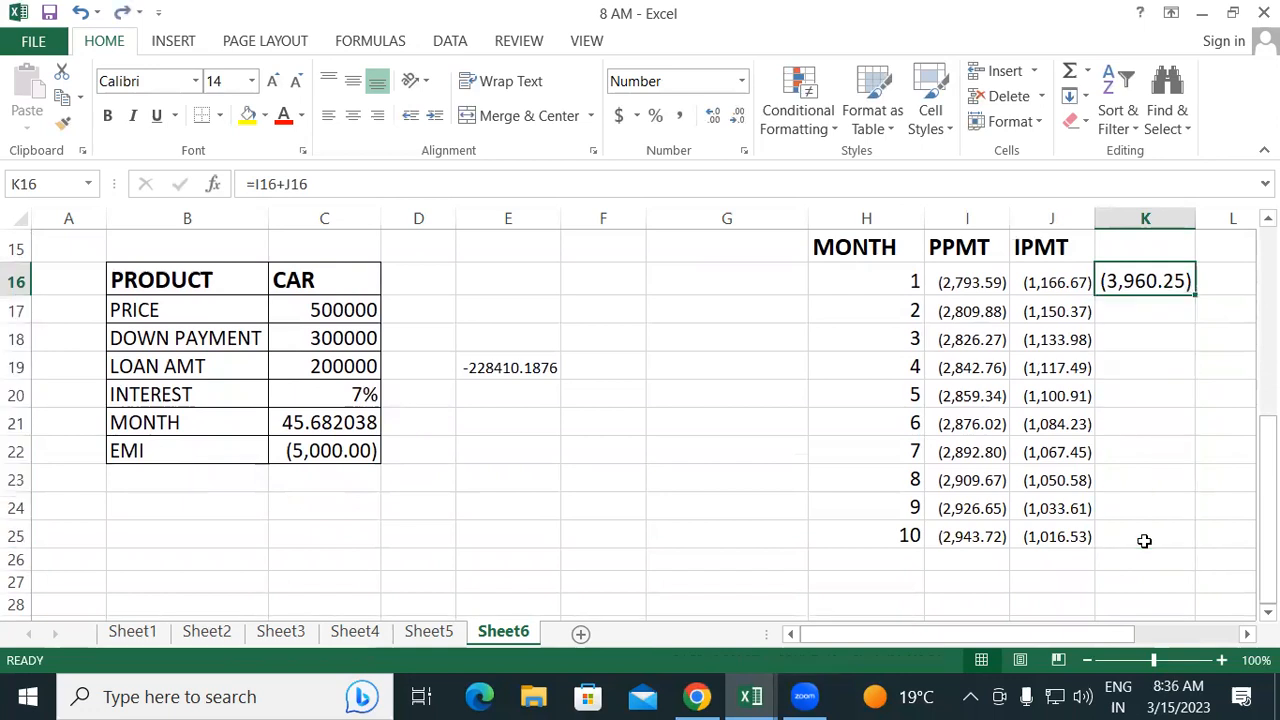
- Add month 8's principal and interest payments in K23 with the formula =I23+J23
click(1118, 470)
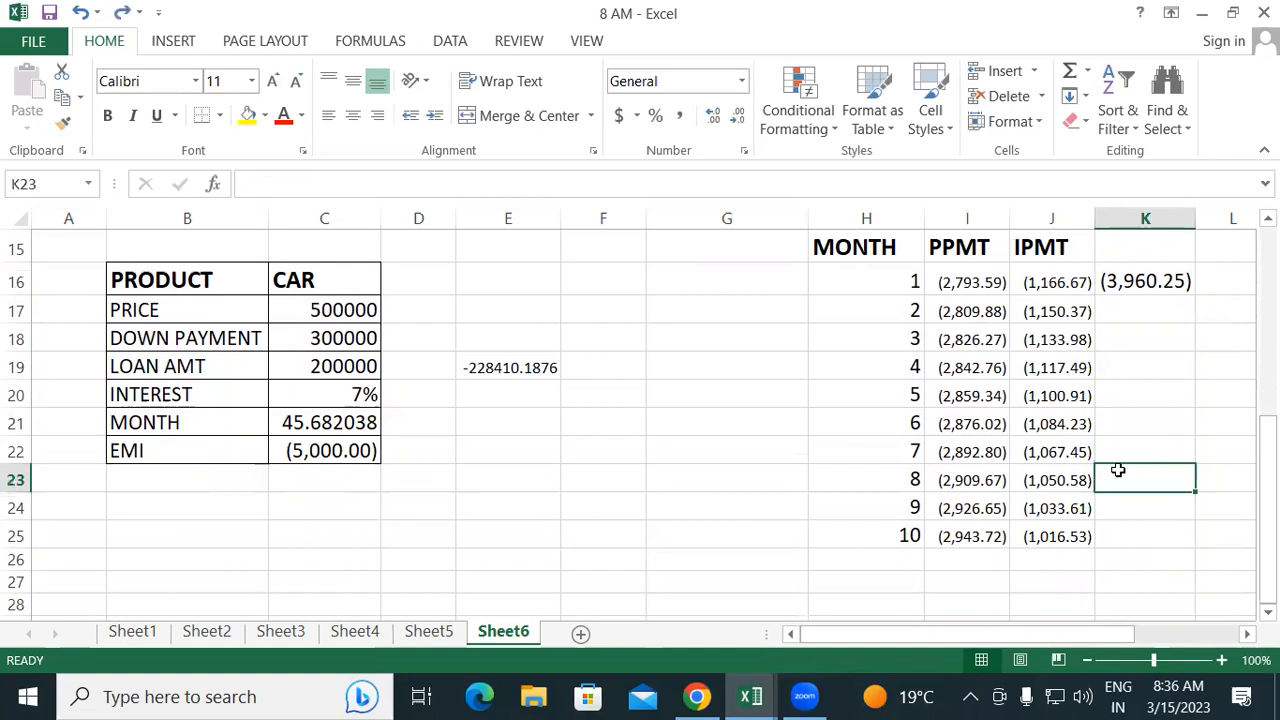
text(=)
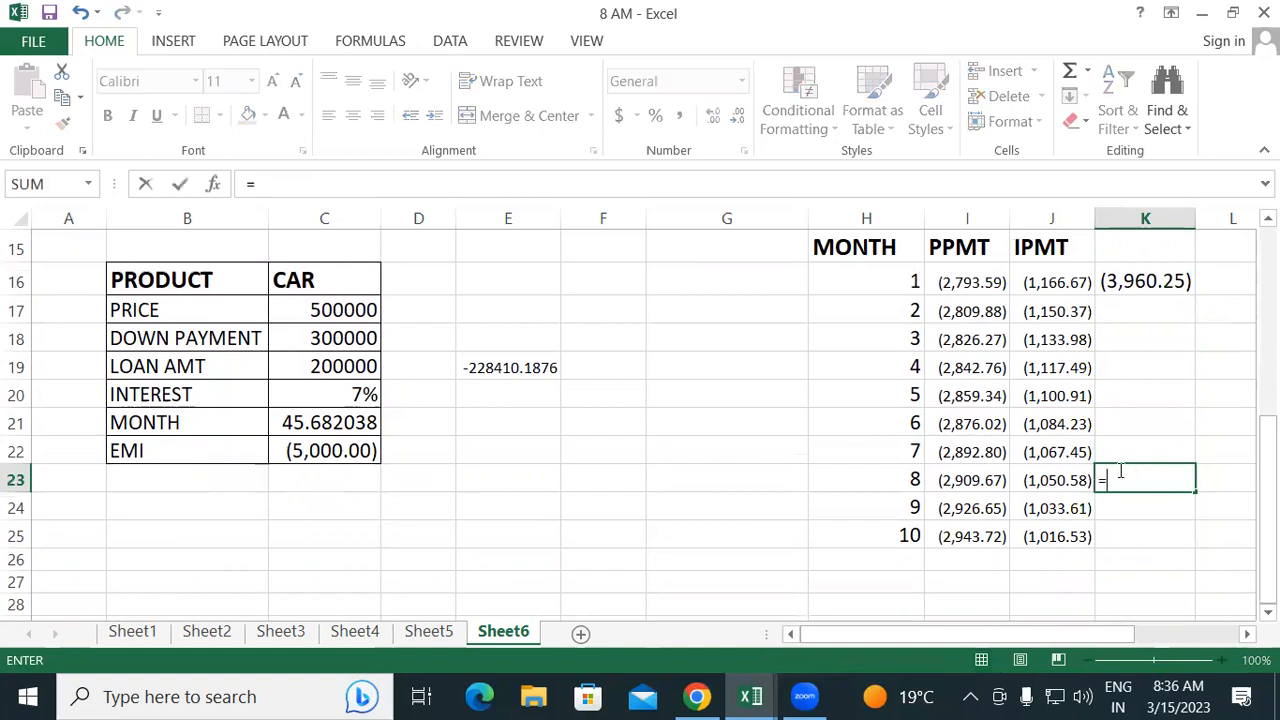
click(1000, 481)
text(+)
click(1045, 484)
key(Return)
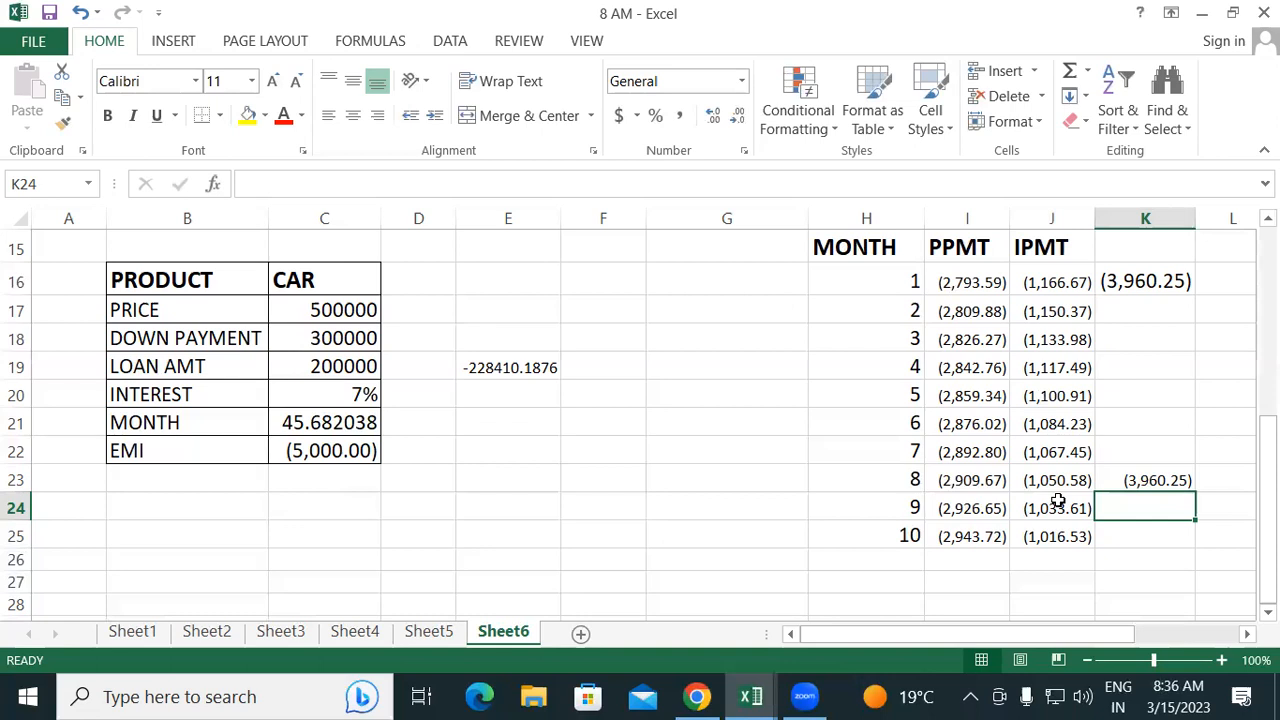
- Clear all PPMT, IPMT and payment sum entries in I16:K26, keeping the headings and month numbers
drag(955, 280, 1142, 552)
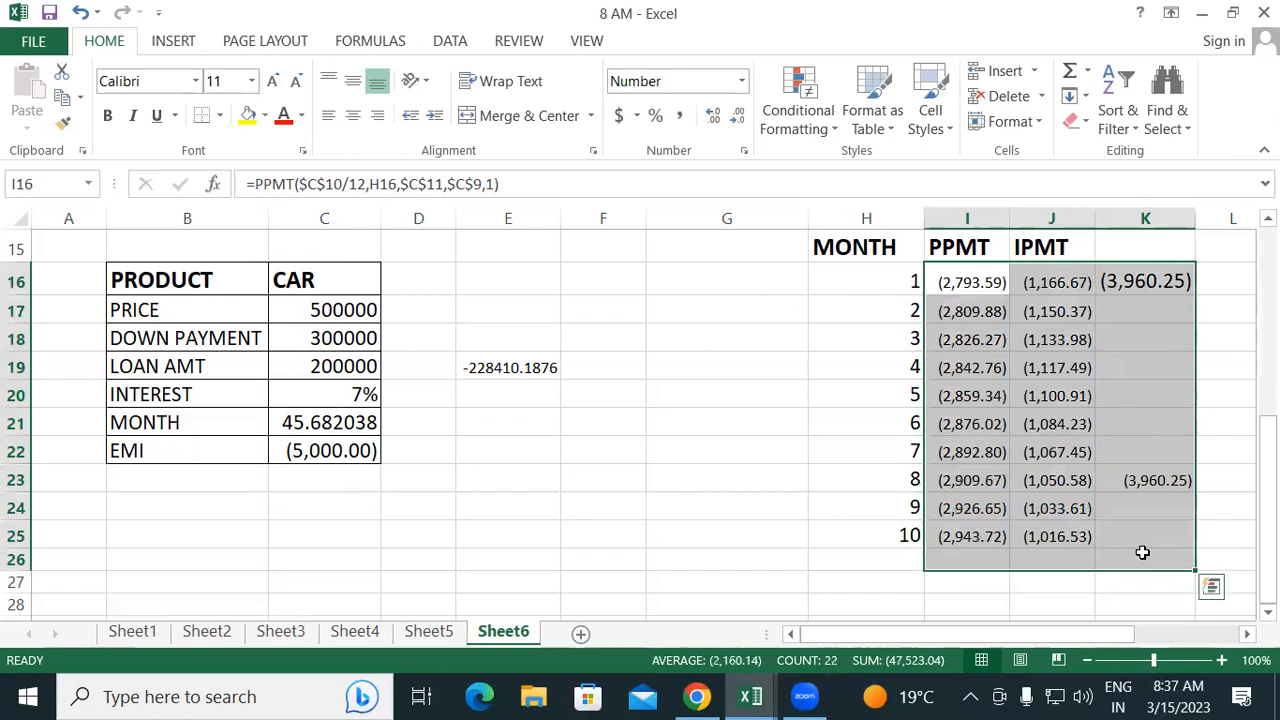
key(Delete)
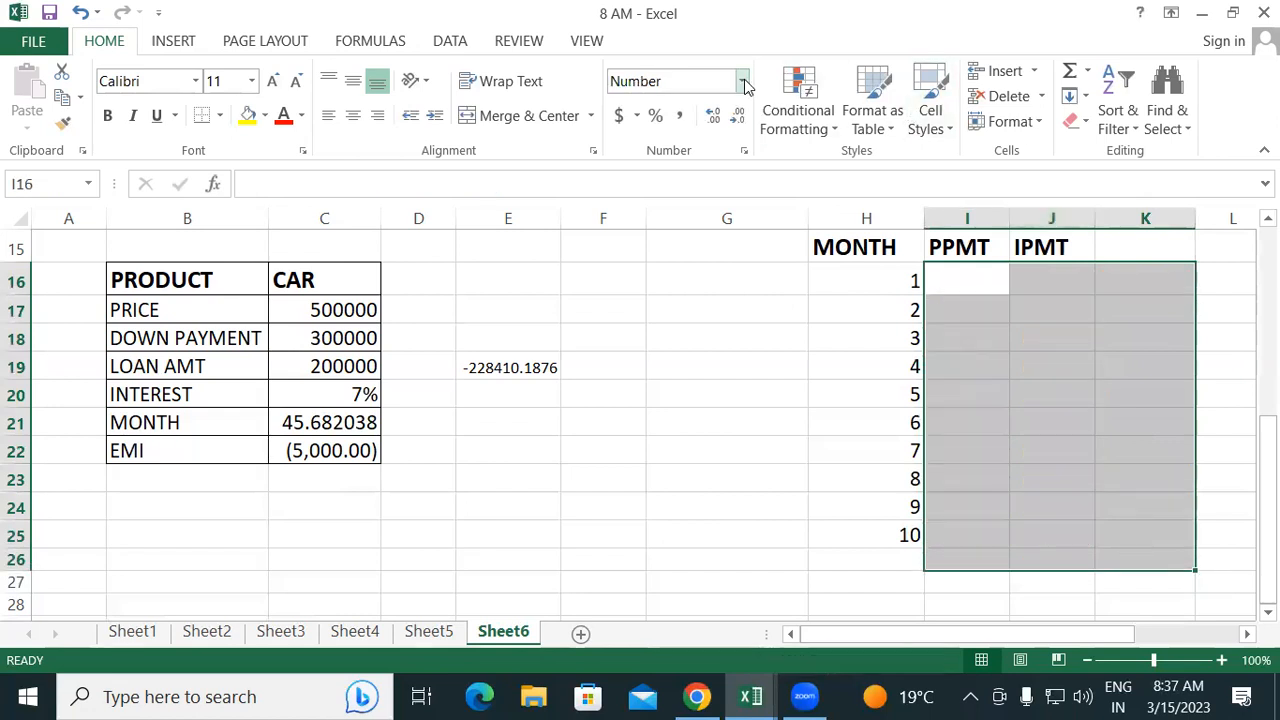
click(834, 366)
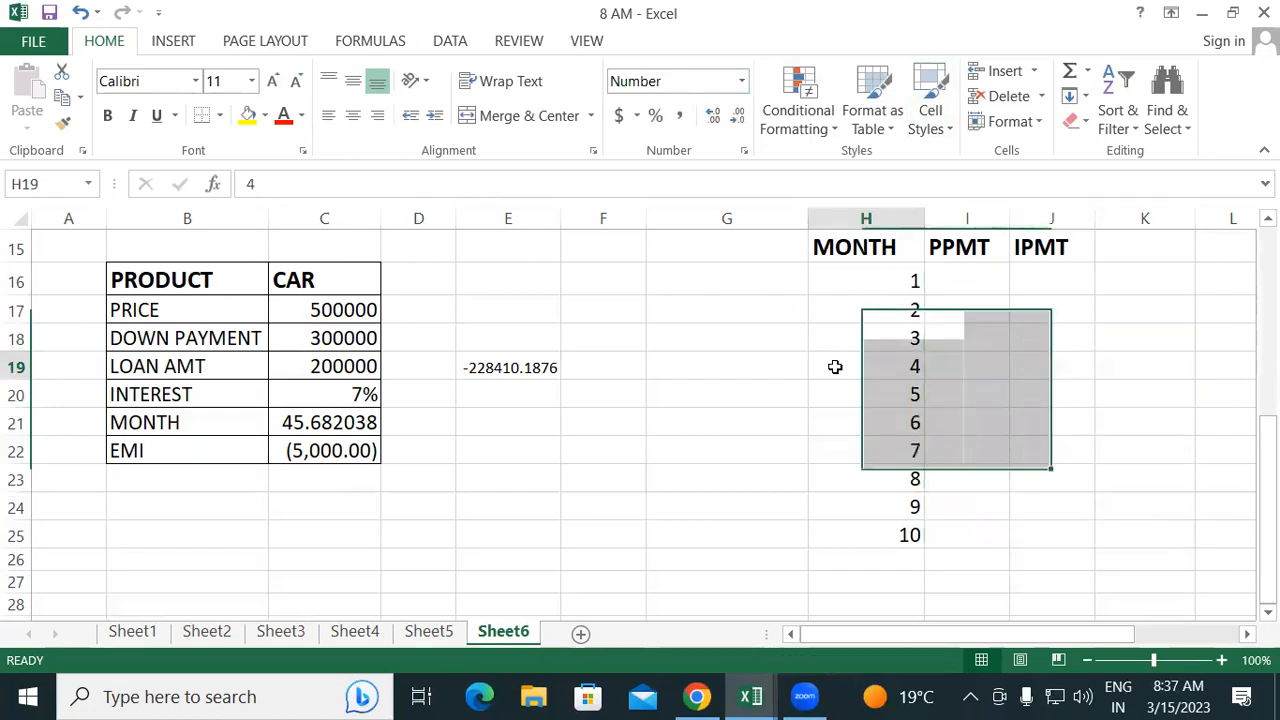
- Begin a PPMT formula in I16 with $C$10/12 as the rate and H16 as the period
click(966, 279)
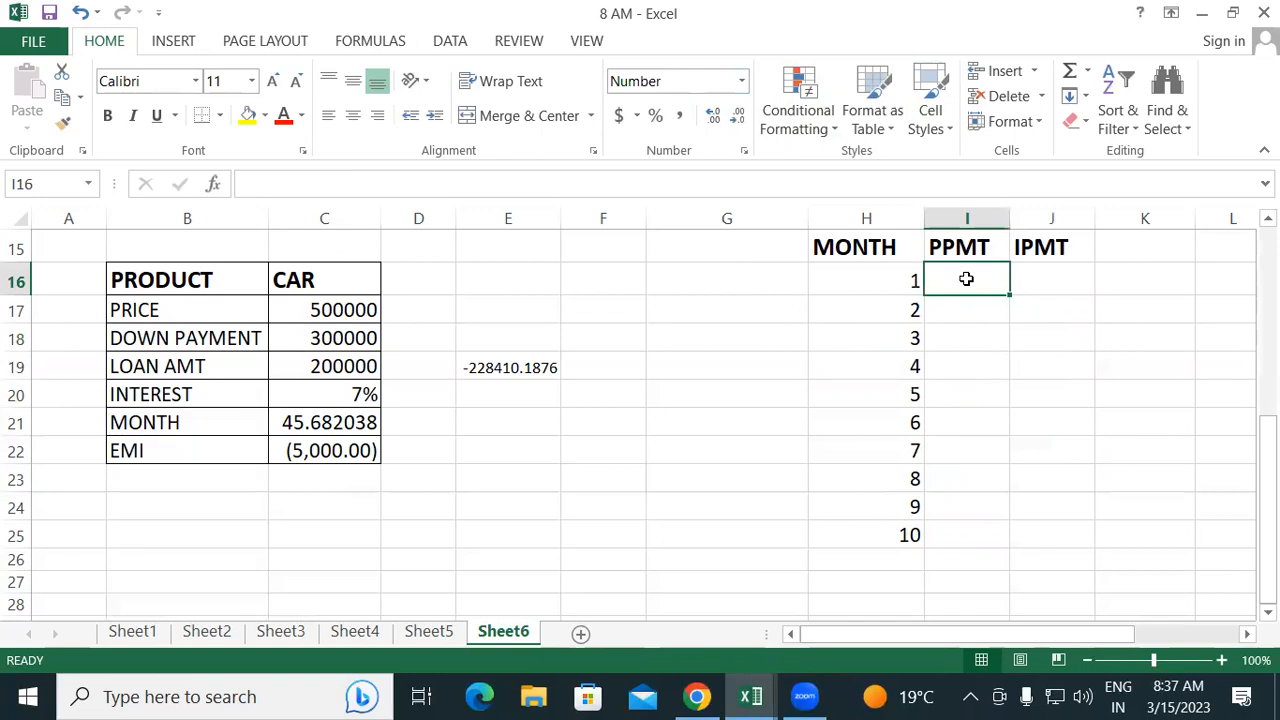
text(=PPMT)
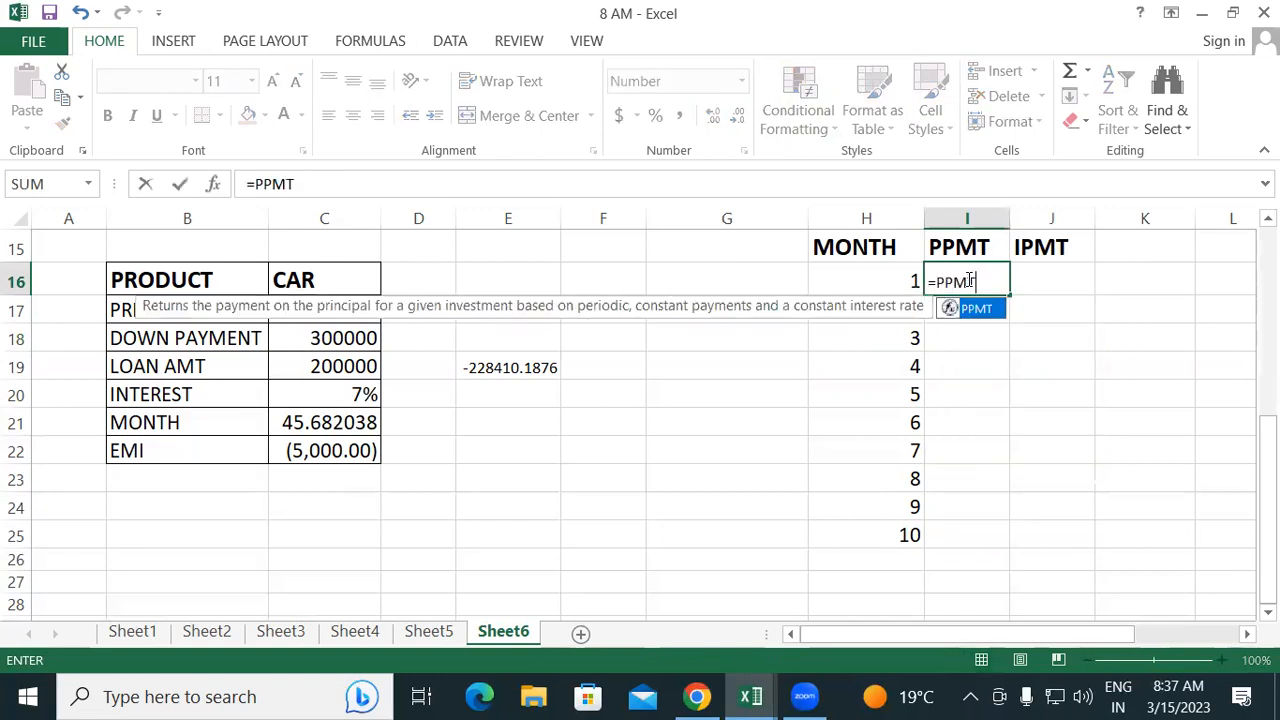
key(Tab)
scroll(824, 477, up, 2)
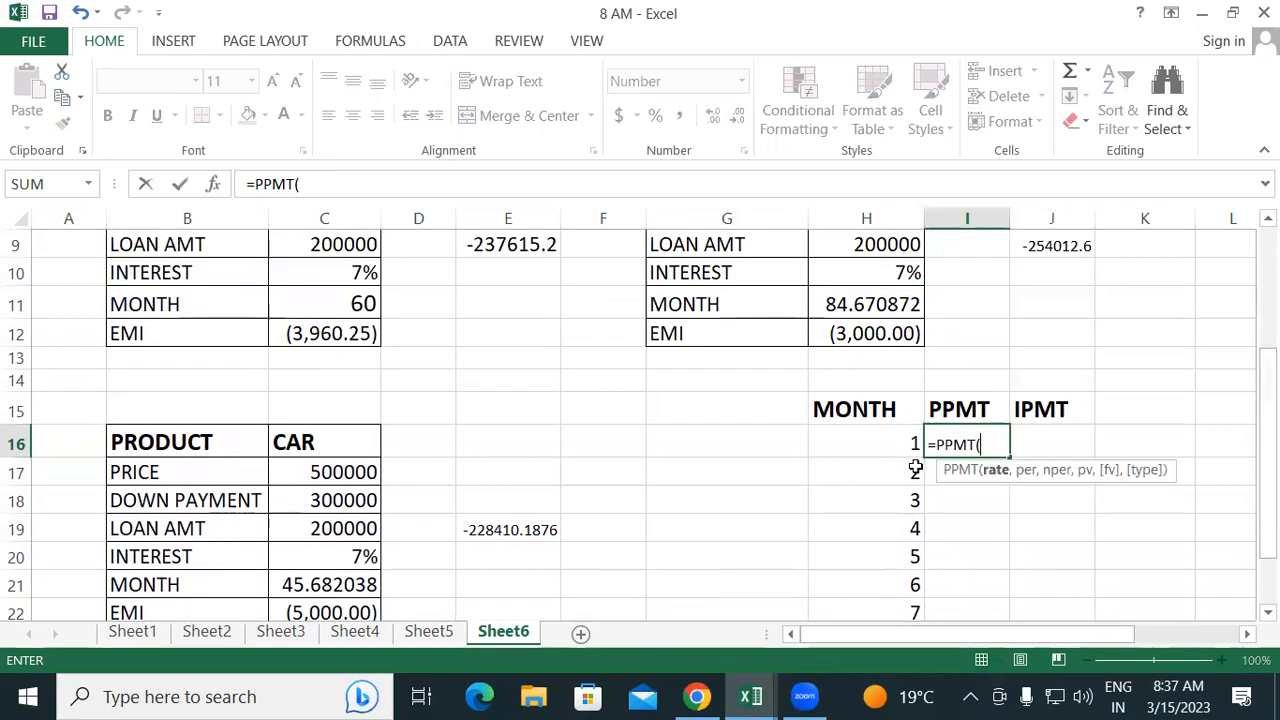
click(350, 271)
key(F4)
text(/12)
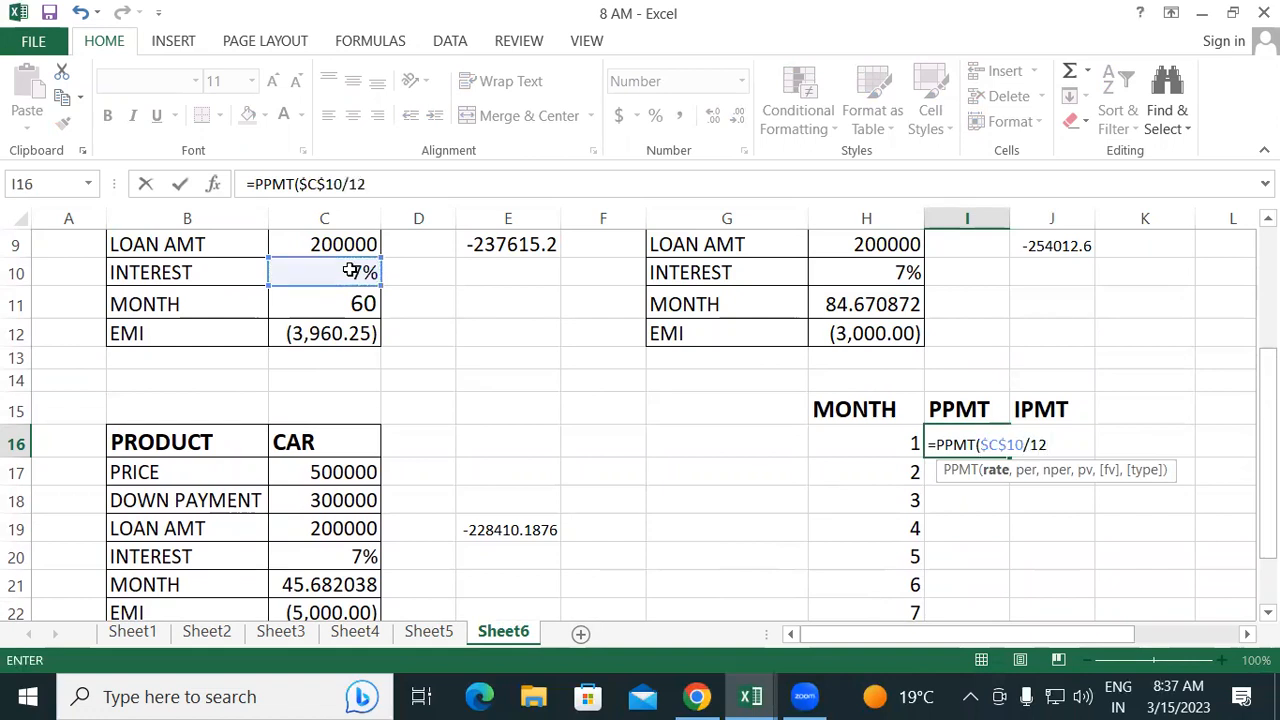
text(,)
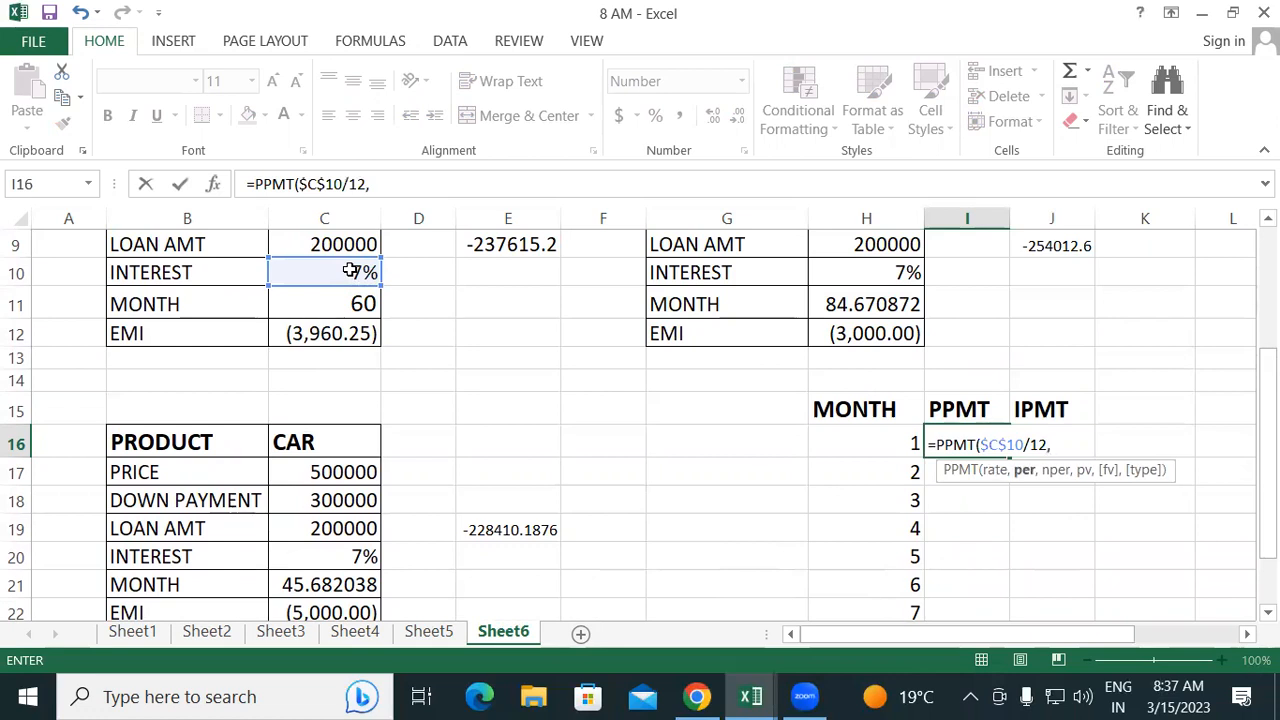
click(857, 435)
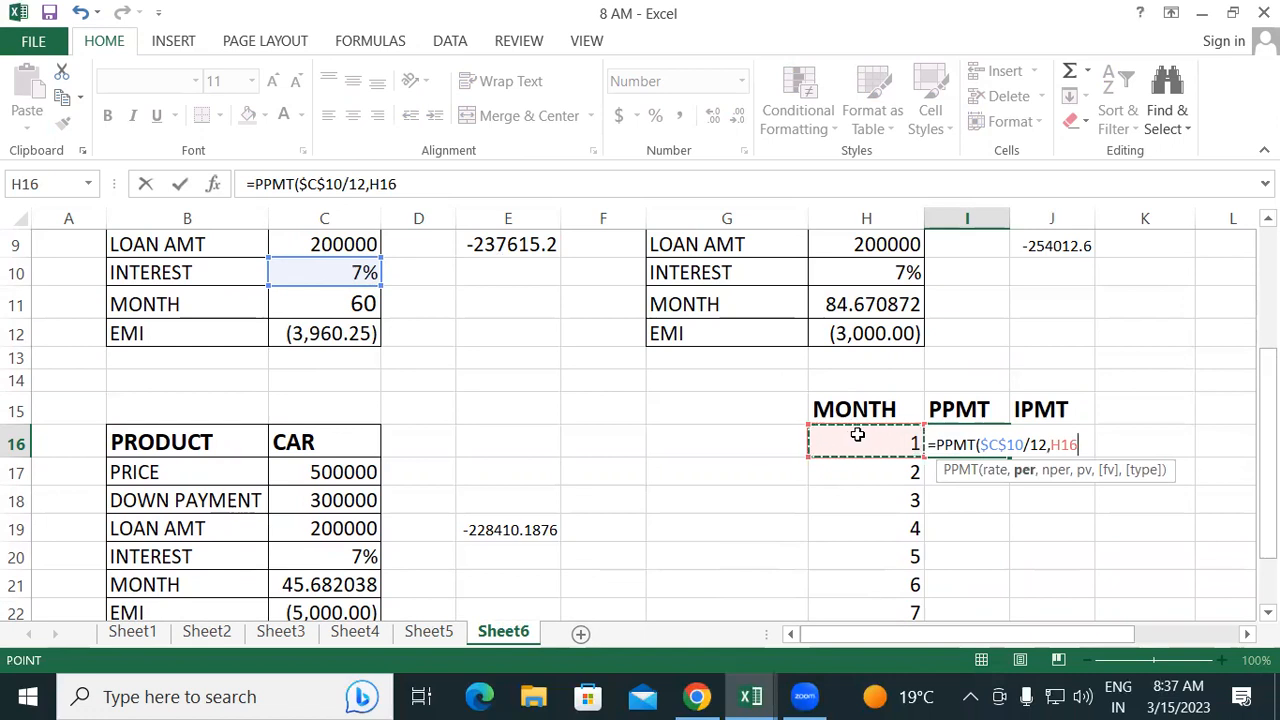
text(,)
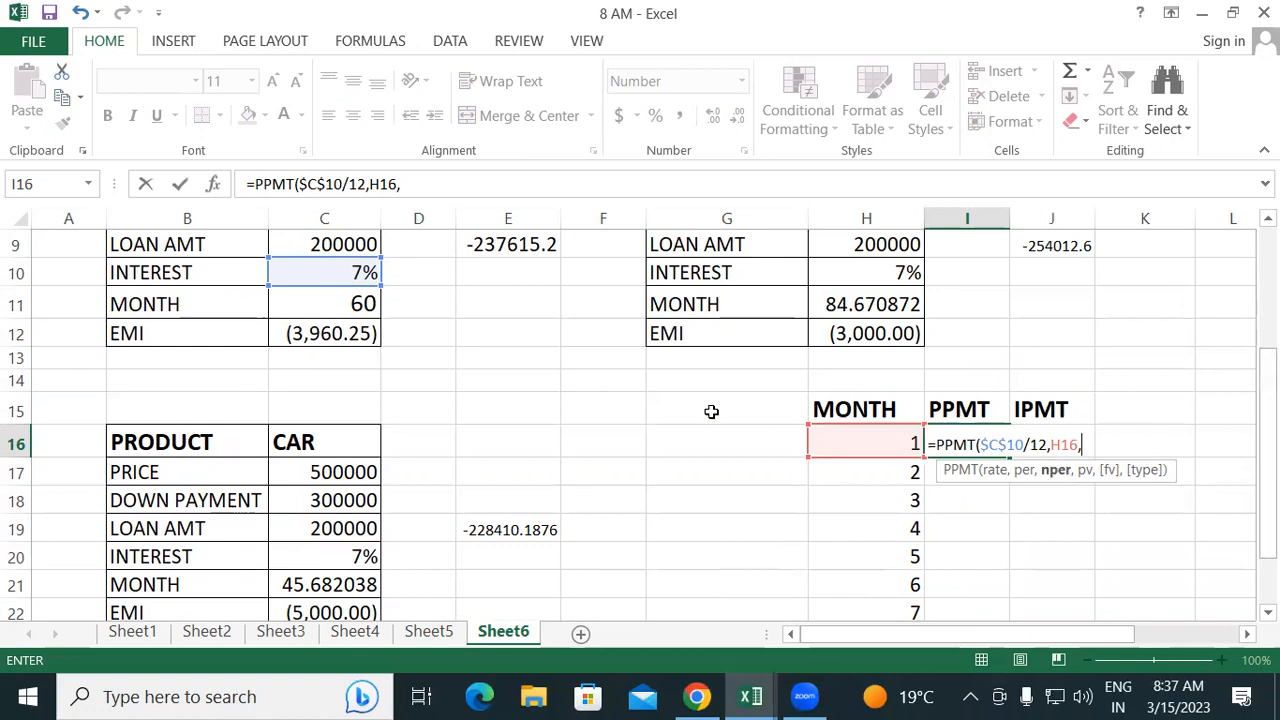
- Complete the PPMT formula in I16 with $C$11, $C$9 and 1 as the remaining arguments, and fill it down the month list
click(366, 298)
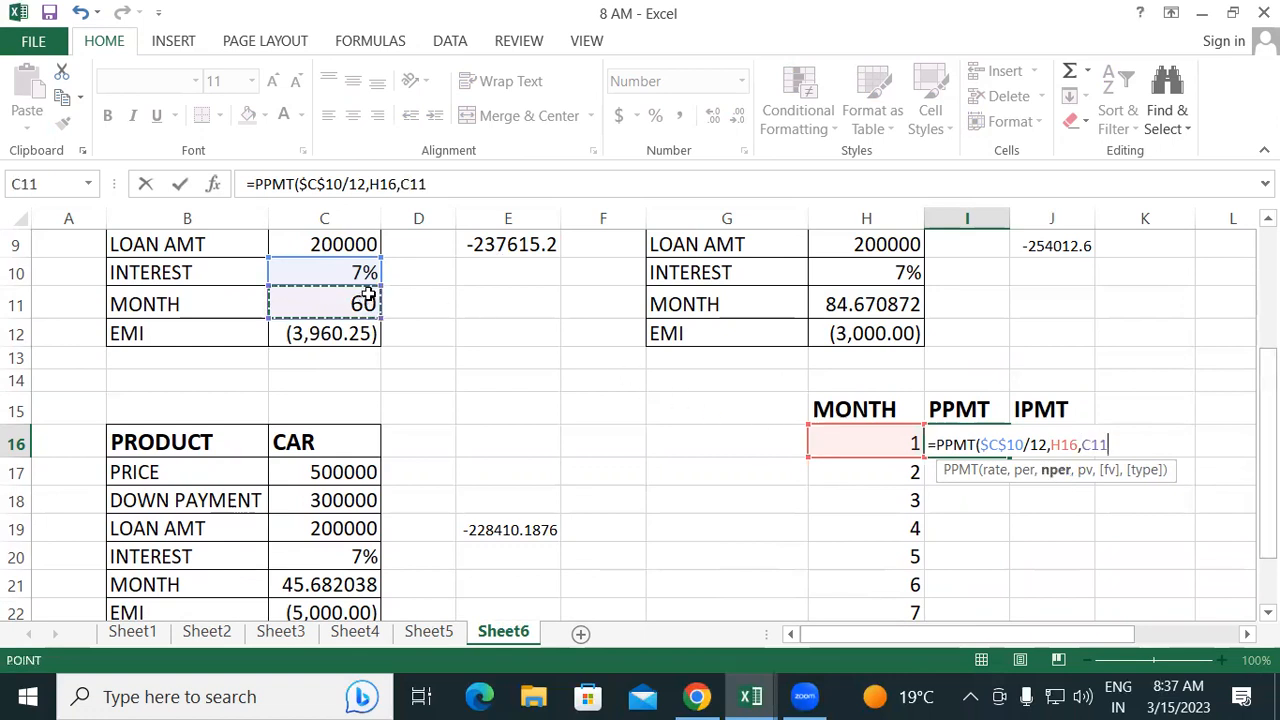
key(F4)
text(,)
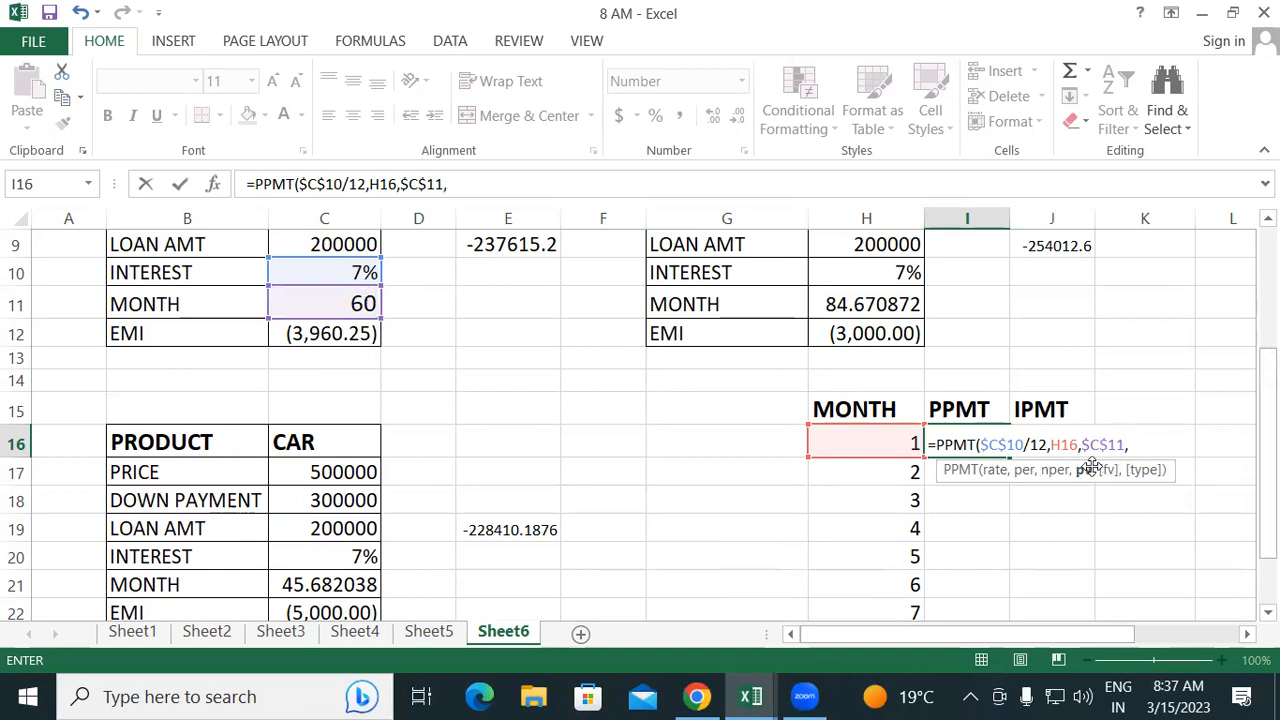
click(354, 240)
key(F4)
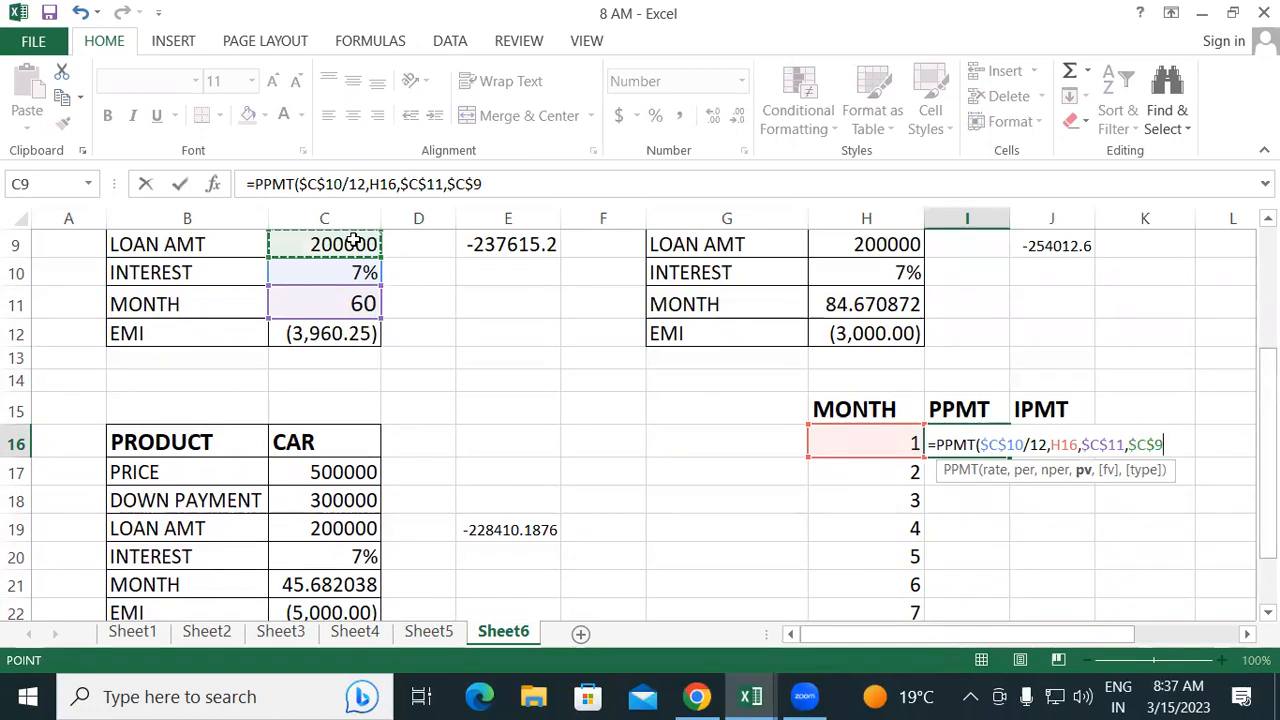
text(,1)
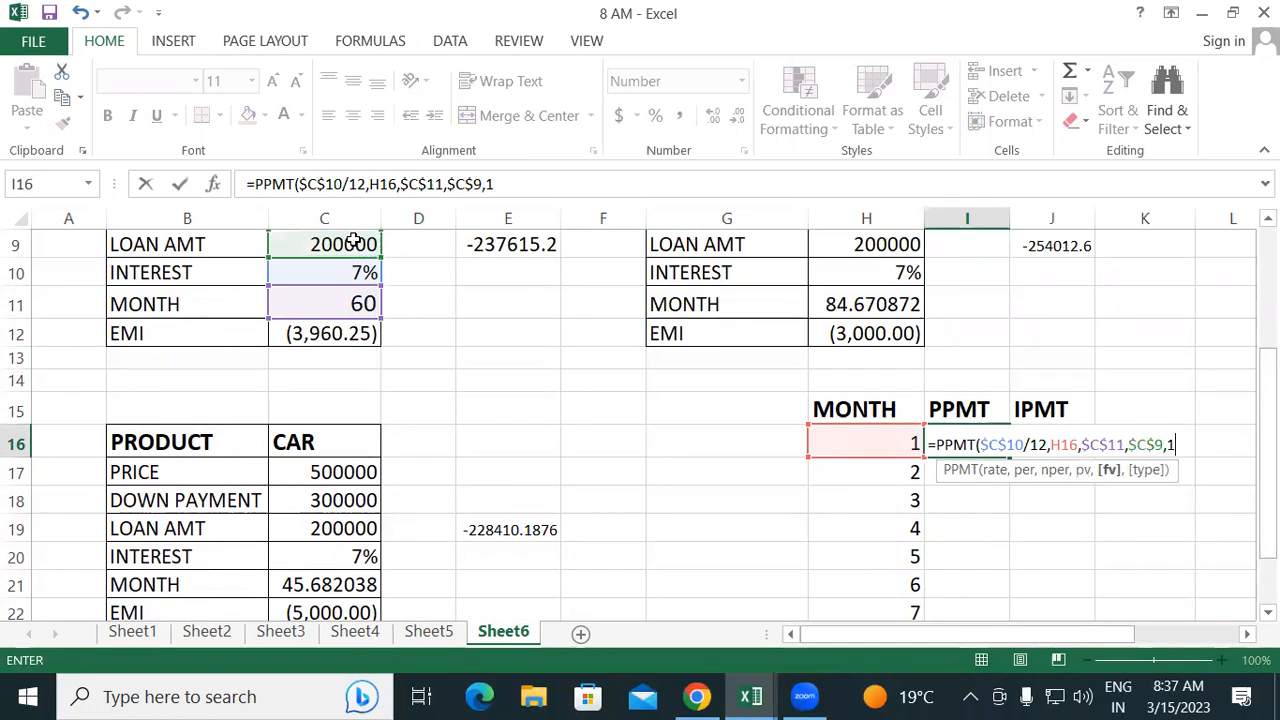
text())
key(Return)
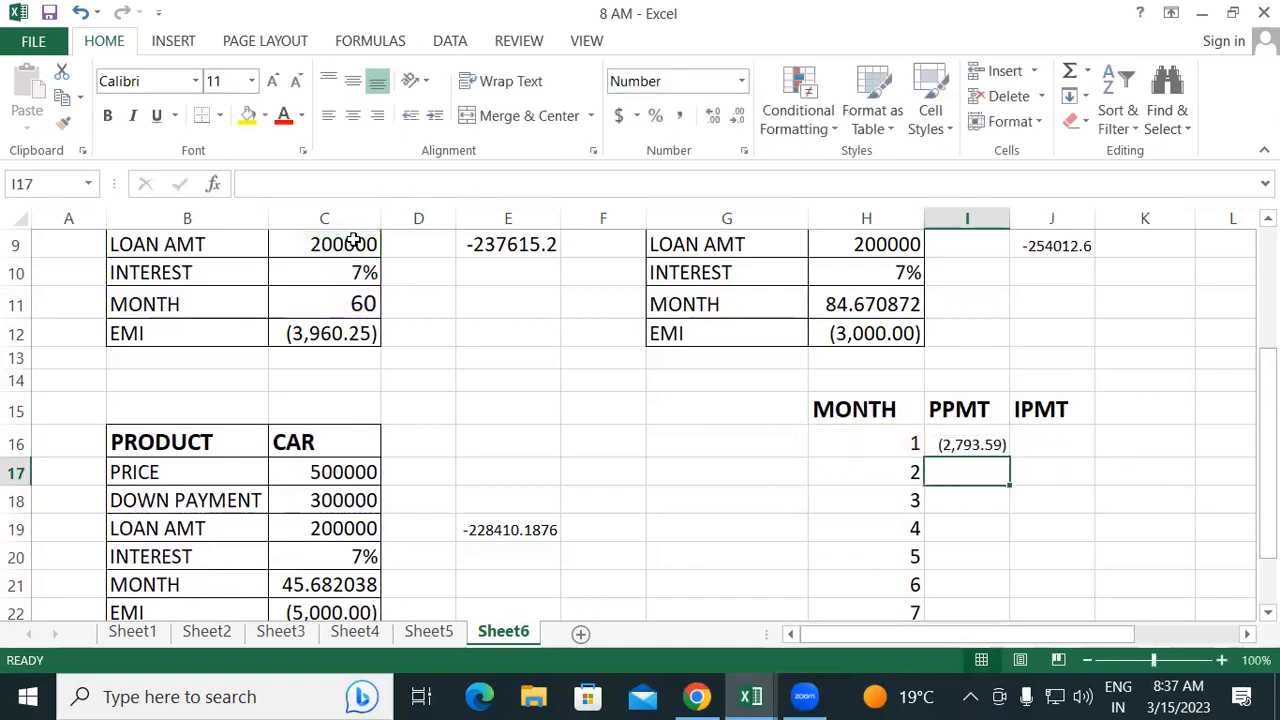
click(993, 447)
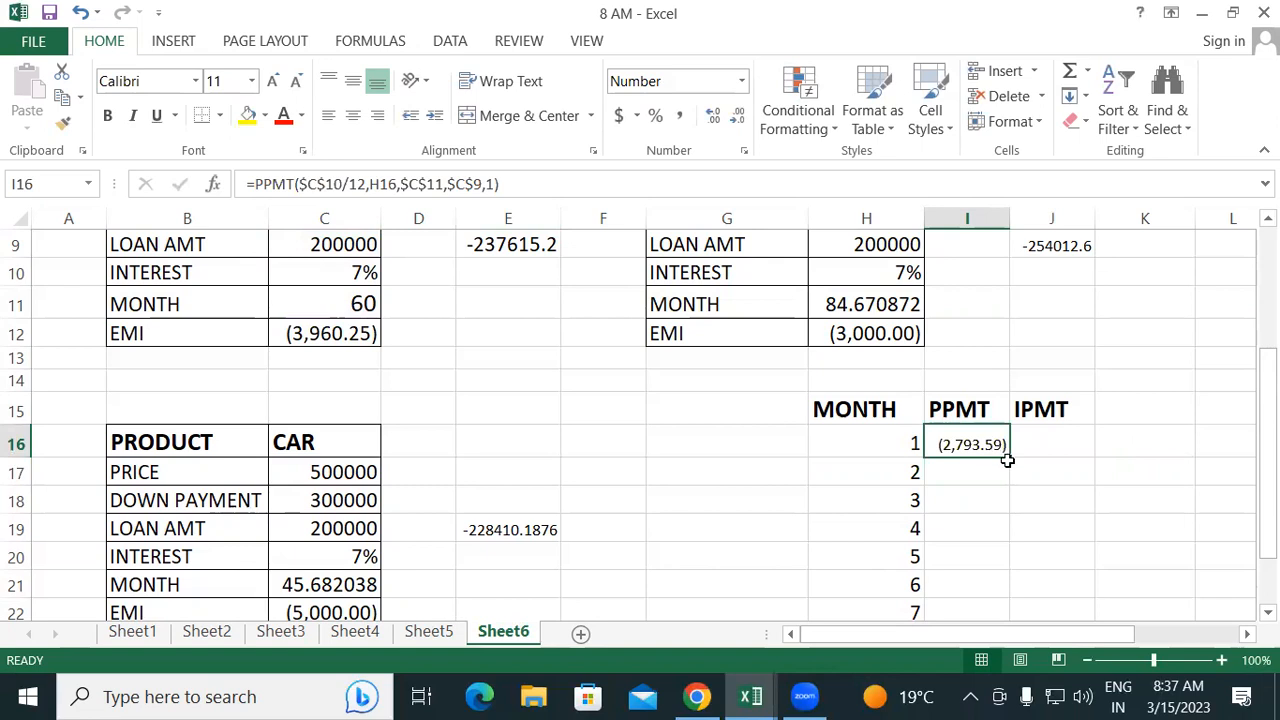
double_click(1007, 460)
- Begin an IPMT formula in J16 with $C$10/12 as the rate and H16 as the period
click(1060, 430)
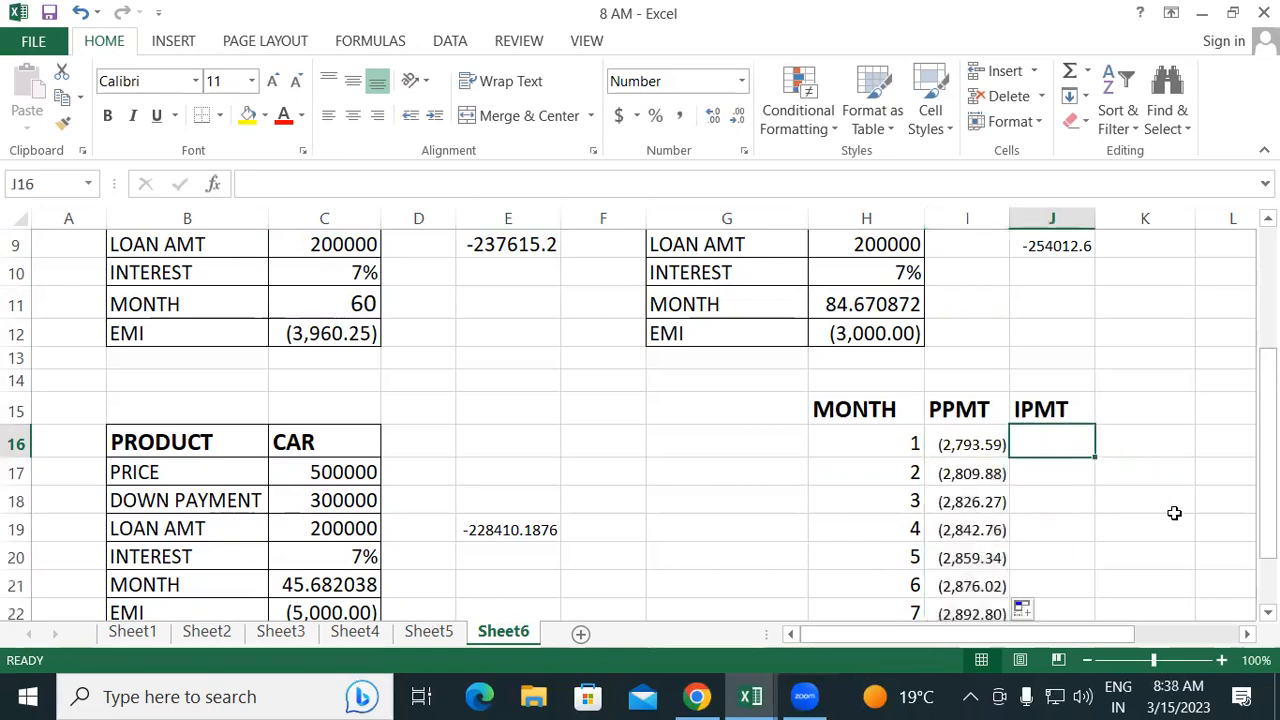
text(=IP)
key(Tab)
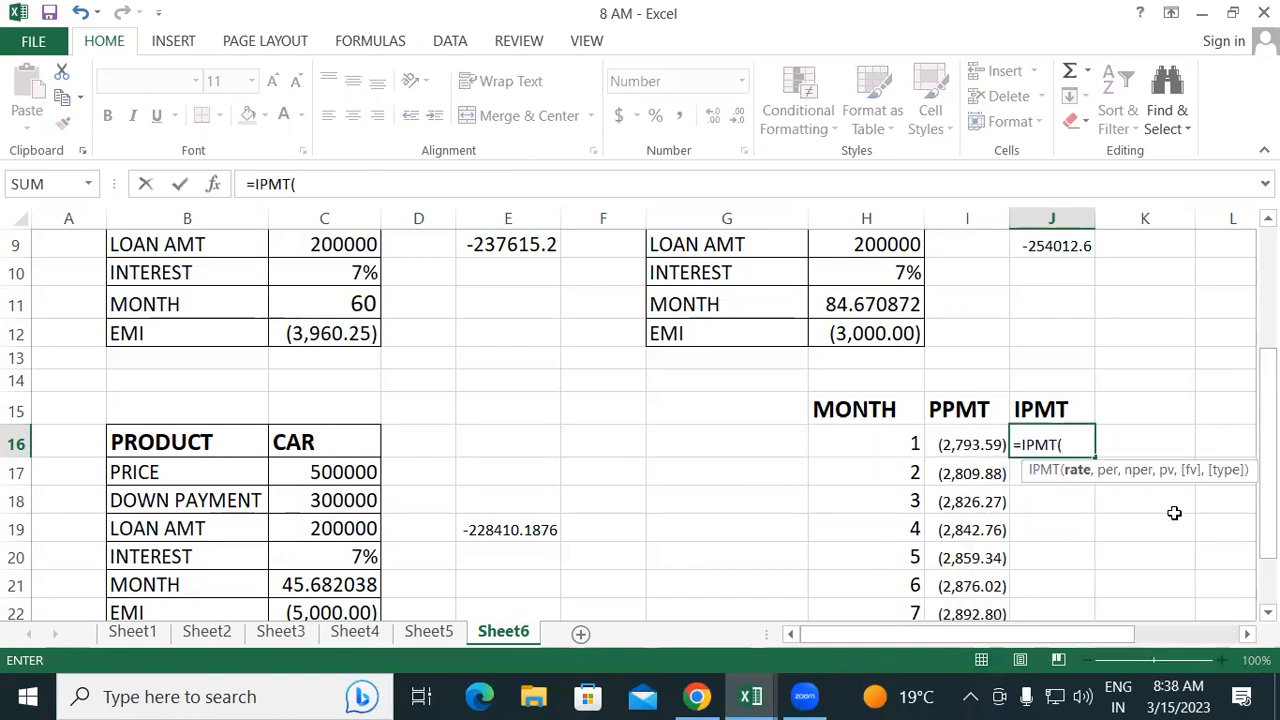
click(368, 271)
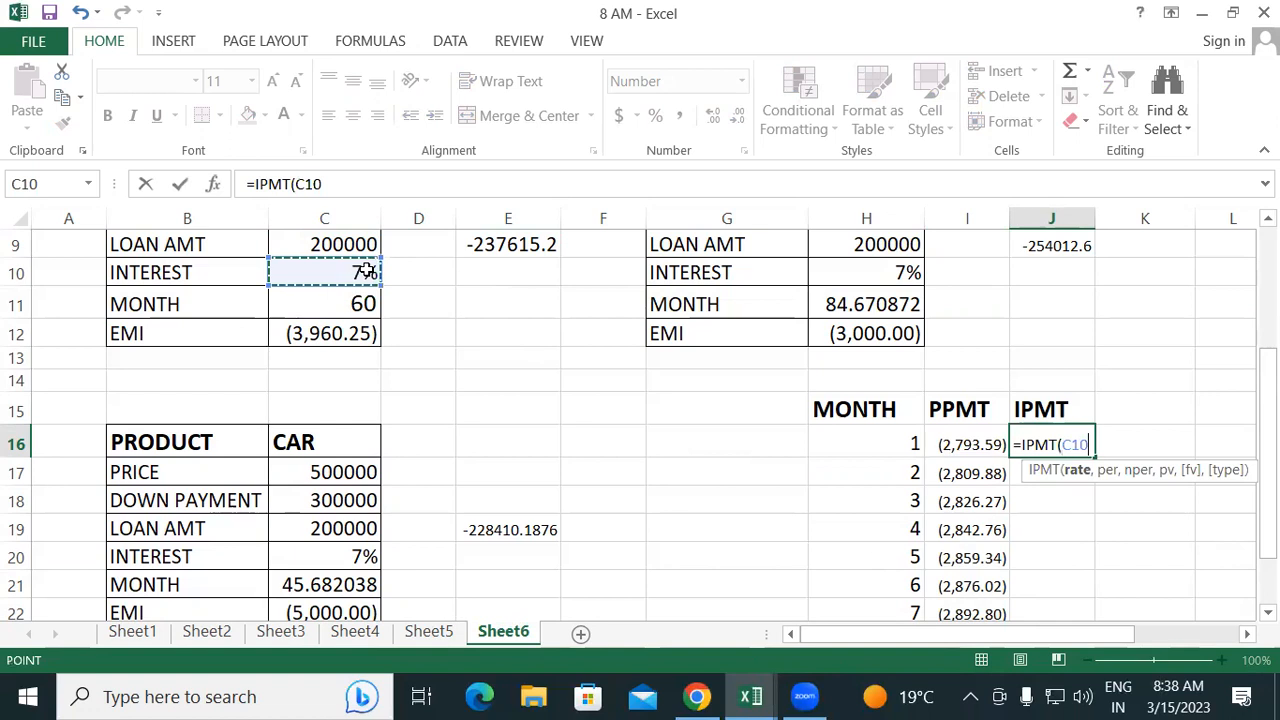
key(F4)
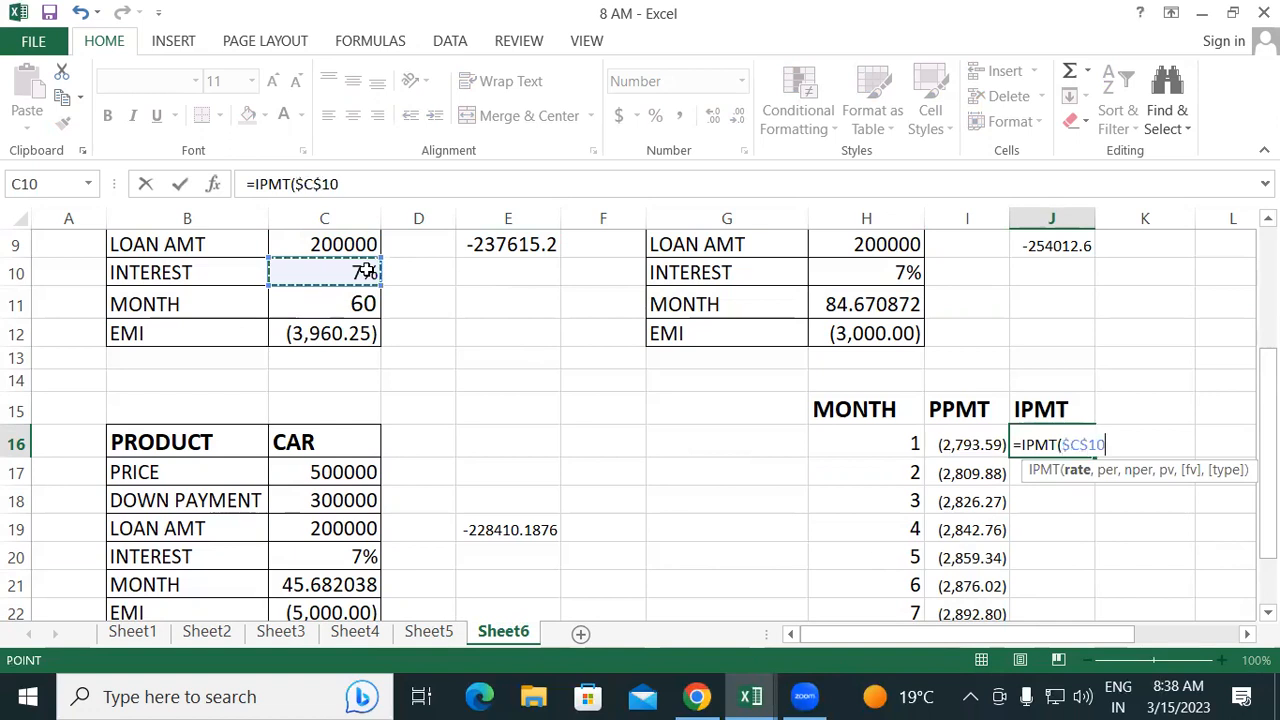
text(/12)
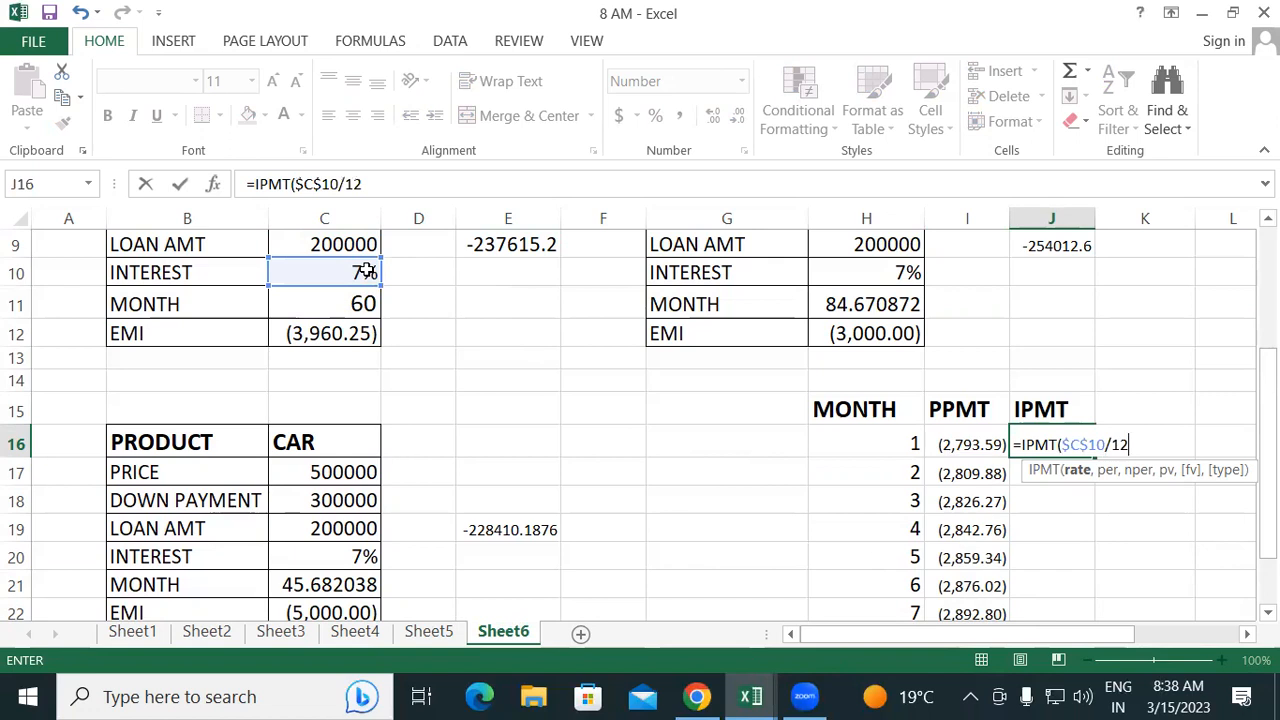
text(,)
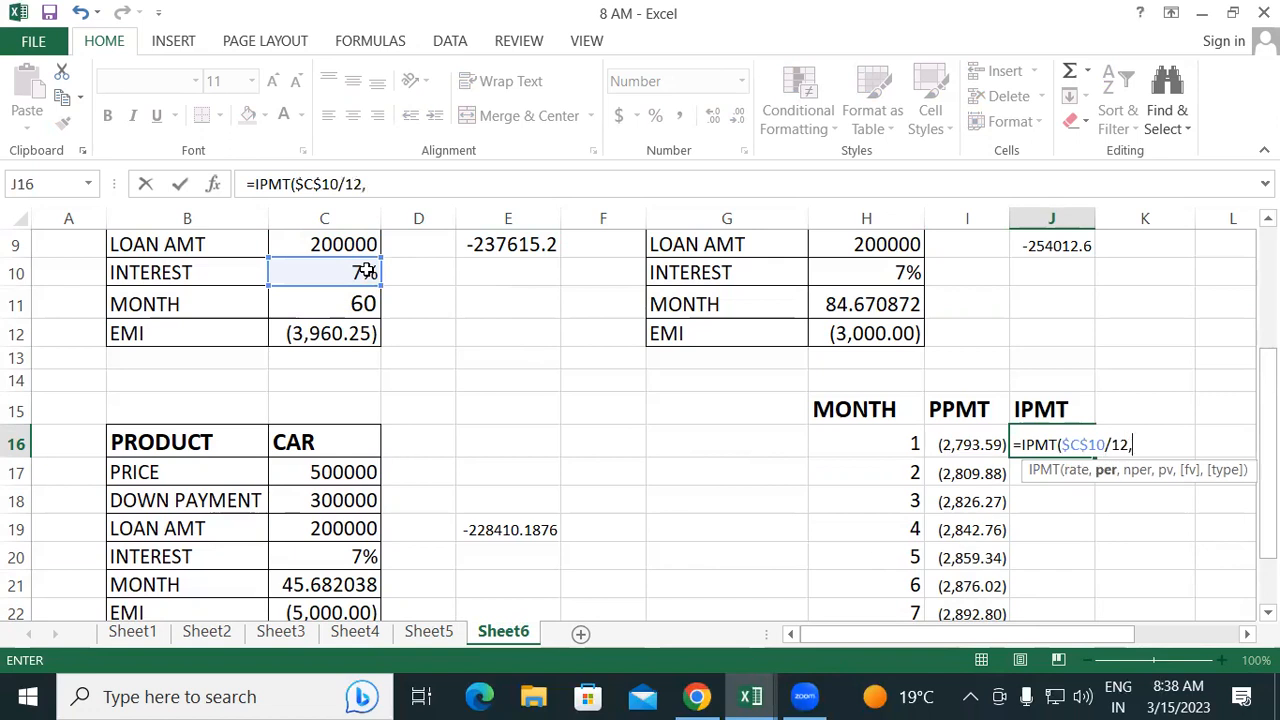
click(868, 436)
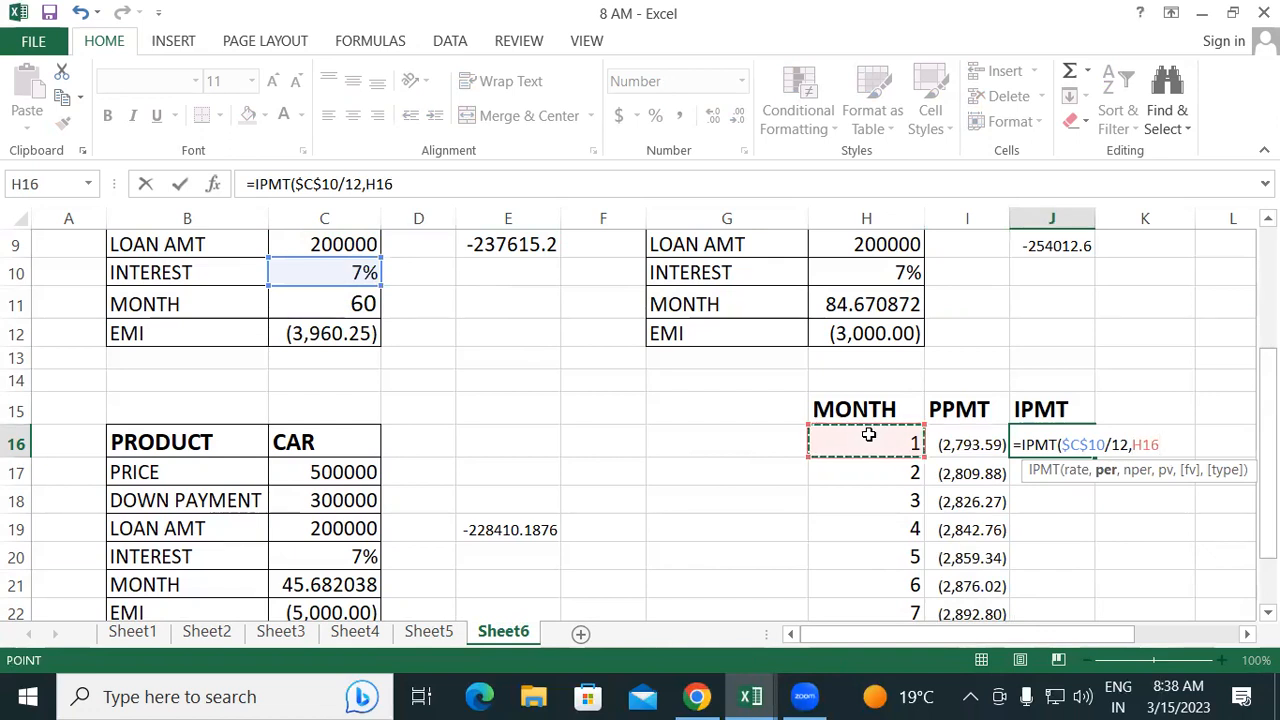
text(,)
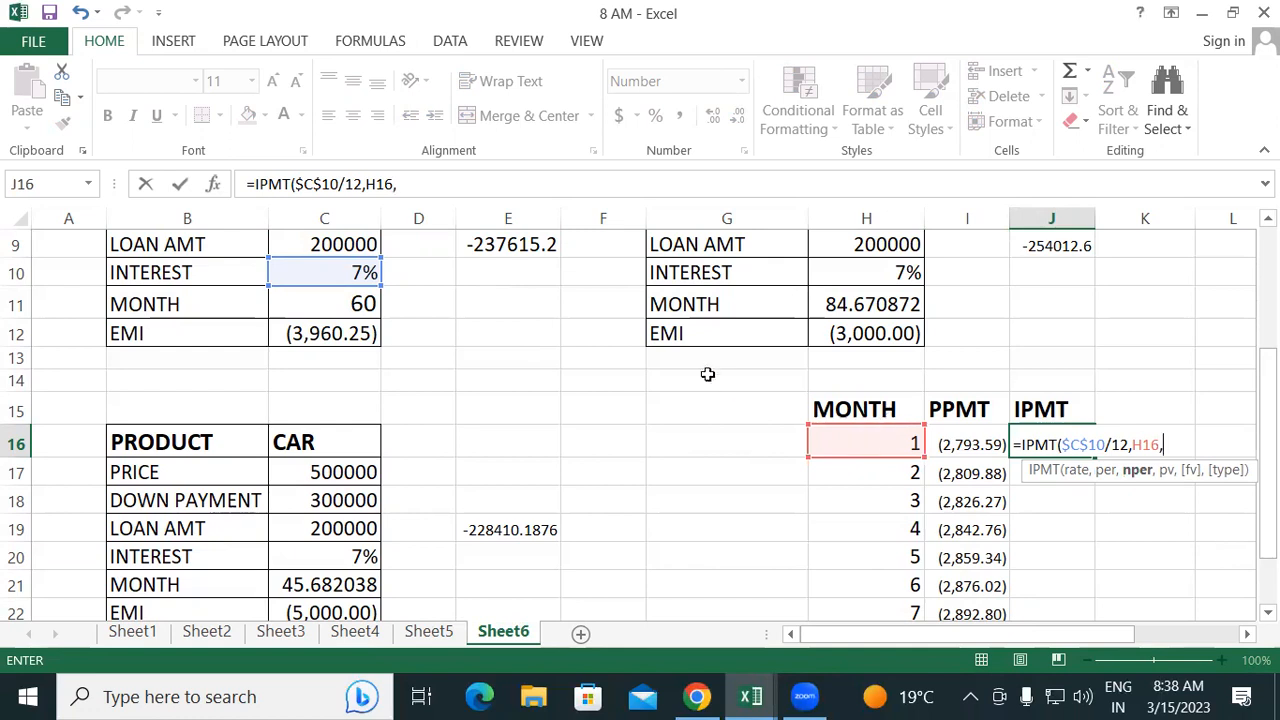
- Complete the IPMT formula in J16 with $C$11, $C$9 and 1 as the remaining arguments
click(362, 309)
key(F4)
text(,)
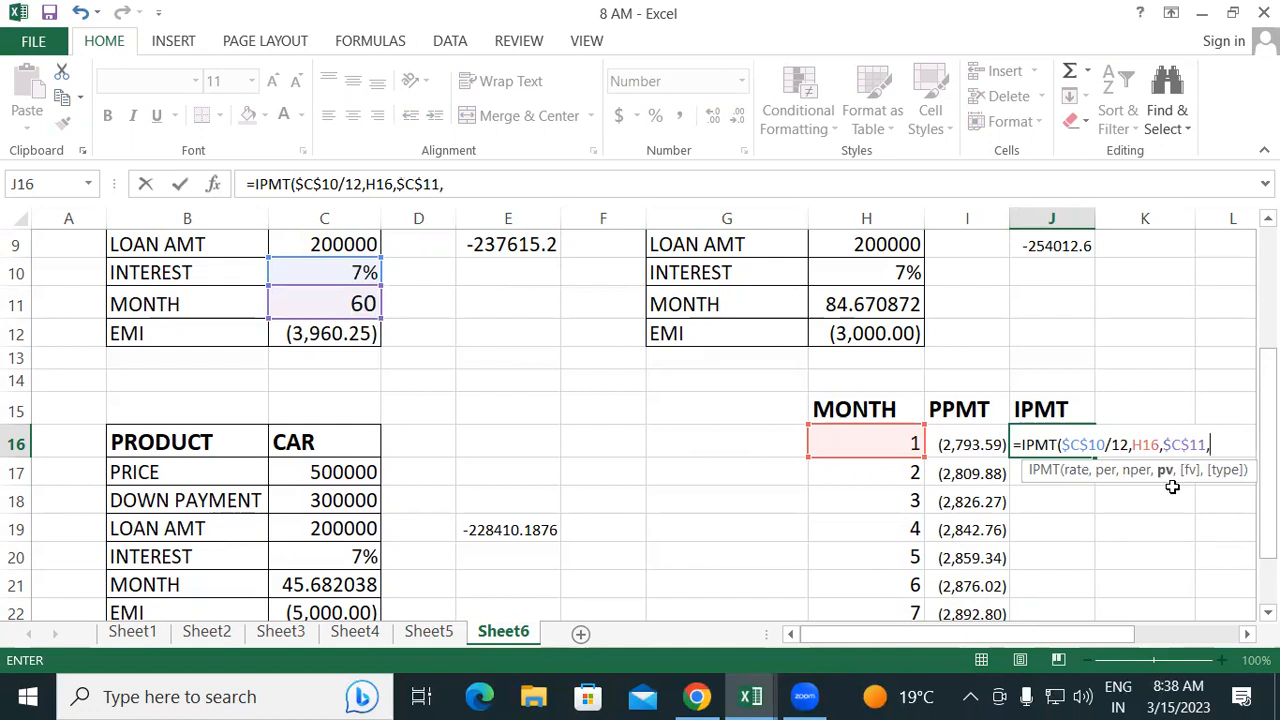
click(370, 244)
key(F4)
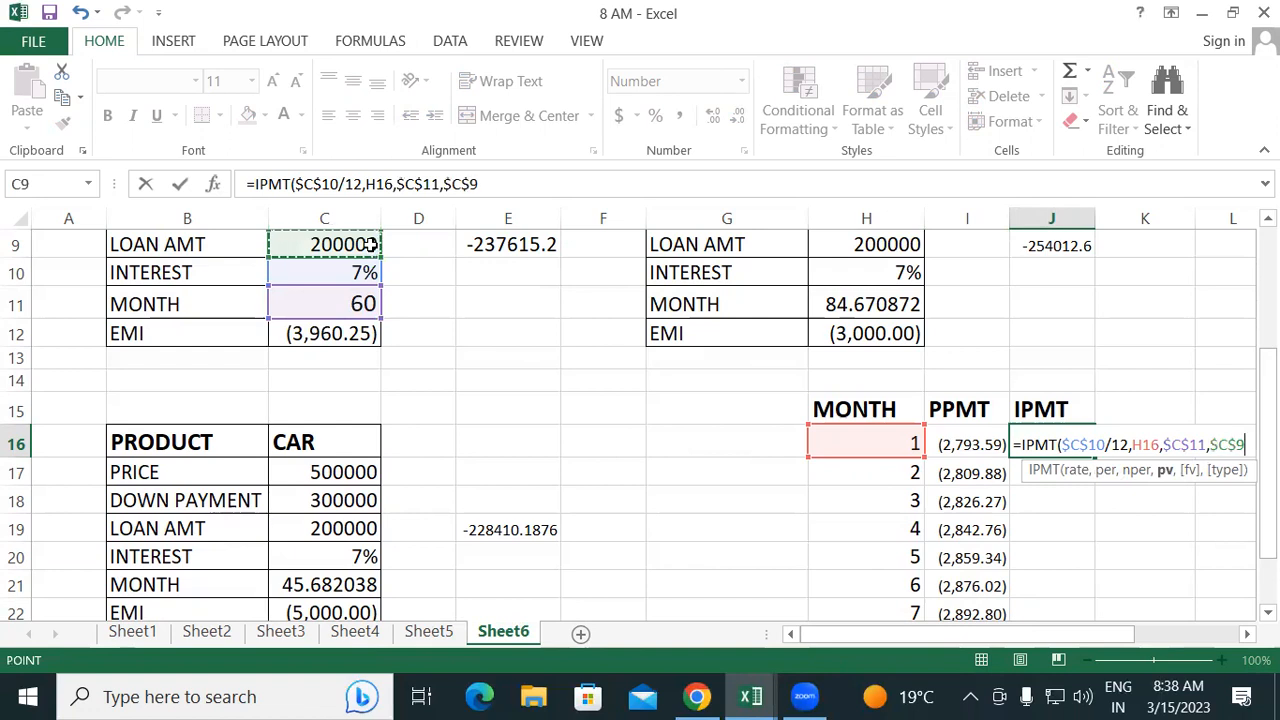
text(,)
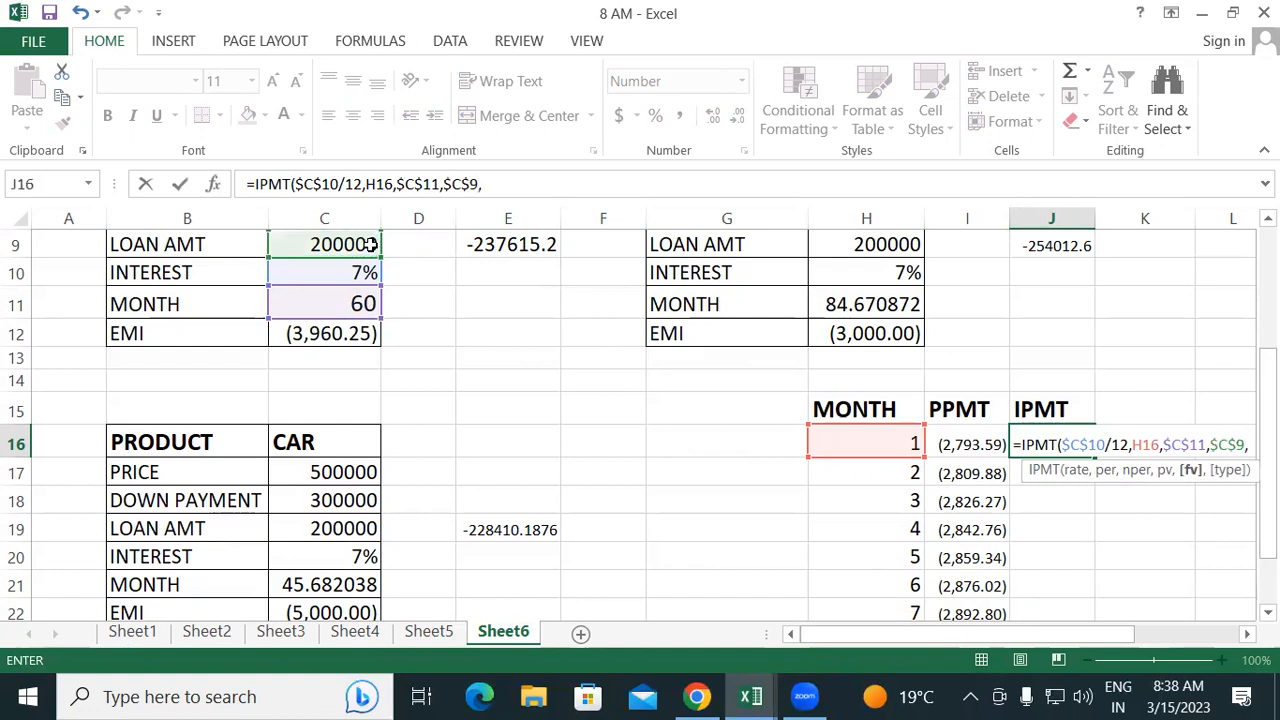
text(1))
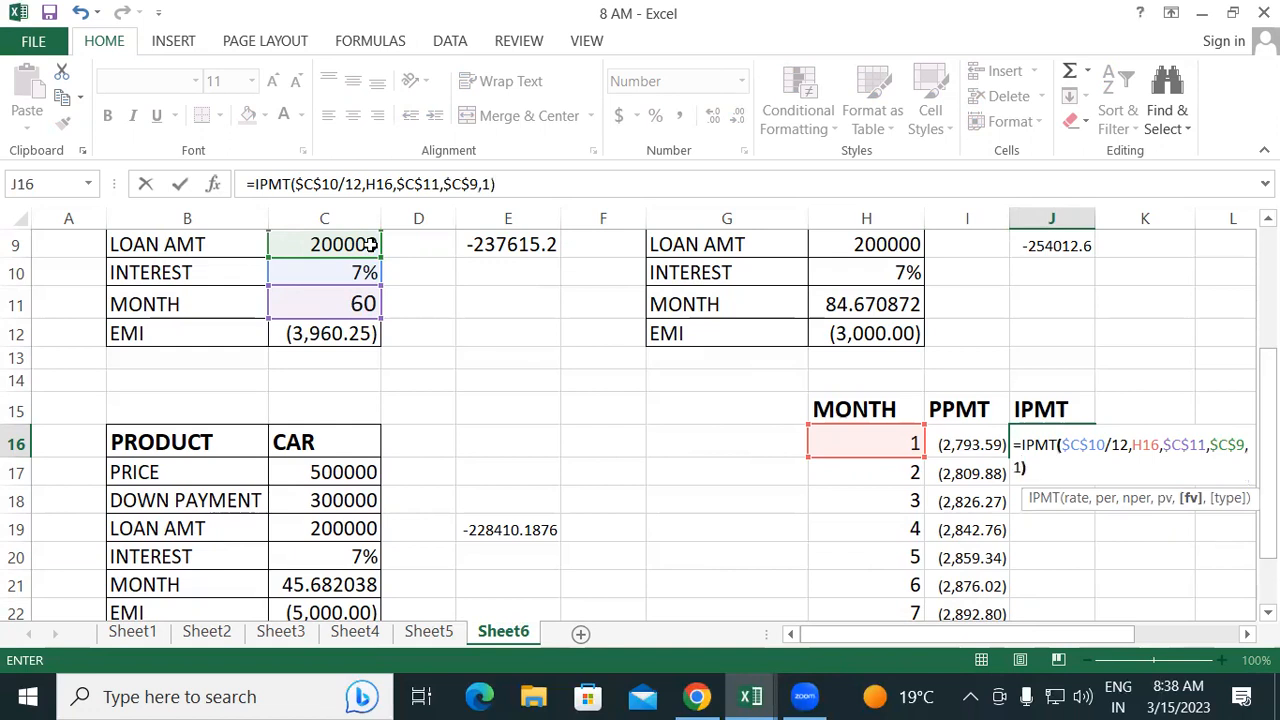
text(+)
key(BackSpace)
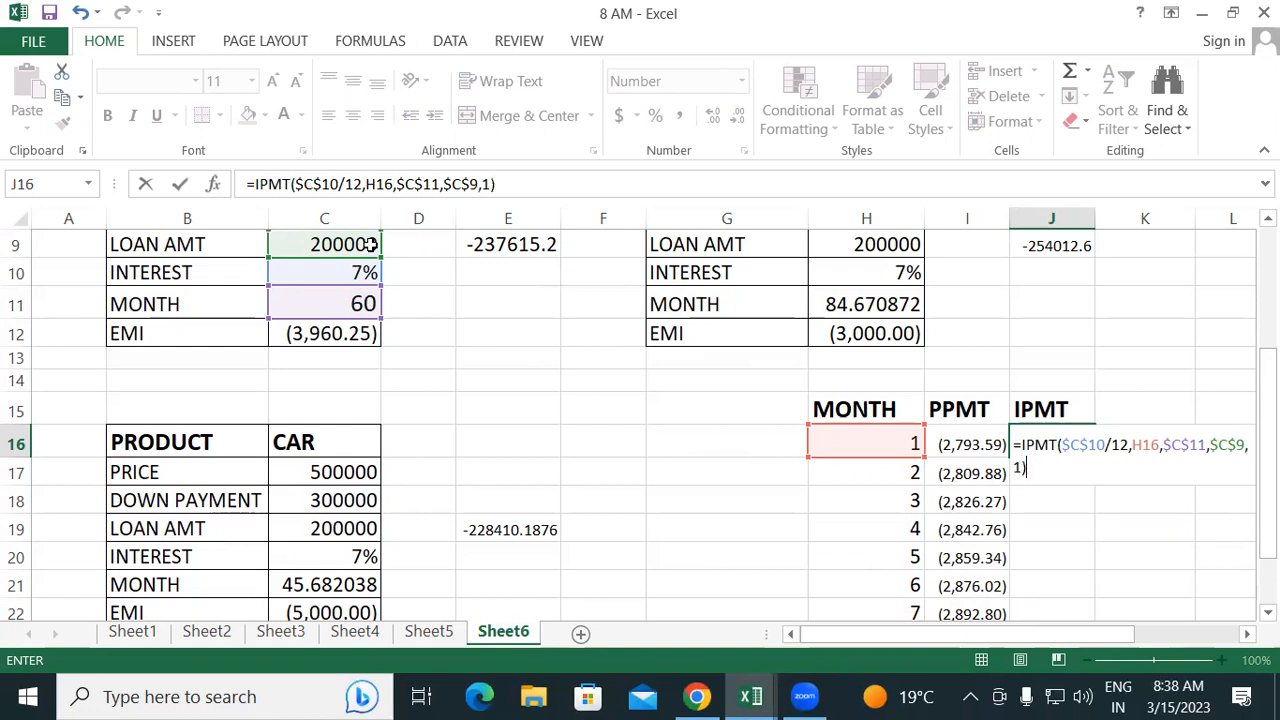
key(Return)
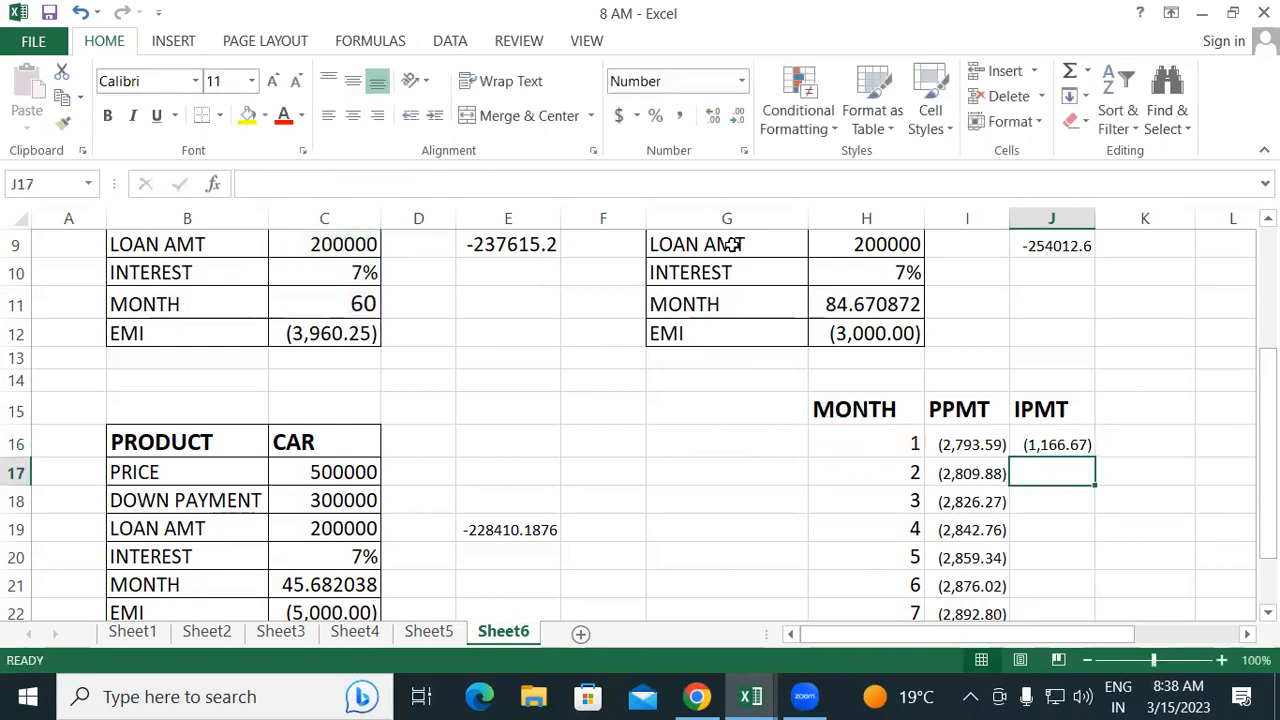
- Fill the IPMT formula in J16 down to month 10
click(1080, 446)
double_click(1094, 458)
drag(1268, 398, 1268, 412)
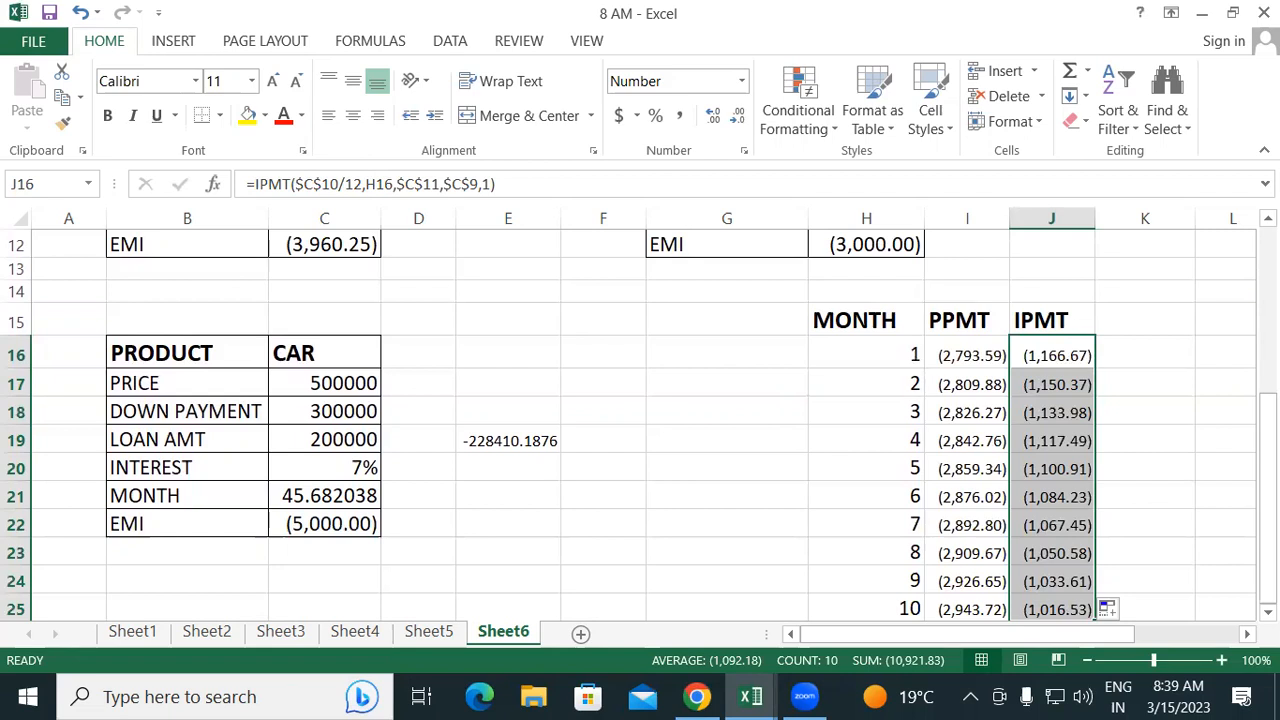
- Handwrite the green note "Data tab >> What if Analysis" over the empty cells below the loan table
scroll(763, 511, down, 3)
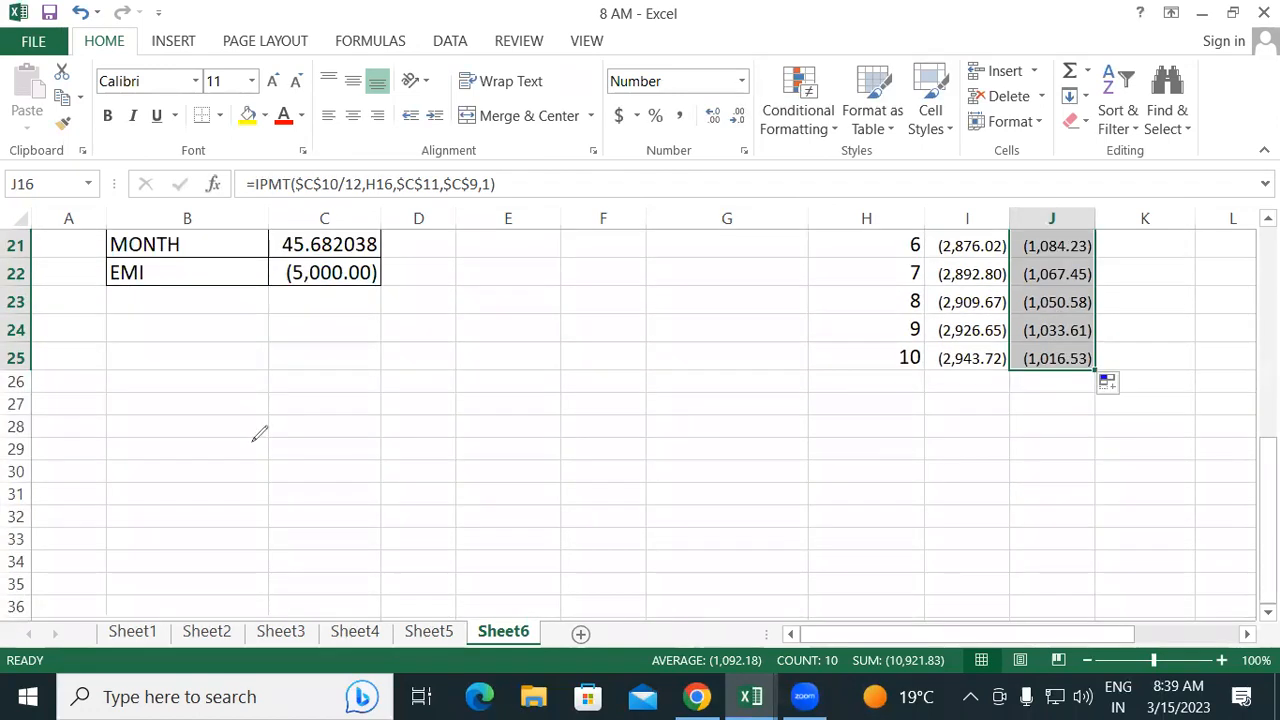
click(600, 342)
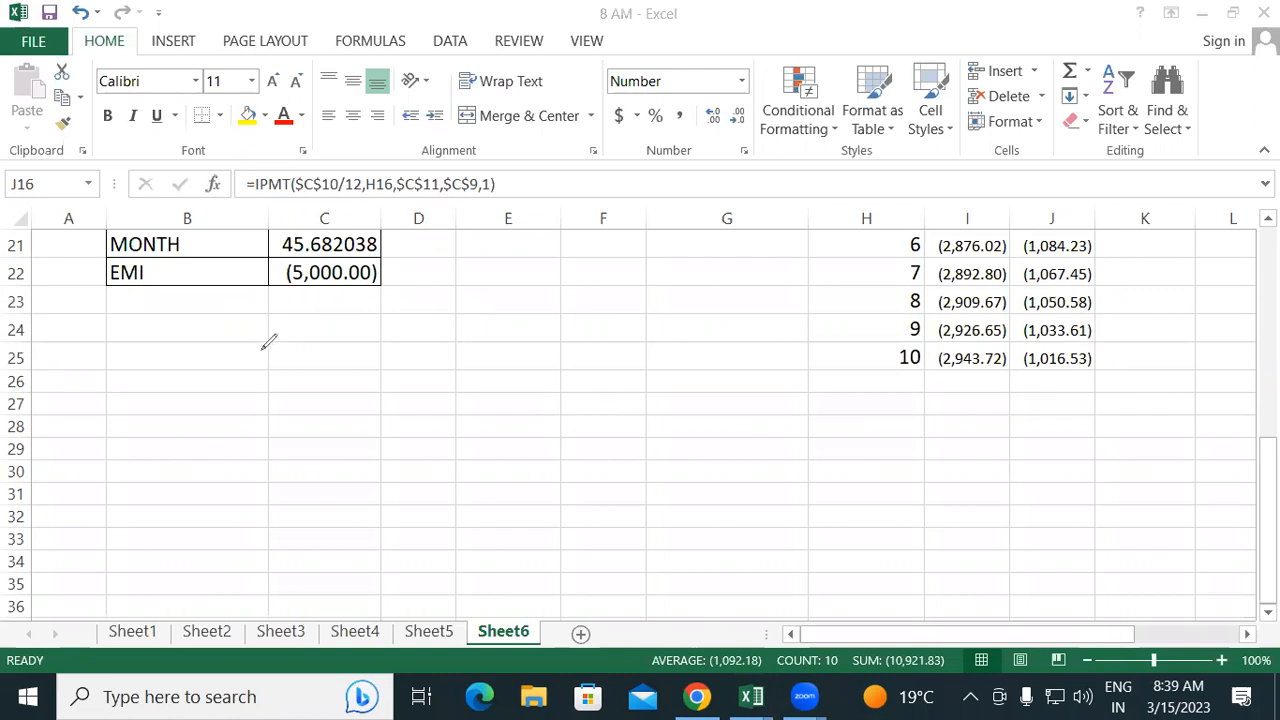
mouse_move(241, 330)
mouse_down()
mouse_move(257, 374)
mouse_move(296, 326)
mouse_move(322, 341)
mouse_move(352, 305)
mouse_move(340, 318)
mouse_move(400, 305)
mouse_move(412, 324)
mouse_move(478, 288)
mouse_move(506, 312)
mouse_up()
mouse_move(305, 424)
mouse_down()
mouse_move(368, 432)
mouse_move(336, 450)
mouse_up()
mouse_move(376, 392)
mouse_down()
mouse_move(384, 382)
mouse_move(402, 438)
mouse_up()
mouse_move(468, 372)
mouse_down()
mouse_move(490, 394)
mouse_move(550, 332)
mouse_move(554, 366)
mouse_move(598, 350)
mouse_up()
mouse_move(590, 300)
mouse_down()
mouse_move(588, 330)
mouse_move(590, 318)
mouse_move(637, 332)
mouse_up()
mouse_move(658, 290)
mouse_down()
mouse_move(660, 348)
mouse_move(672, 314)
mouse_up()
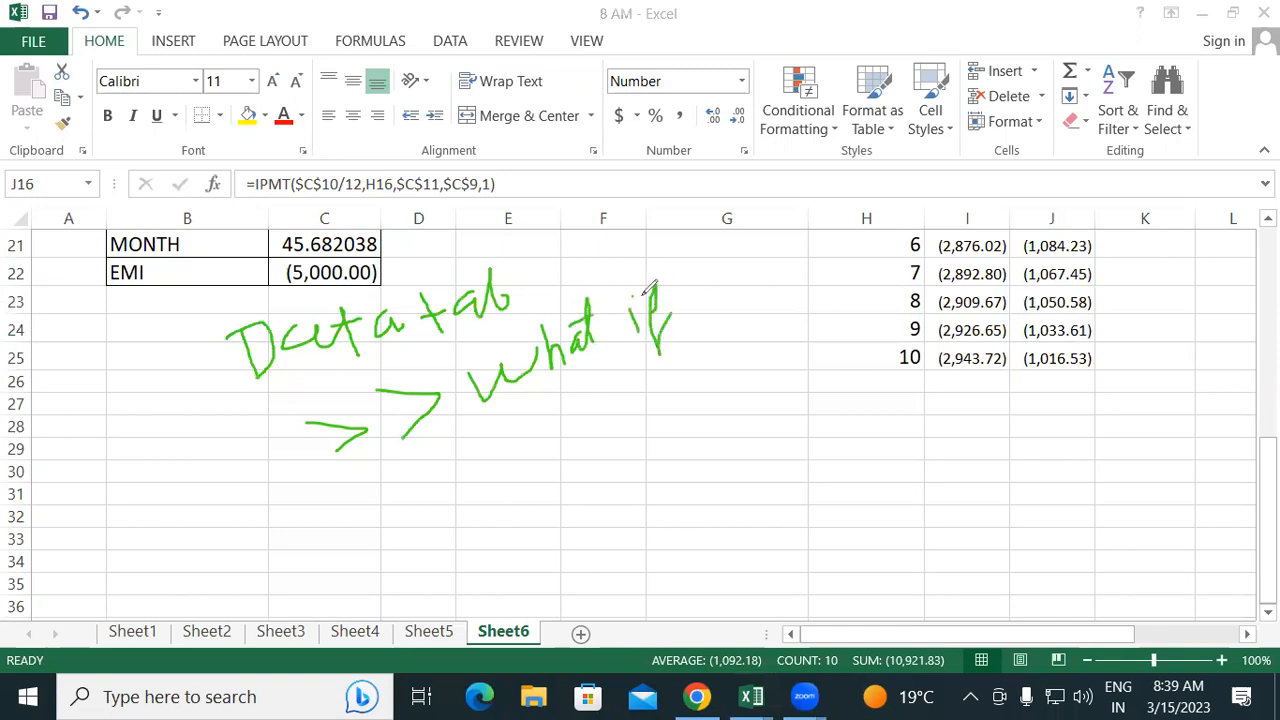
mouse_move(533, 395)
mouse_down()
mouse_move(535, 432)
mouse_move(585, 410)
mouse_move(612, 418)
mouse_move(625, 392)
mouse_move(634, 408)
mouse_move(662, 408)
mouse_move(688, 382)
mouse_move(694, 398)
mouse_move(728, 378)
mouse_move(721, 390)
mouse_up()
click(698, 345)
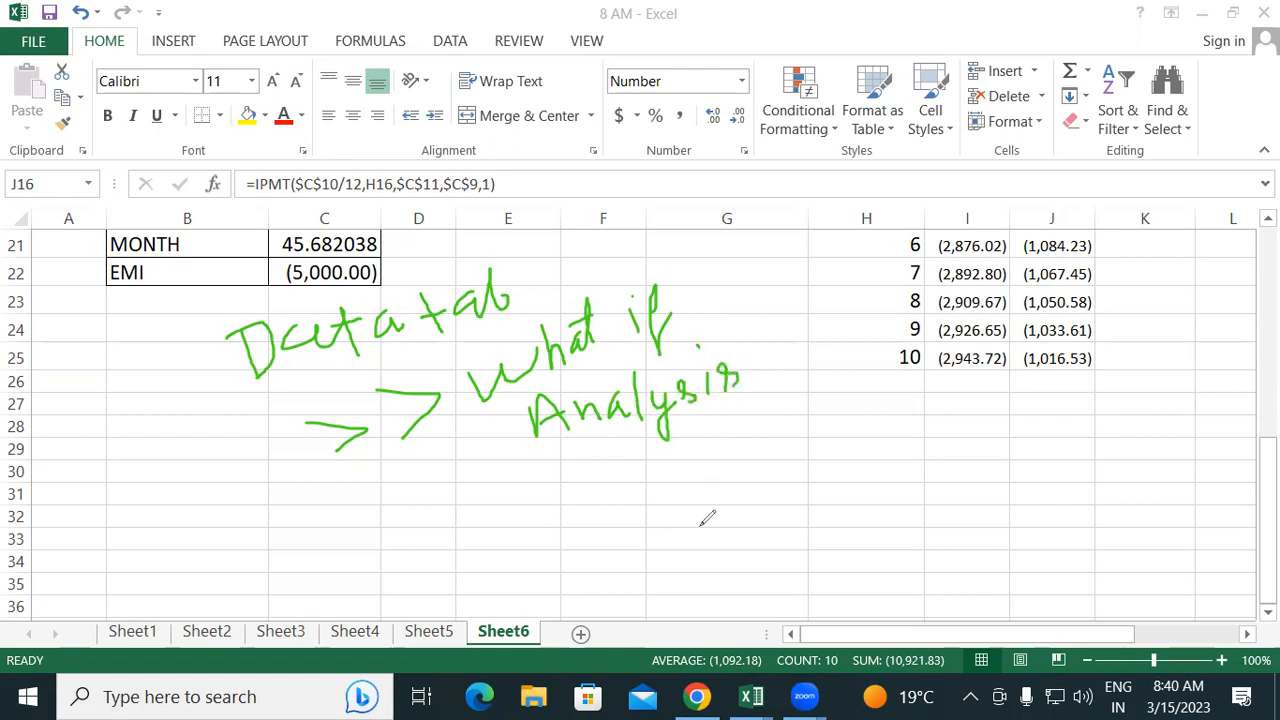
- Extend the handwritten path after "What if Analysis" with ">> Goal Seek"
mouse_move(748, 316)
mouse_down()
mouse_move(806, 342)
mouse_move(785, 366)
mouse_up()
drag(826, 300, 845, 362)
mouse_move(697, 458)
mouse_down()
mouse_move(771, 462)
mouse_move(796, 448)
mouse_move(792, 468)
mouse_move(812, 410)
mouse_move(818, 450)
mouse_up()
mouse_move(870, 406)
mouse_down()
mouse_move(868, 444)
mouse_move(904, 434)
mouse_move(965, 383)
mouse_move(980, 420)
mouse_up()
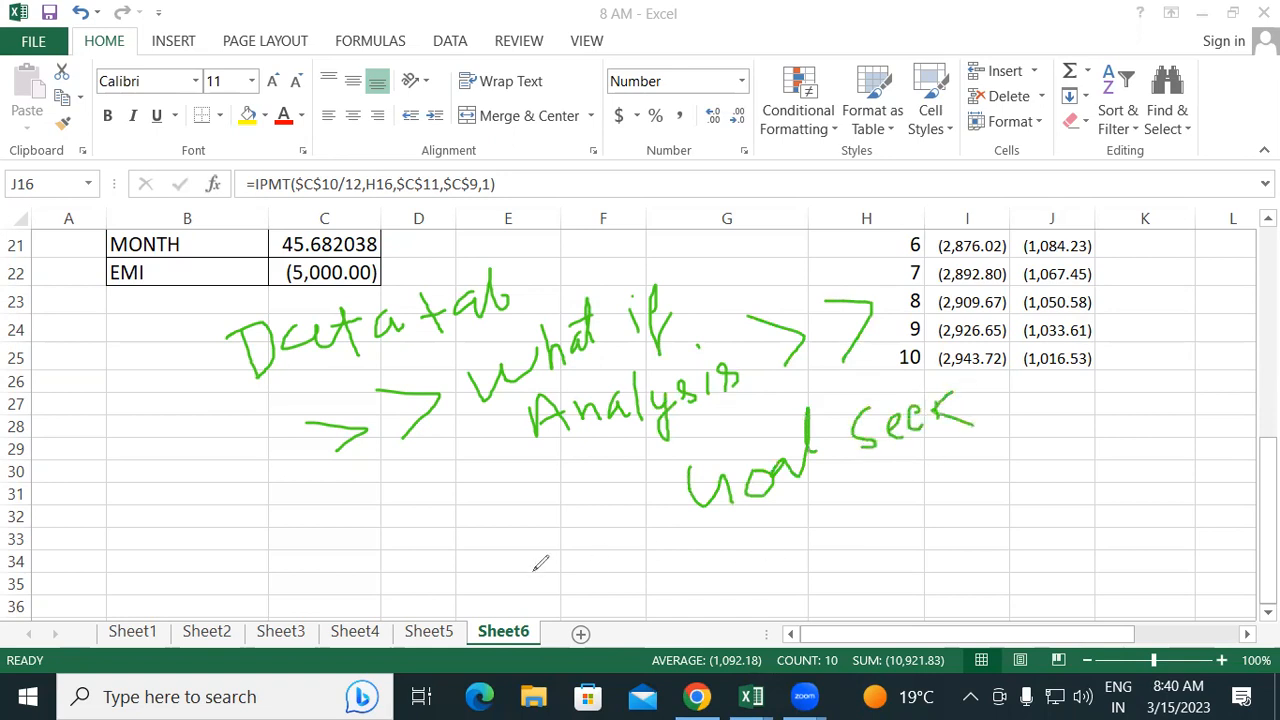
- Handwrite a numbered list below the path: 1 "Set cell", 2 "To value" and 3 "By changing", each followed by a dash
drag(78, 486, 78, 512)
mouse_move(80, 463)
mouse_down()
mouse_move(62, 465)
mouse_move(110, 470)
mouse_move(82, 462)
mouse_up()
mouse_move(152, 482)
mouse_down()
mouse_move(155, 505)
mouse_move(190, 492)
mouse_up()
mouse_move(198, 444)
mouse_down()
mouse_move(196, 500)
mouse_move(203, 463)
mouse_move(237, 494)
mouse_move(340, 489)
mouse_up()
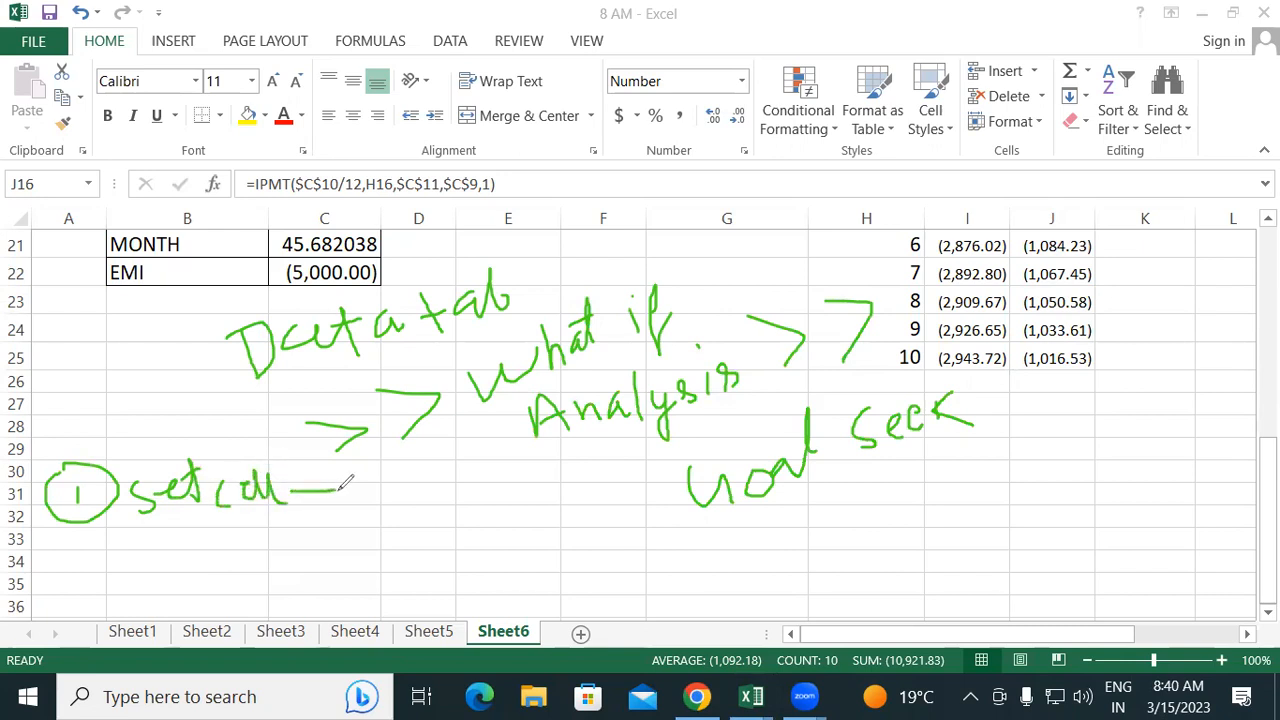
mouse_move(68, 527)
mouse_down()
mouse_move(125, 549)
mouse_move(62, 540)
mouse_move(112, 506)
mouse_move(193, 526)
mouse_move(184, 551)
mouse_move(266, 517)
mouse_move(288, 540)
mouse_move(300, 518)
mouse_move(312, 548)
mouse_move(332, 536)
mouse_move(350, 545)
mouse_move(350, 520)
mouse_move(367, 545)
mouse_up()
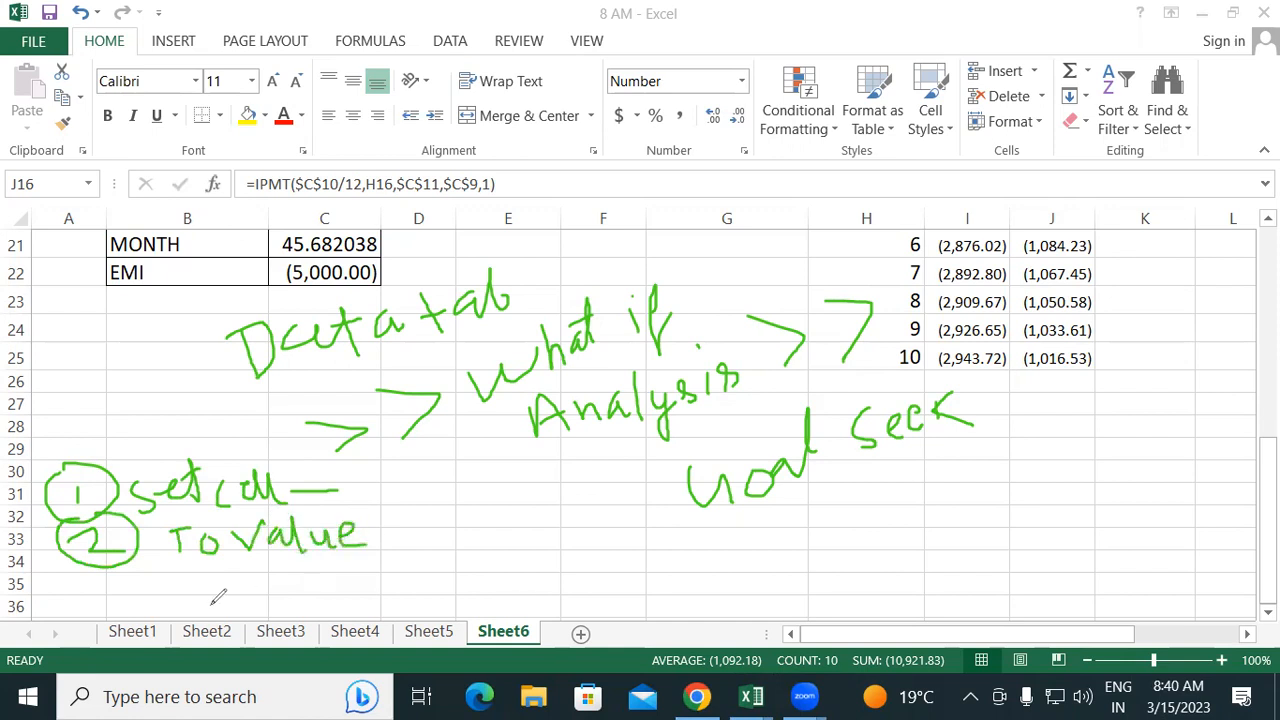
mouse_move(100, 578)
mouse_down()
mouse_move(130, 588)
mouse_move(110, 606)
mouse_move(130, 618)
mouse_move(125, 568)
mouse_move(210, 566)
mouse_move(220, 588)
mouse_move(196, 604)
mouse_move(292, 578)
mouse_move(330, 596)
mouse_move(307, 574)
mouse_move(345, 580)
mouse_move(350, 566)
mouse_move(372, 592)
mouse_move(378, 568)
mouse_move(384, 624)
mouse_move(398, 568)
mouse_move(466, 576)
mouse_up()
drag(393, 537, 430, 534)
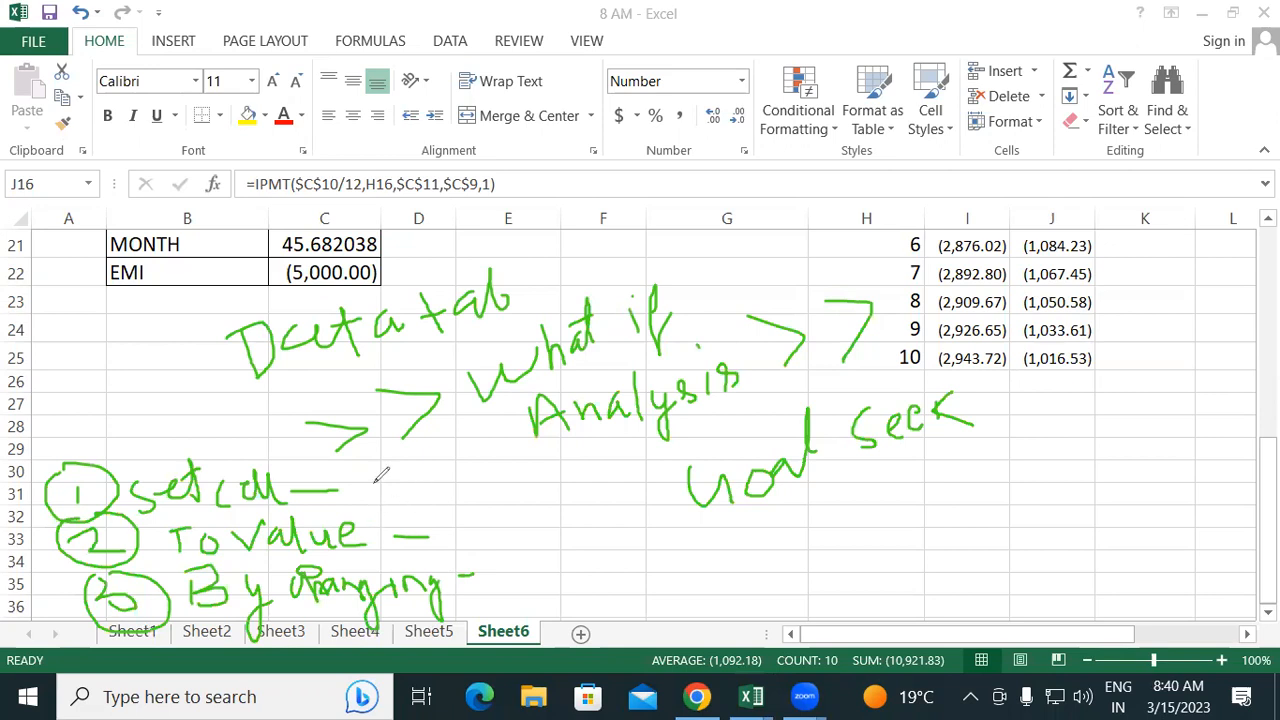
- Add the handwritten explanations "select EMI", "(Amt)" and "select month" beside the three numbered items
mouse_move(379, 474)
mouse_down()
mouse_move(364, 489)
mouse_move(424, 470)
mouse_move(440, 486)
mouse_move(448, 471)
mouse_move(505, 470)
mouse_move(490, 458)
mouse_move(530, 480)
mouse_move(553, 469)
mouse_move(569, 480)
mouse_up()
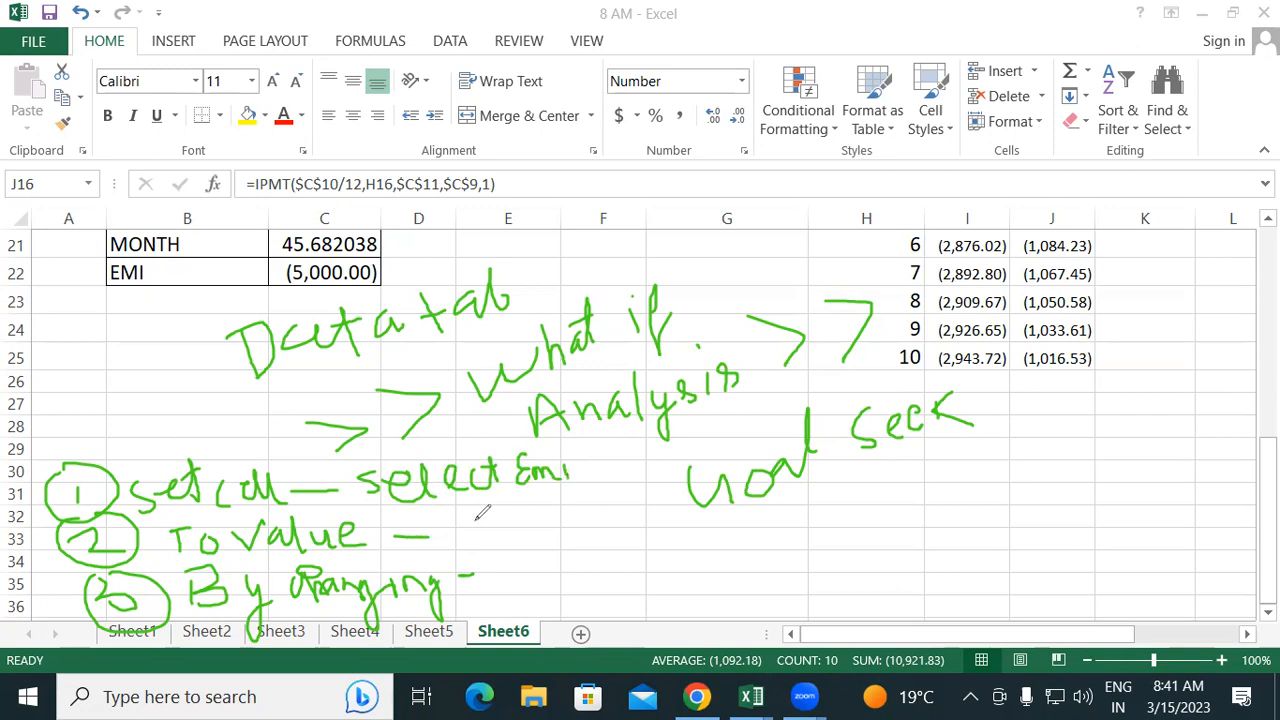
mouse_move(472, 524)
mouse_down()
mouse_move(490, 540)
mouse_move(497, 515)
mouse_move(556, 518)
mouse_move(565, 505)
mouse_move(571, 543)
mouse_up()
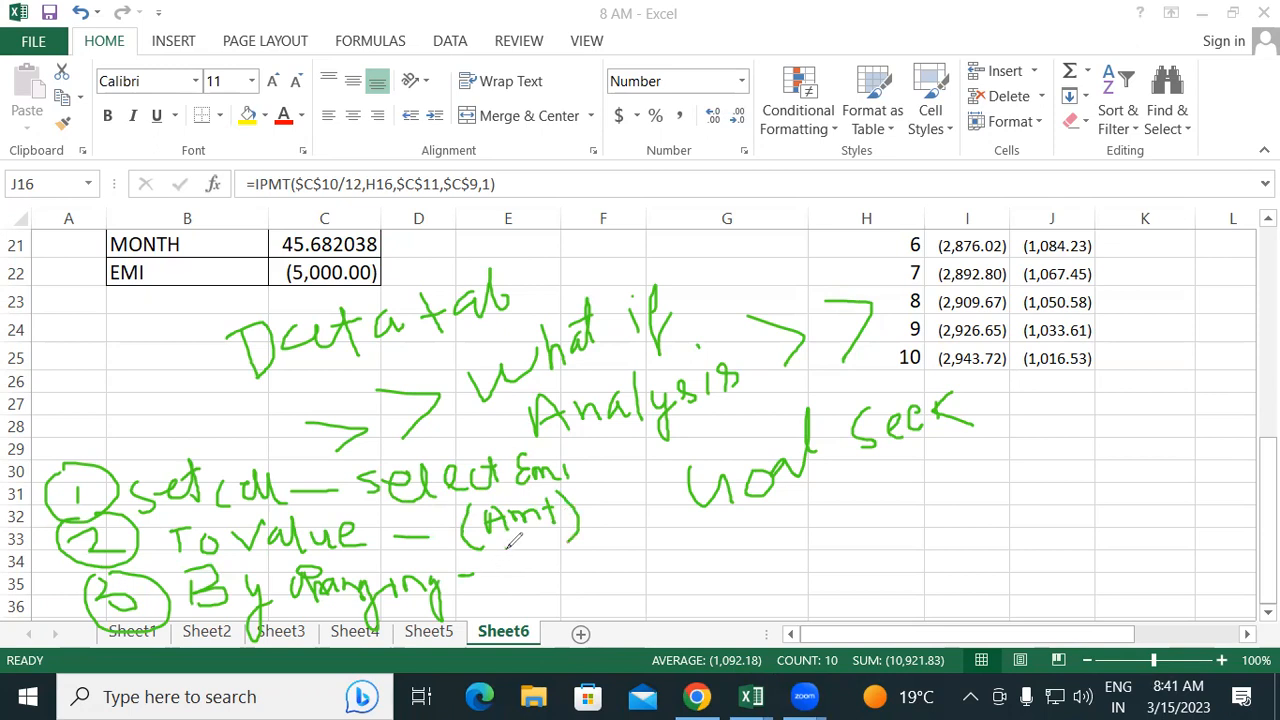
mouse_move(519, 555)
mouse_down()
mouse_move(498, 582)
mouse_move(555, 556)
mouse_move(580, 588)
mouse_move(626, 580)
mouse_move(638, 551)
mouse_move(661, 572)
mouse_move(722, 546)
mouse_move(776, 564)
mouse_move(784, 536)
mouse_move(806, 552)
mouse_up()
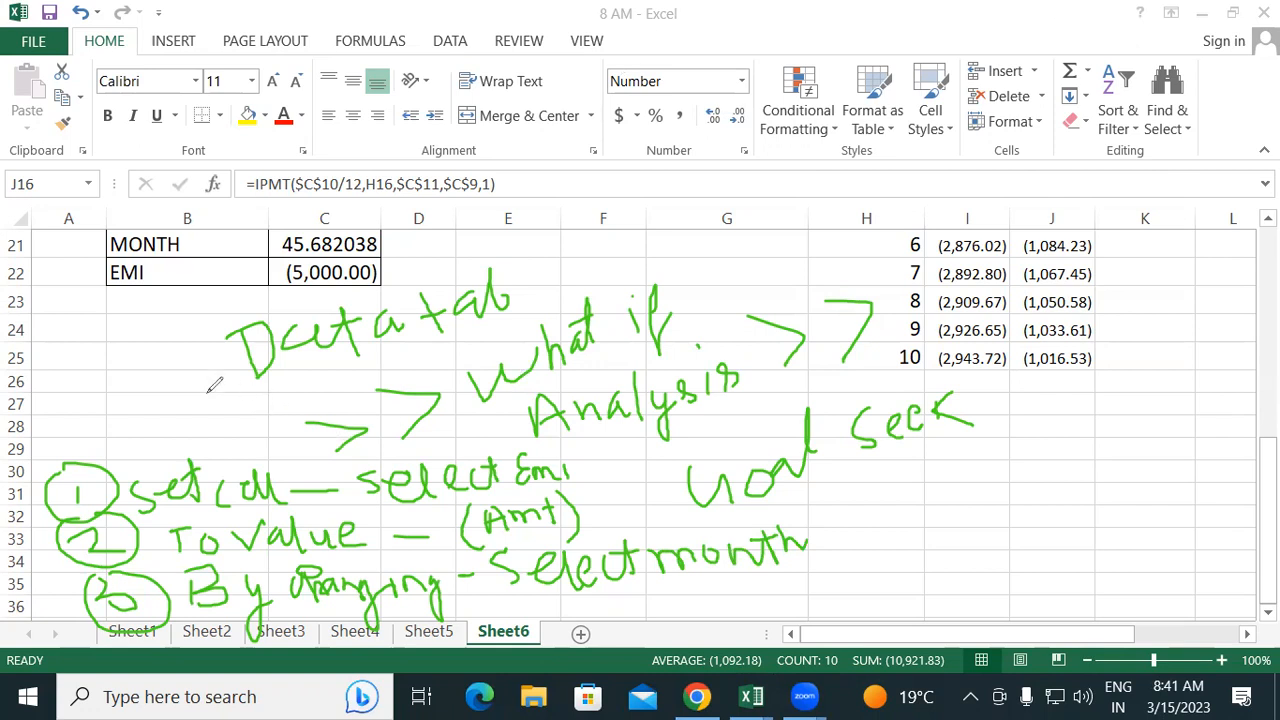
- Draw a red line separating the numbered list from the Goal Seek path, and clear all the handwritten notes
mouse_move(205, 350)
mouse_down()
mouse_move(234, 402)
mouse_move(320, 455)
mouse_move(532, 431)
mouse_move(575, 437)
mouse_move(672, 507)
mouse_move(805, 511)
mouse_move(840, 560)
mouse_move(806, 640)
mouse_up()
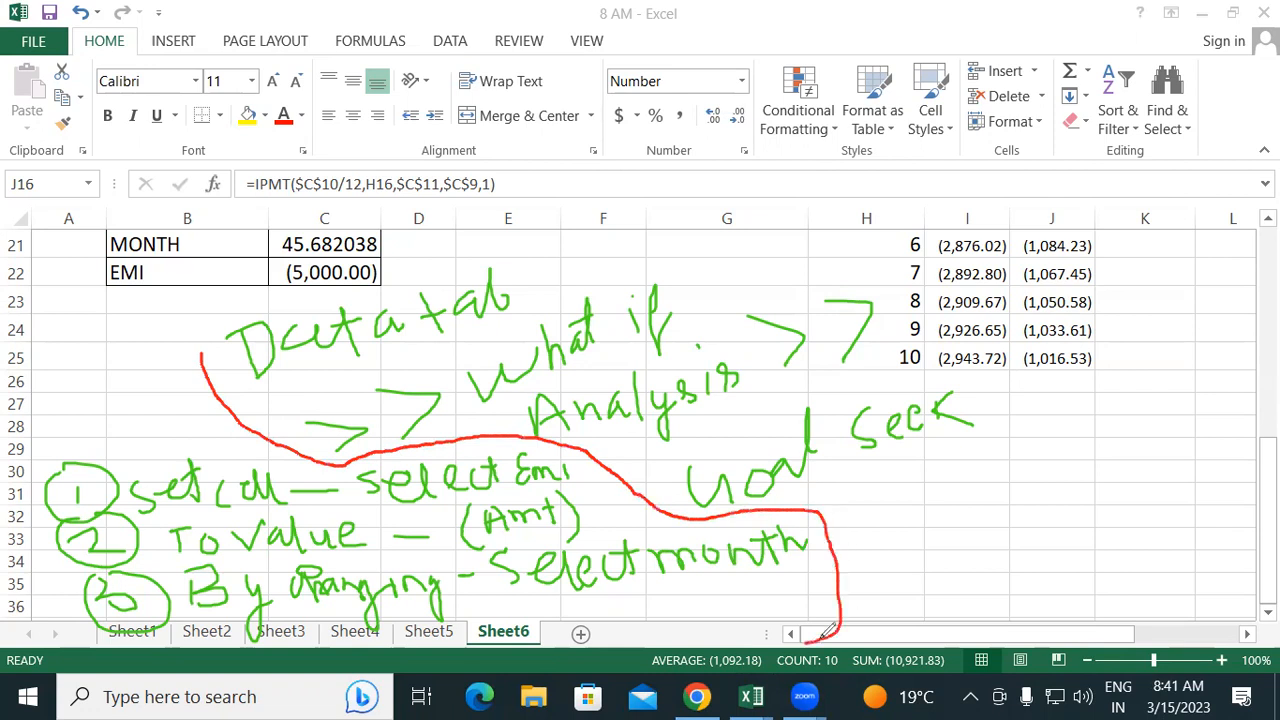
drag(202, 352, 8, 405)
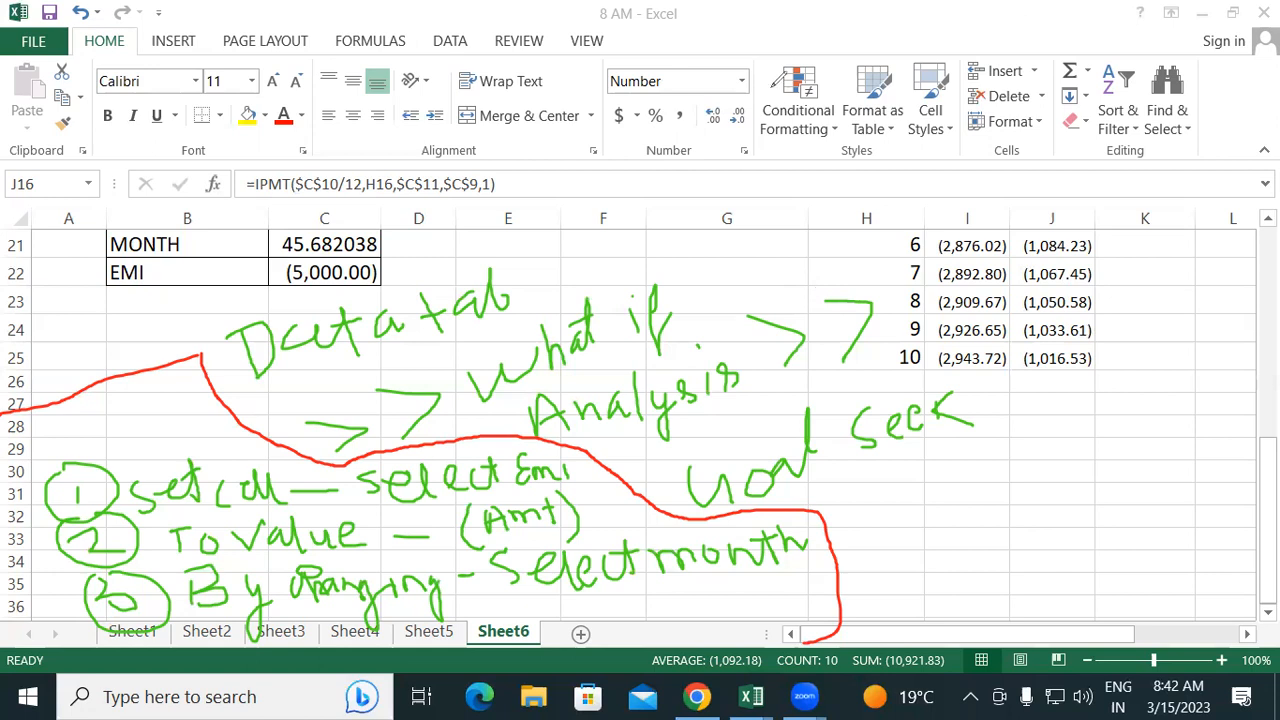
mouse_move(361, 406)
mouse_down()
mouse_move(565, 355)
mouse_move(686, 521)
mouse_move(14, 540)
mouse_move(99, 491)
mouse_up()
mouse_move(95, 531)
mouse_down()
mouse_move(522, 463)
mouse_move(797, 466)
mouse_move(181, 443)
mouse_move(229, 343)
mouse_move(326, 306)
mouse_move(520, 425)
mouse_move(15, 594)
mouse_move(17, 520)
mouse_move(314, 474)
mouse_move(237, 534)
mouse_move(622, 530)
mouse_move(371, 563)
mouse_move(566, 349)
mouse_move(506, 366)
mouse_move(420, 311)
mouse_move(603, 406)
mouse_move(616, 326)
mouse_move(794, 451)
mouse_move(429, 609)
mouse_move(429, 537)
mouse_move(209, 457)
mouse_move(192, 476)
mouse_up()
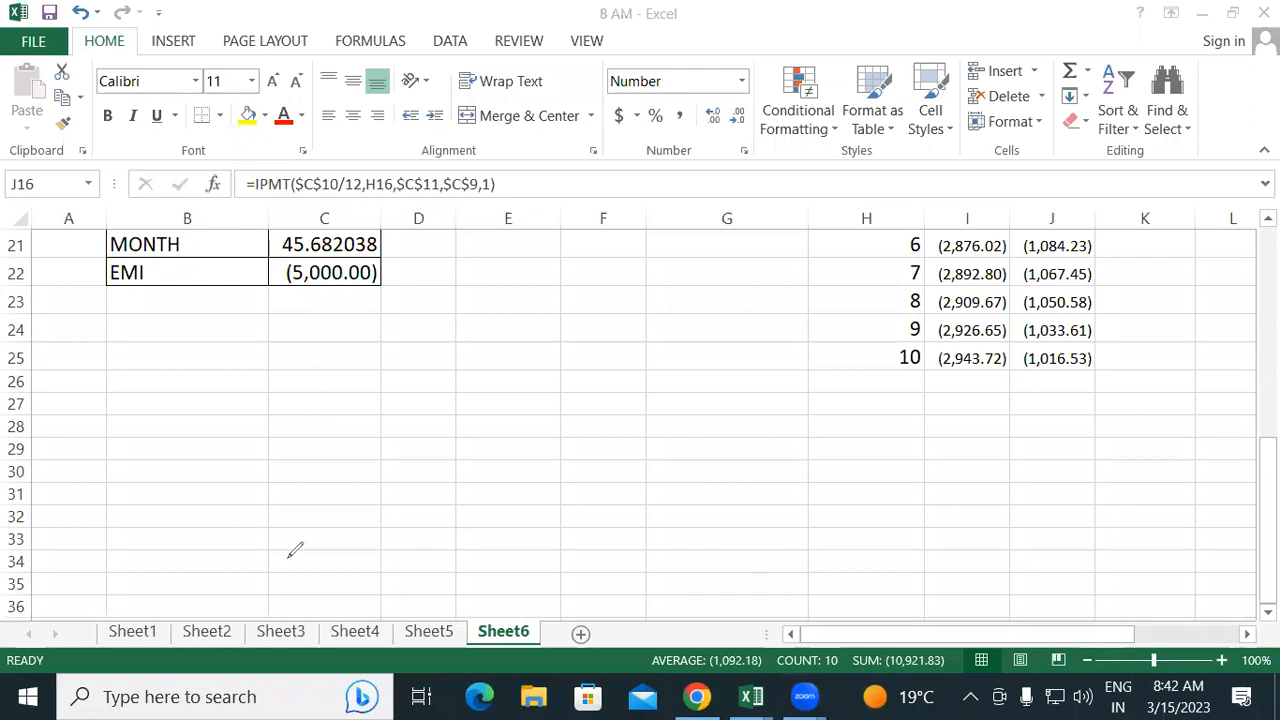
- Handwrite the red heading "PPMT/IPMT" below the loan table, with "=PPMT" beneath it
mouse_move(159, 297)
mouse_down()
mouse_move(159, 352)
mouse_move(176, 300)
mouse_move(162, 326)
mouse_up()
mouse_move(202, 300)
mouse_down()
mouse_move(204, 341)
mouse_move(208, 312)
mouse_move(252, 320)
mouse_move(283, 297)
mouse_move(296, 326)
mouse_move(334, 284)
mouse_move(369, 310)
mouse_move(362, 286)
mouse_move(370, 300)
mouse_move(414, 285)
mouse_move(432, 300)
mouse_move(452, 278)
mouse_move(474, 300)
mouse_move(489, 265)
mouse_up()
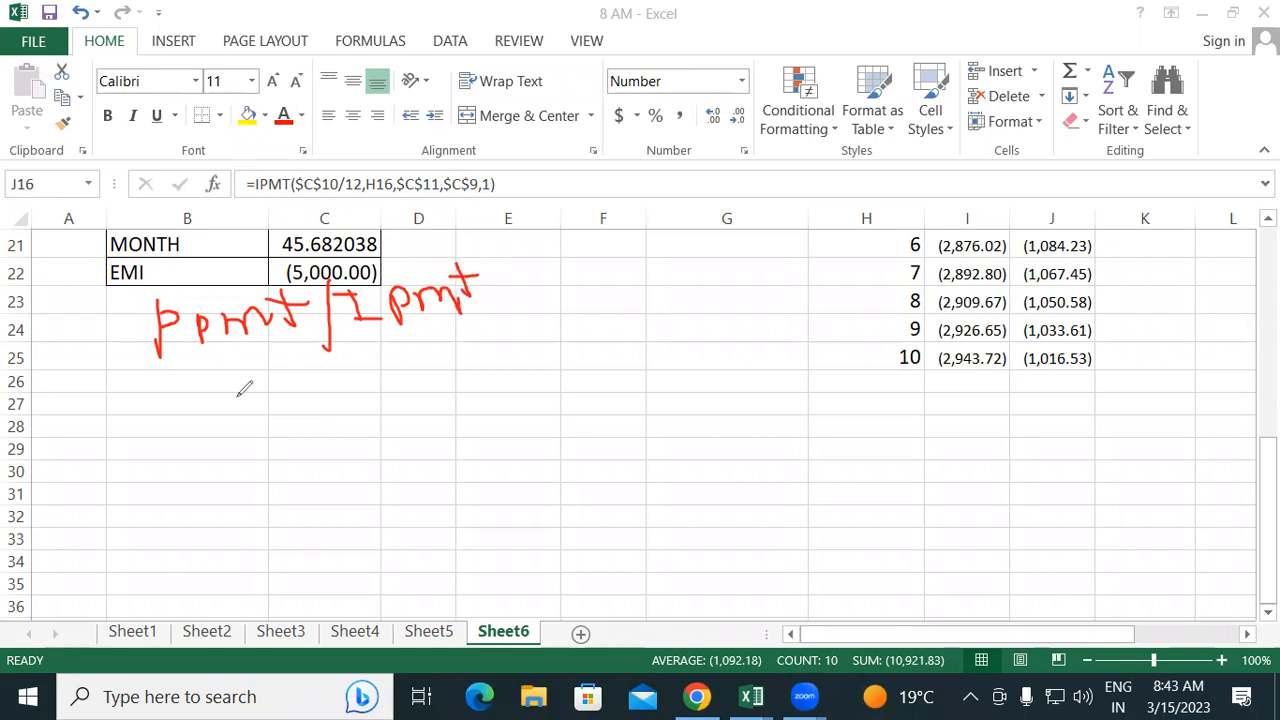
mouse_move(158, 459)
mouse_down()
mouse_move(175, 451)
mouse_move(181, 469)
mouse_move(220, 442)
mouse_move(243, 439)
mouse_move(239, 454)
mouse_move(277, 434)
mouse_move(298, 448)
mouse_move(313, 423)
mouse_move(331, 433)
mouse_move(324, 418)
mouse_up()
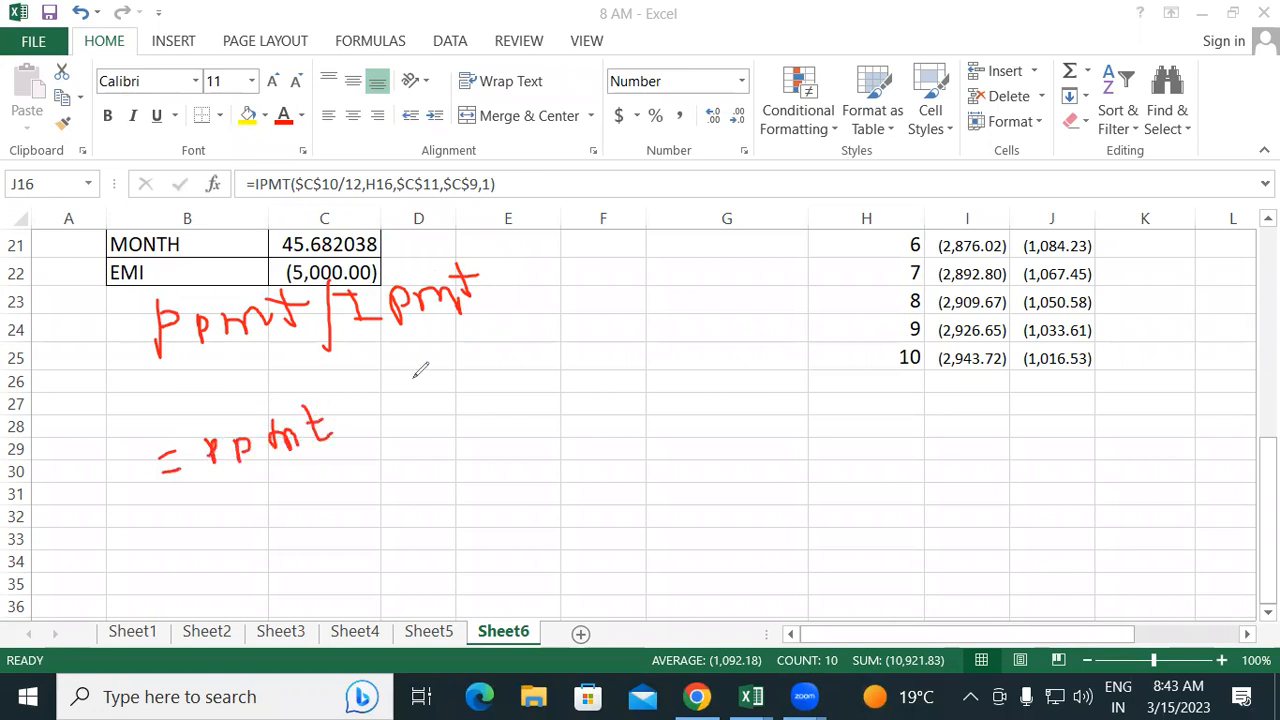
- Continue the handwritten PPMT syntax with an opening bracket, "select int*/12" and "1 month" as the first arguments
drag(370, 367, 365, 462)
mouse_move(394, 393)
mouse_down()
mouse_move(395, 410)
mouse_move(445, 385)
mouse_move(505, 398)
mouse_move(521, 350)
mouse_move(552, 378)
mouse_move(586, 338)
mouse_move(598, 360)
mouse_move(622, 330)
mouse_move(606, 318)
mouse_move(632, 293)
mouse_move(600, 316)
mouse_move(636, 324)
mouse_up()
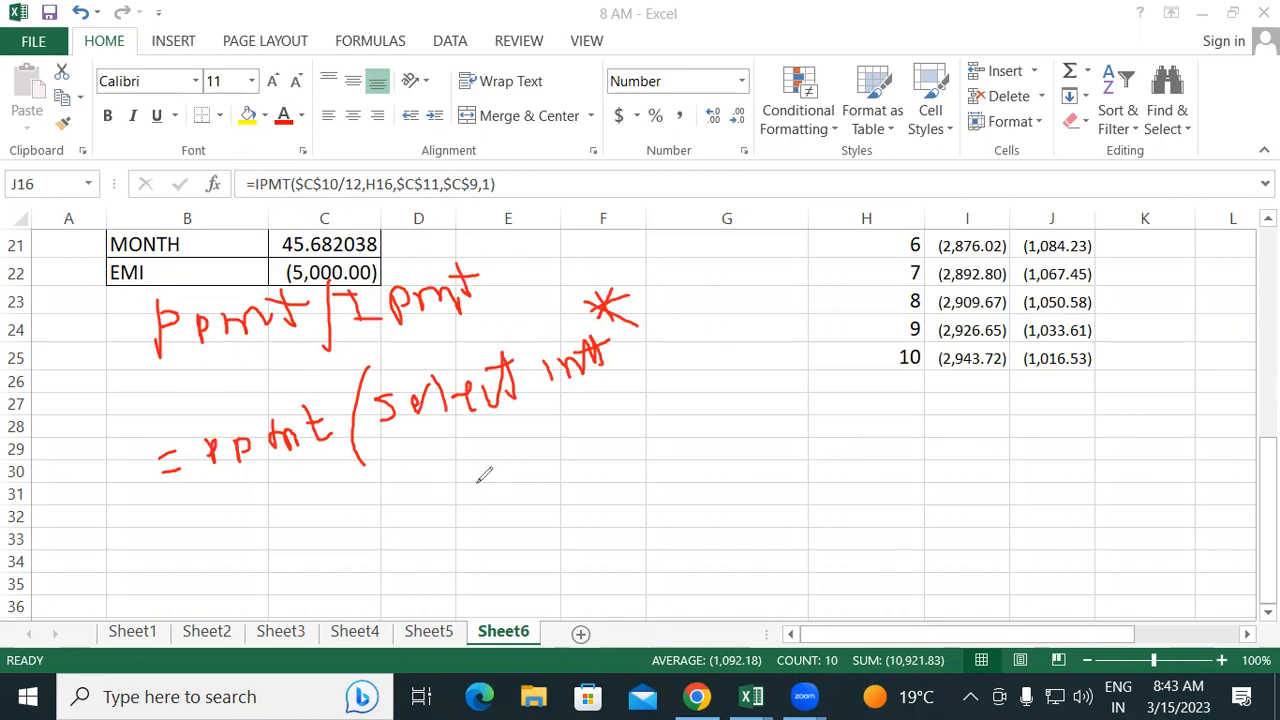
drag(668, 268, 656, 410)
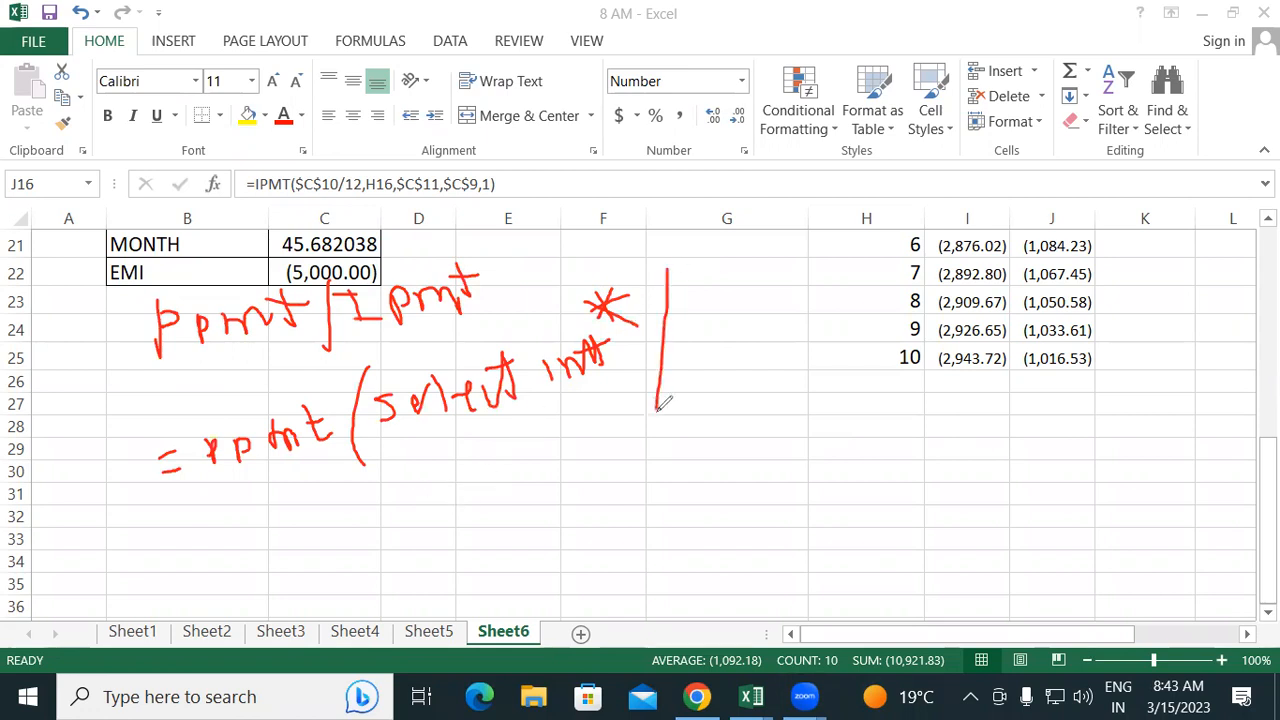
mouse_move(677, 333)
mouse_down()
mouse_move(680, 349)
mouse_move(722, 362)
mouse_up()
mouse_move(750, 298)
mouse_down()
mouse_move(768, 323)
mouse_move(770, 300)
mouse_move(826, 298)
mouse_move(843, 273)
mouse_move(860, 290)
mouse_move(872, 270)
mouse_move(873, 330)
mouse_up()
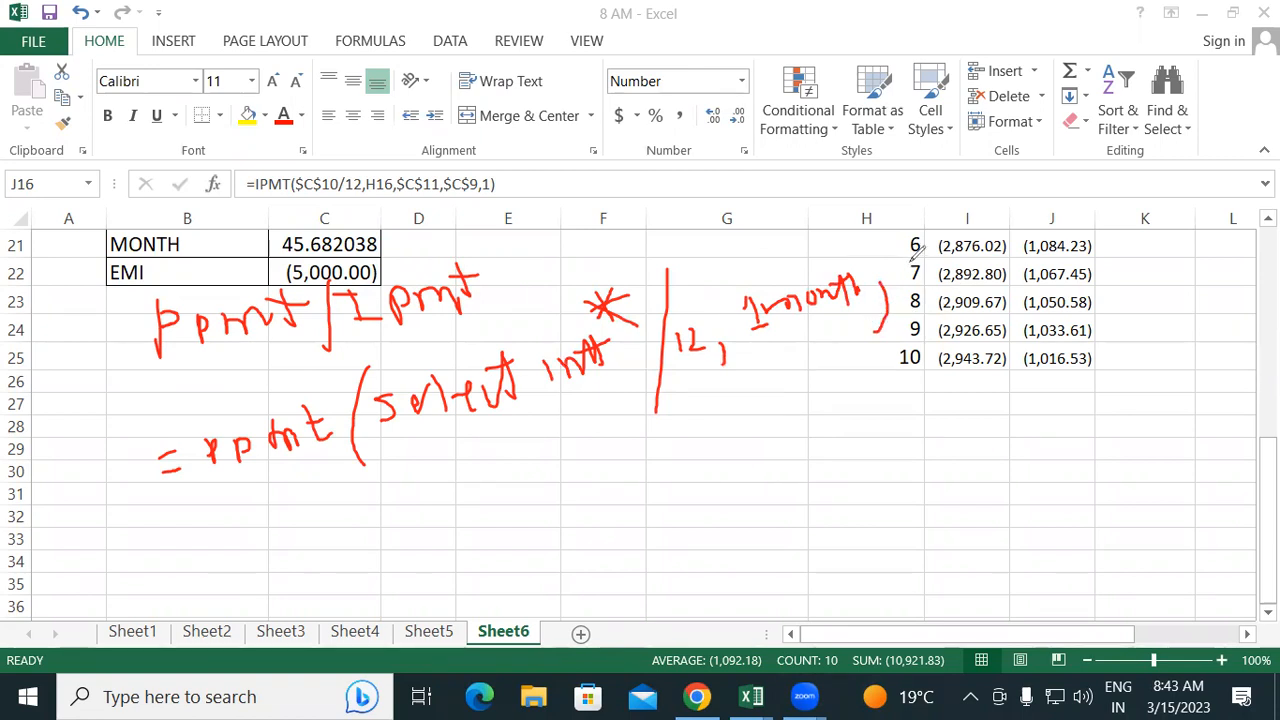
- Finish the handwritten syntax with "select month*", "select loan amt*" and "1)", and underline "PPMT"
mouse_move(925, 245)
mouse_down()
mouse_move(930, 262)
mouse_move(958, 250)
mouse_move(978, 272)
mouse_move(1030, 235)
mouse_move(1045, 240)
mouse_move(1036, 222)
mouse_move(1100, 248)
mouse_move(1169, 230)
mouse_move(1160, 243)
mouse_up()
mouse_move(1150, 181)
mouse_down()
mouse_move(1160, 208)
mouse_move(1176, 196)
mouse_move(1146, 204)
mouse_move(1168, 200)
mouse_move(1200, 256)
mouse_up()
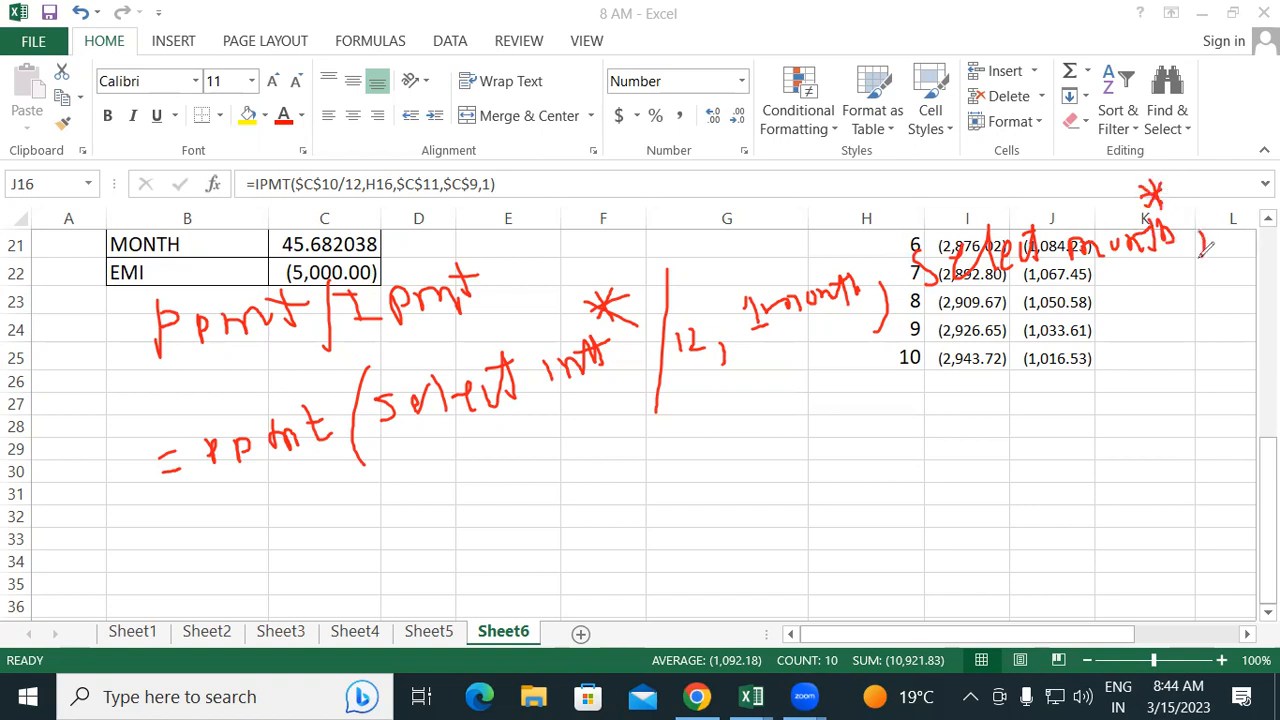
mouse_move(455, 496)
mouse_down()
mouse_move(503, 505)
mouse_move(531, 468)
mouse_move(574, 498)
mouse_move(592, 462)
mouse_move(604, 480)
mouse_move(612, 468)
mouse_move(684, 466)
mouse_move(686, 438)
mouse_move(745, 455)
mouse_up()
mouse_move(735, 407)
mouse_down()
mouse_move(752, 436)
mouse_move(836, 390)
mouse_up()
mouse_move(840, 345)
mouse_down()
mouse_move(840, 374)
mouse_move(848, 356)
mouse_move(829, 372)
mouse_move(903, 419)
mouse_up()
drag(942, 340, 946, 366)
drag(970, 302, 1012, 491)
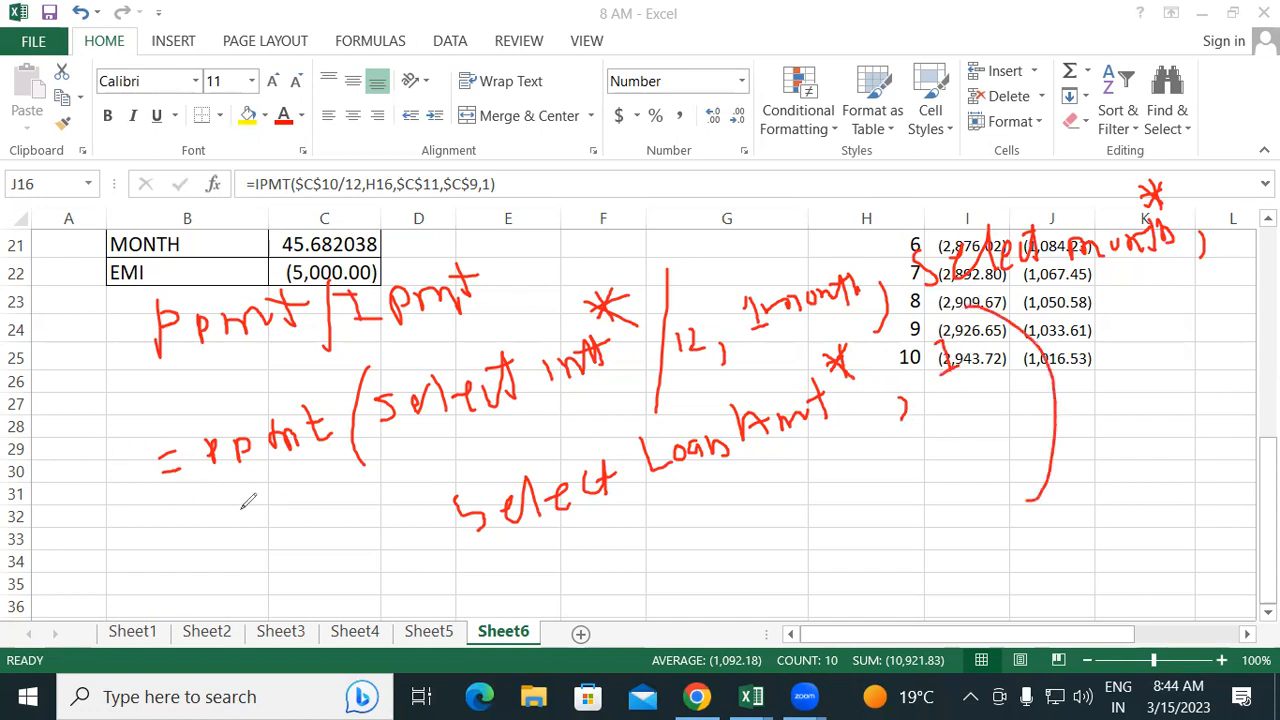
drag(207, 494, 305, 471)
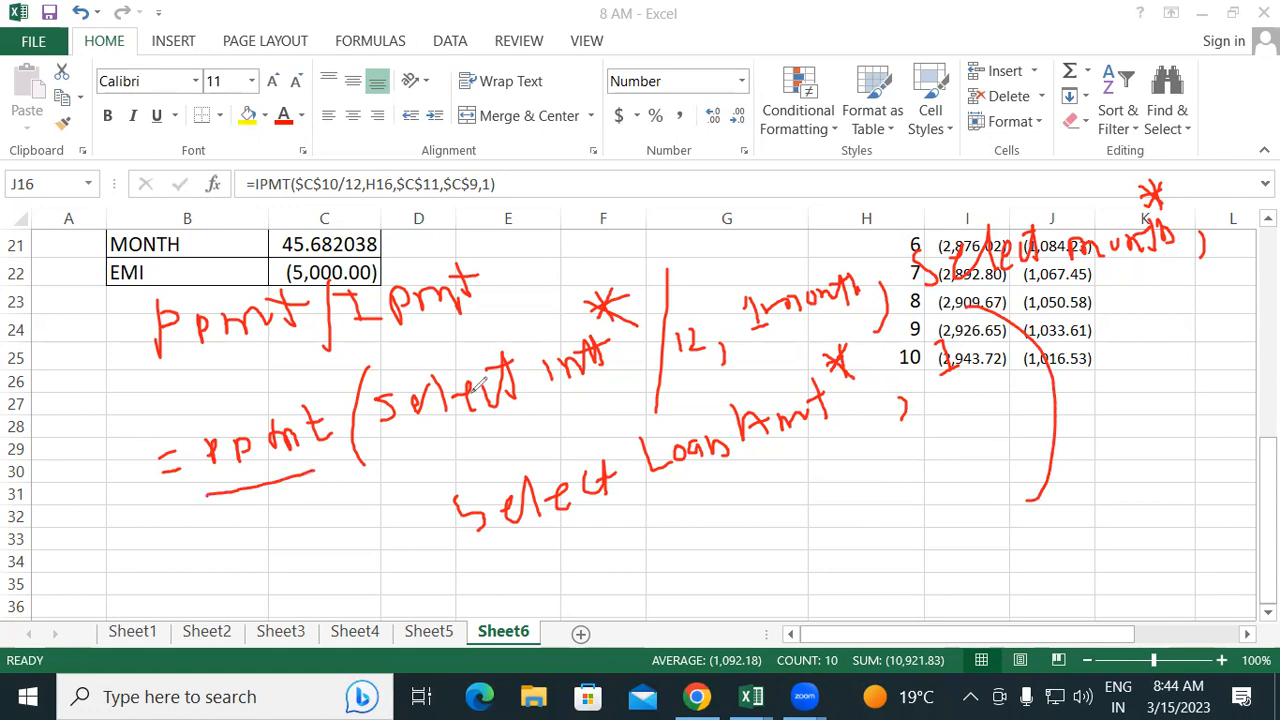